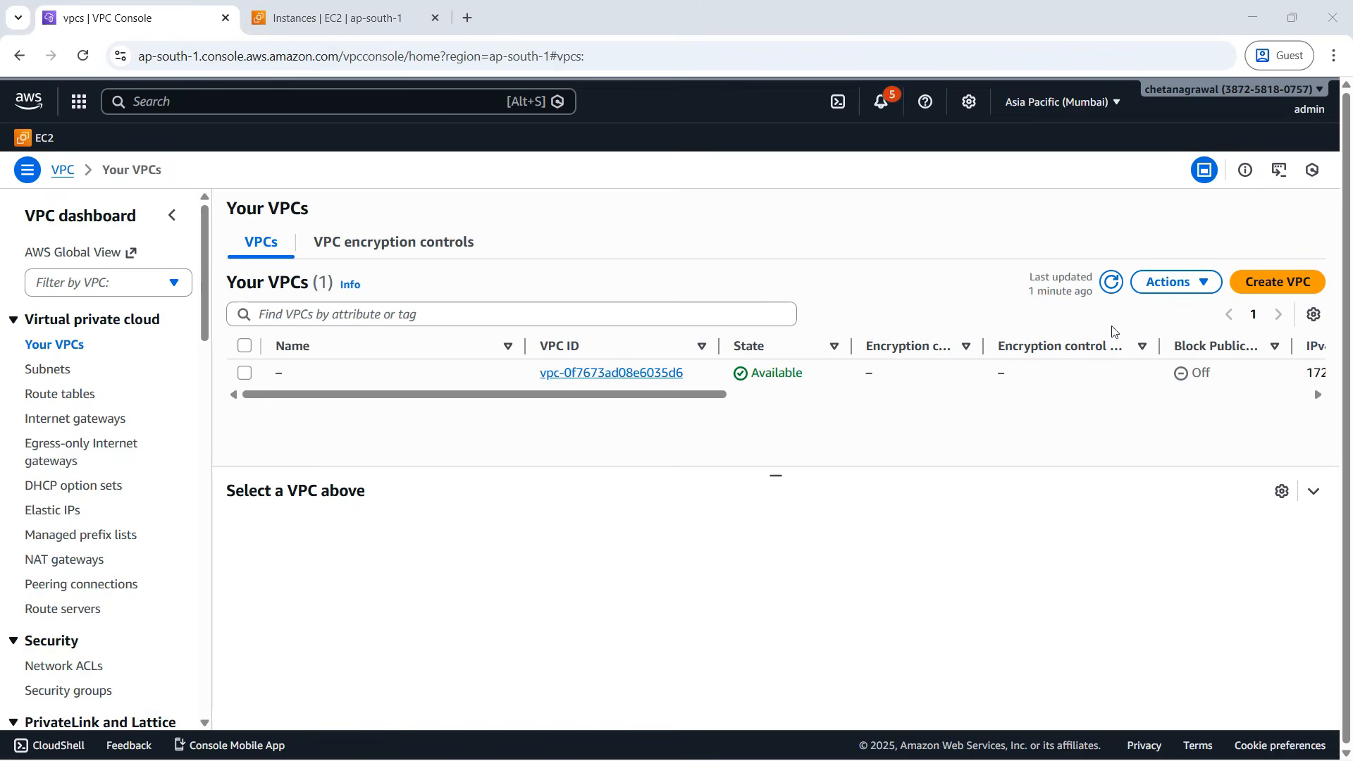
- Create a VPC named demo with the IPv4 CIDR block 10.10.0.0/16
{"action": "left_click", "coordinate": [1244, 284]}
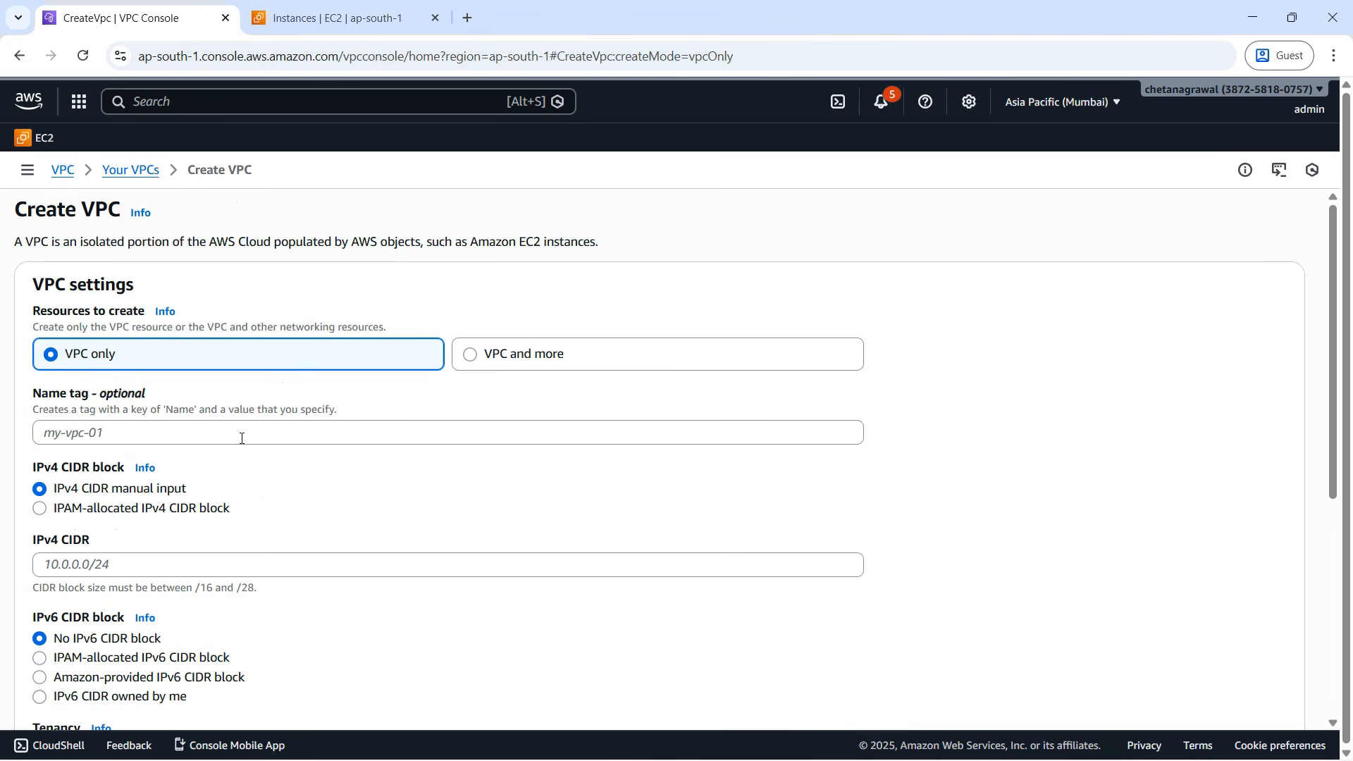
{"action": "left_click", "coordinate": [171, 438]}
{"action": "type", "text": "demo"}
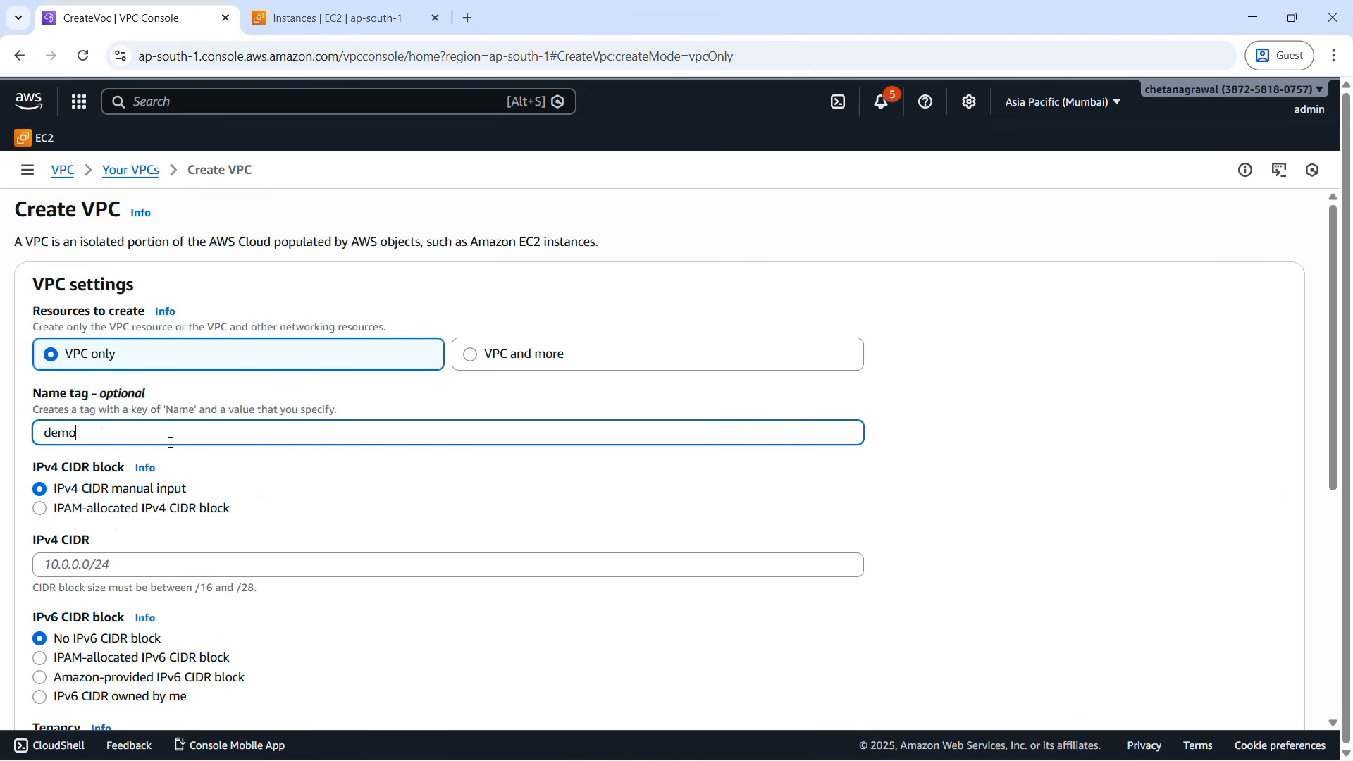
{"action": "scroll", "coordinate": [170, 443], "scroll_direction": "down", "scroll_amount": 2}
{"action": "scroll", "coordinate": [171, 443], "scroll_direction": "down", "scroll_amount": 1}
{"action": "left_click", "coordinate": [197, 395]}
{"action": "type", "text": "10.10.0.0/16"}
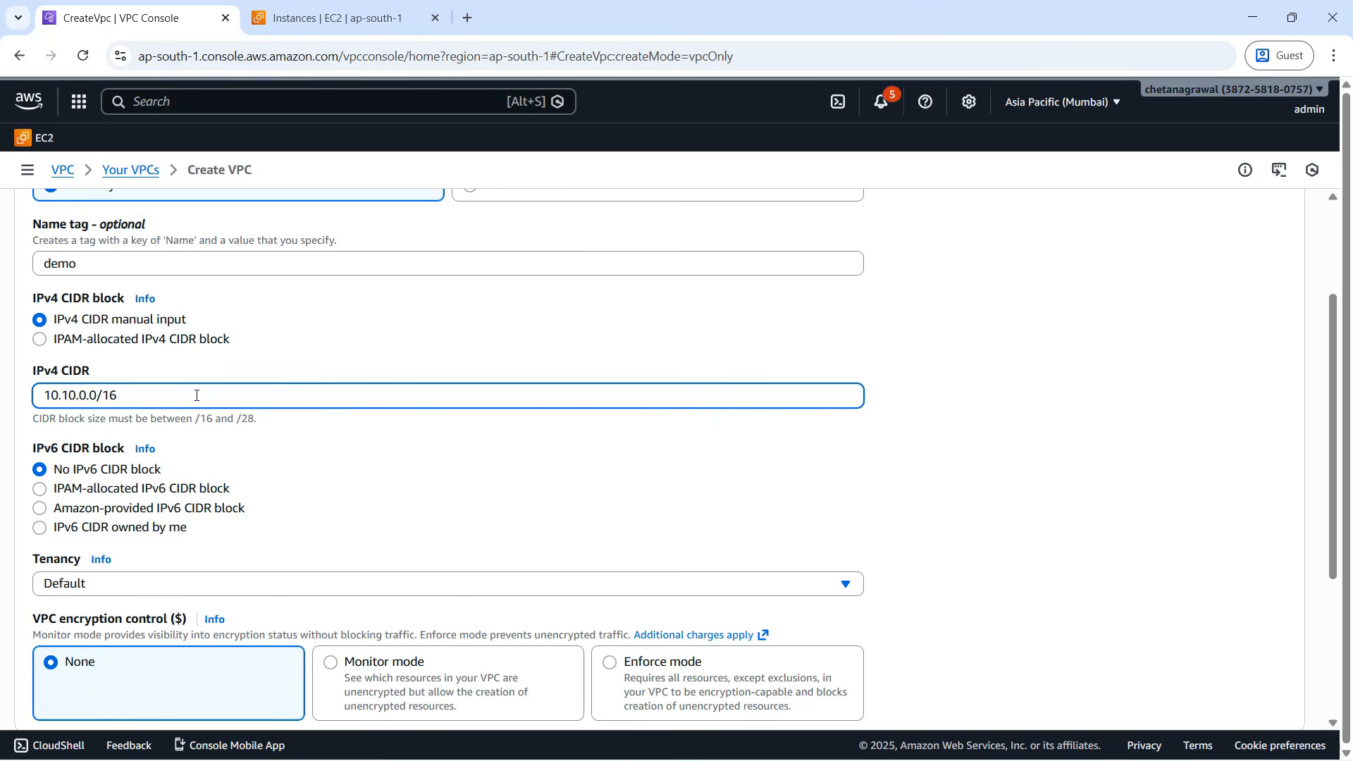
{"action": "scroll", "coordinate": [197, 395], "scroll_direction": "down", "scroll_amount": 4}
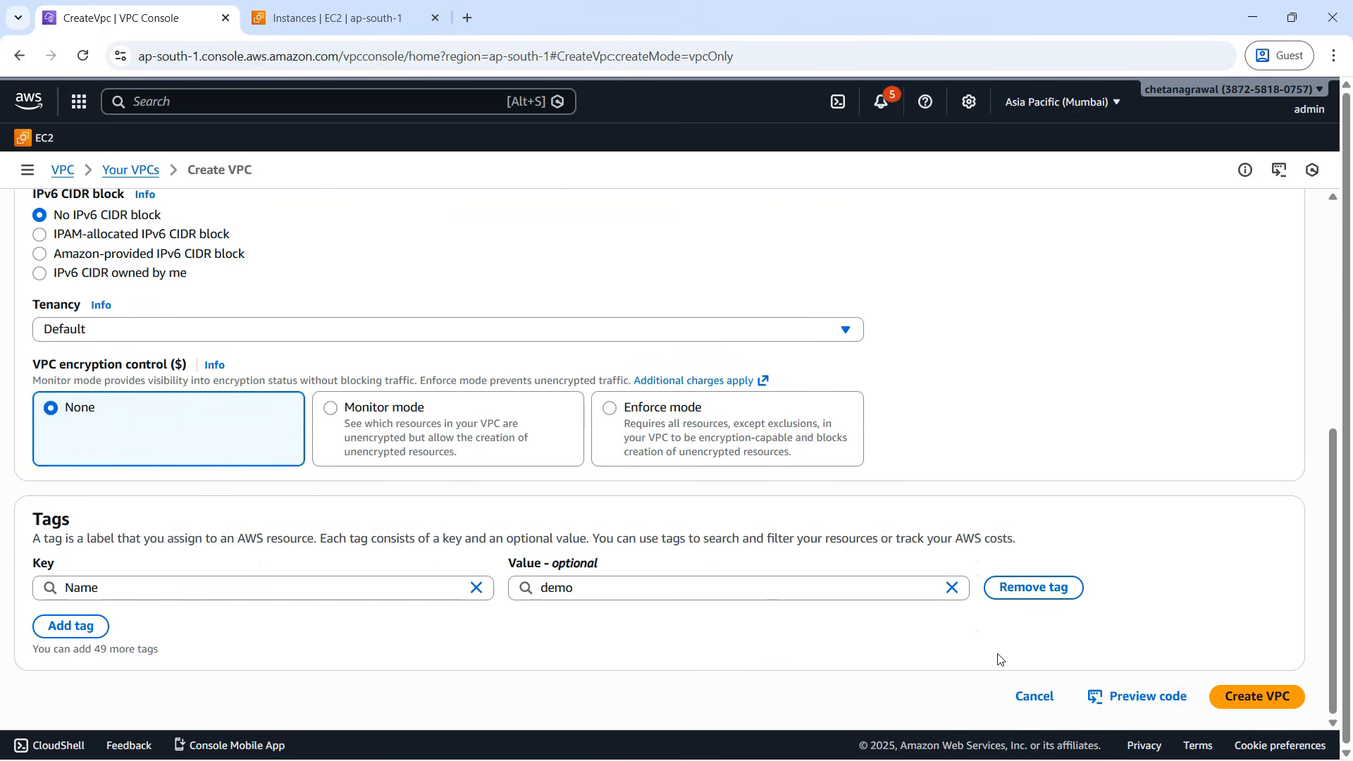
{"action": "left_click", "coordinate": [1246, 700]}
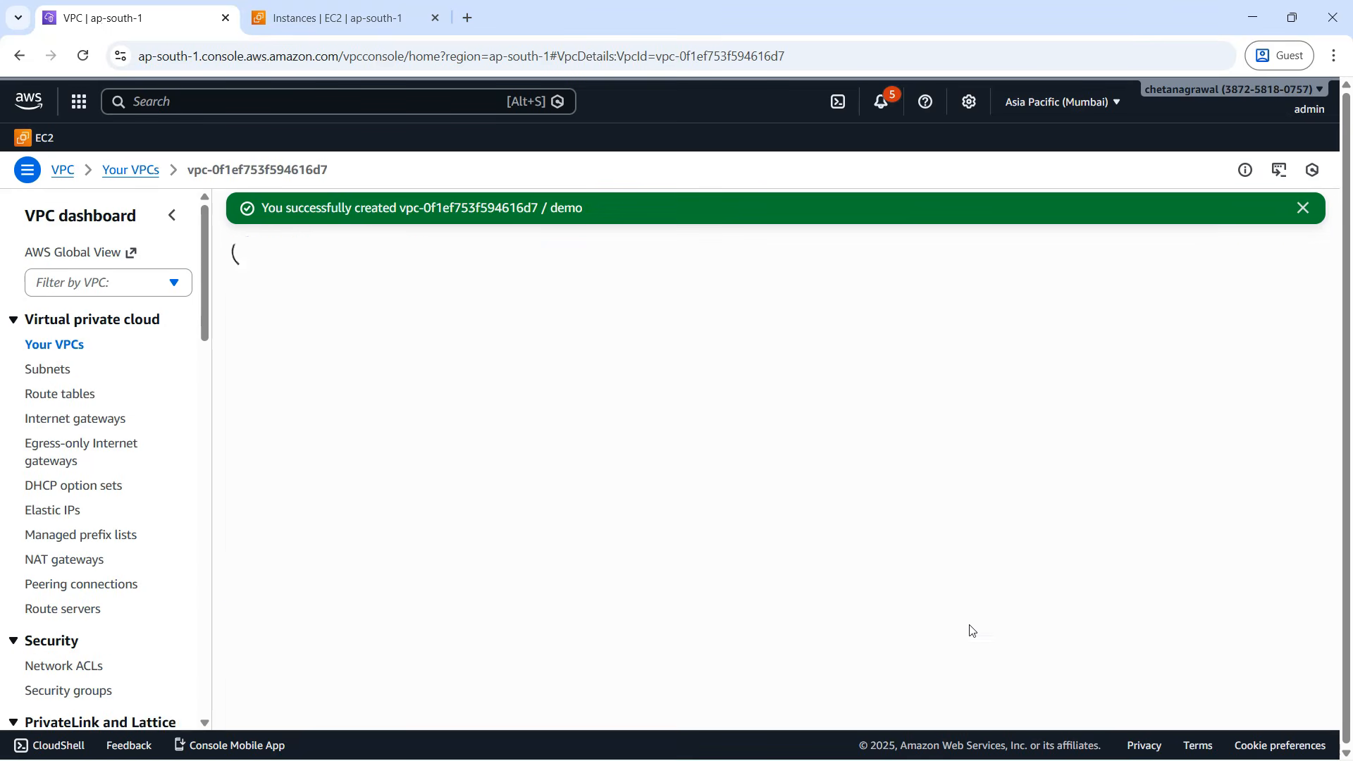
- Create an internet gateway named demo-igw
{"action": "left_click", "coordinate": [51, 423]}
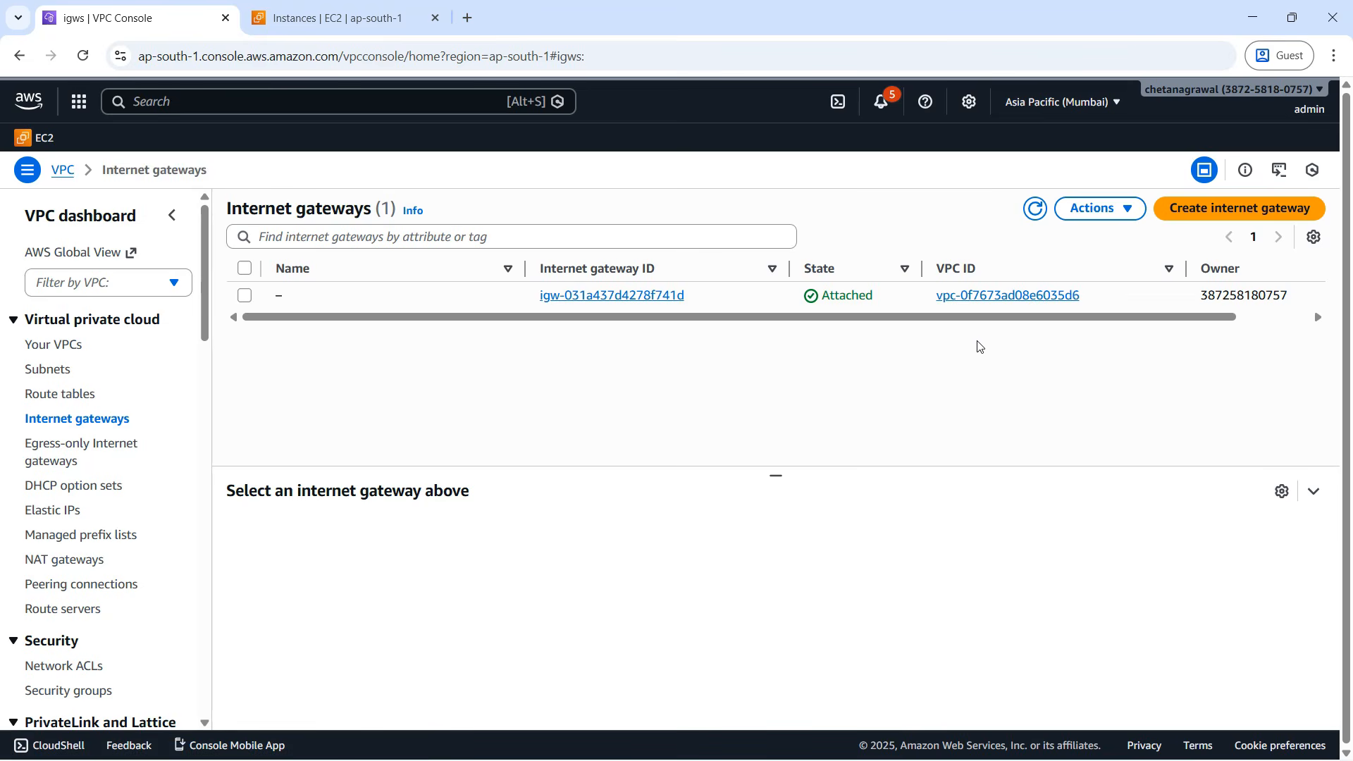
{"action": "left_click", "coordinate": [1215, 209]}
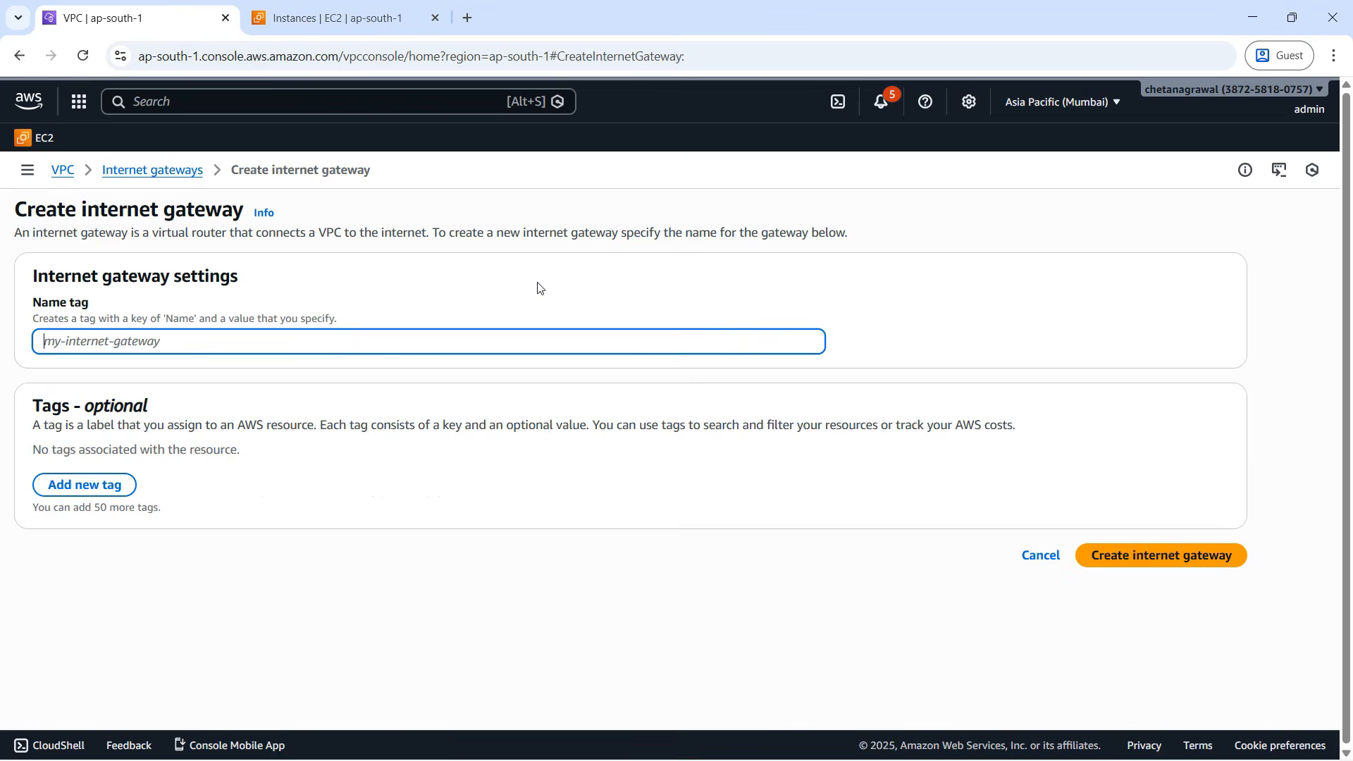
{"action": "type", "text": "demo-igw"}
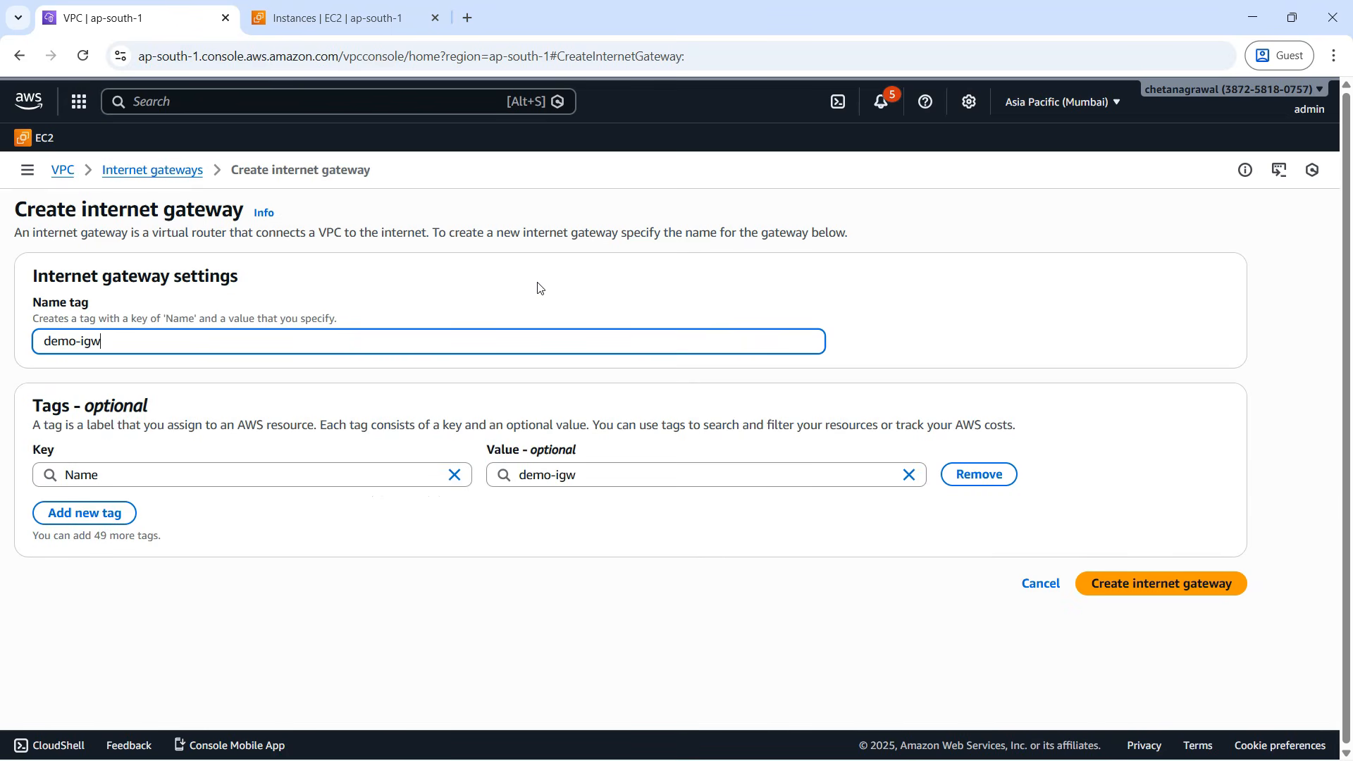
{"action": "left_click", "coordinate": [1133, 590]}
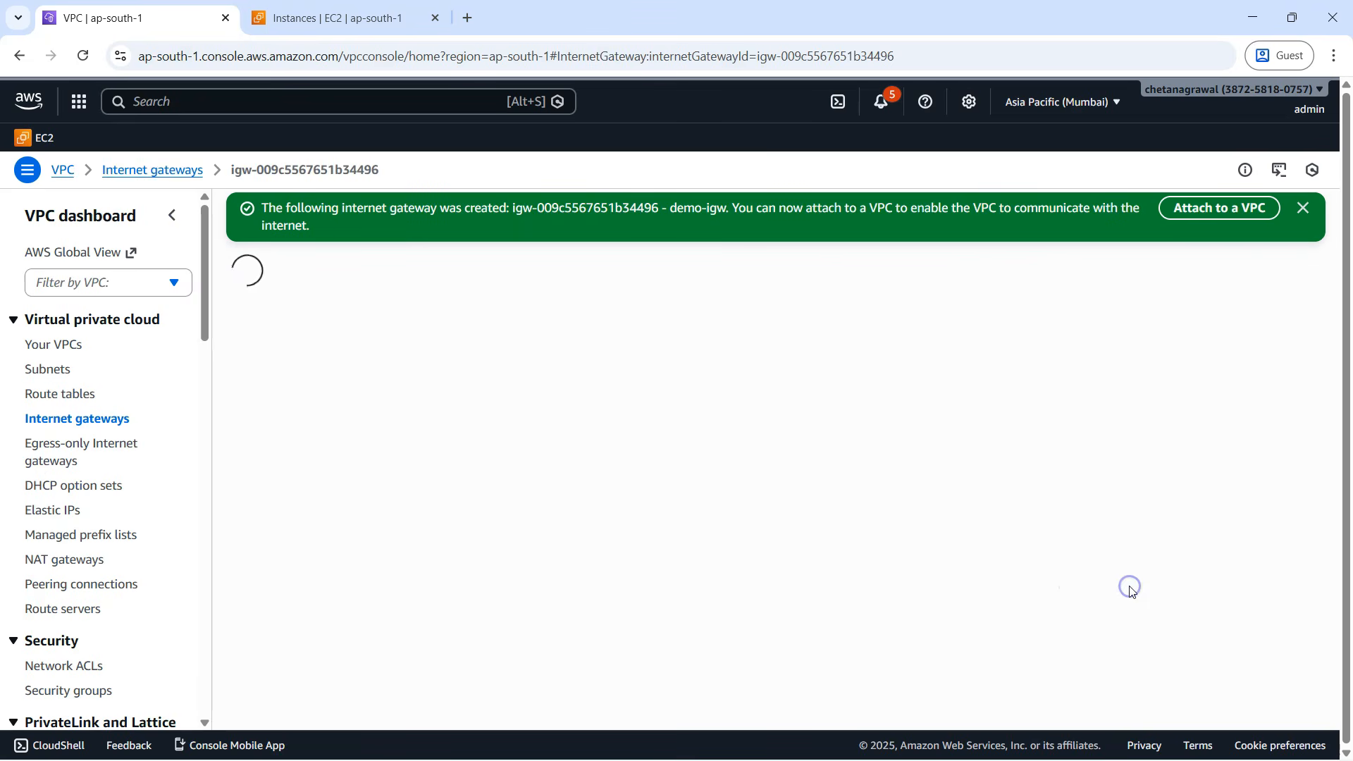
- Attach the demo-igw internet gateway to the demo VPC and dismiss the notification
{"action": "left_click", "coordinate": [1272, 262]}
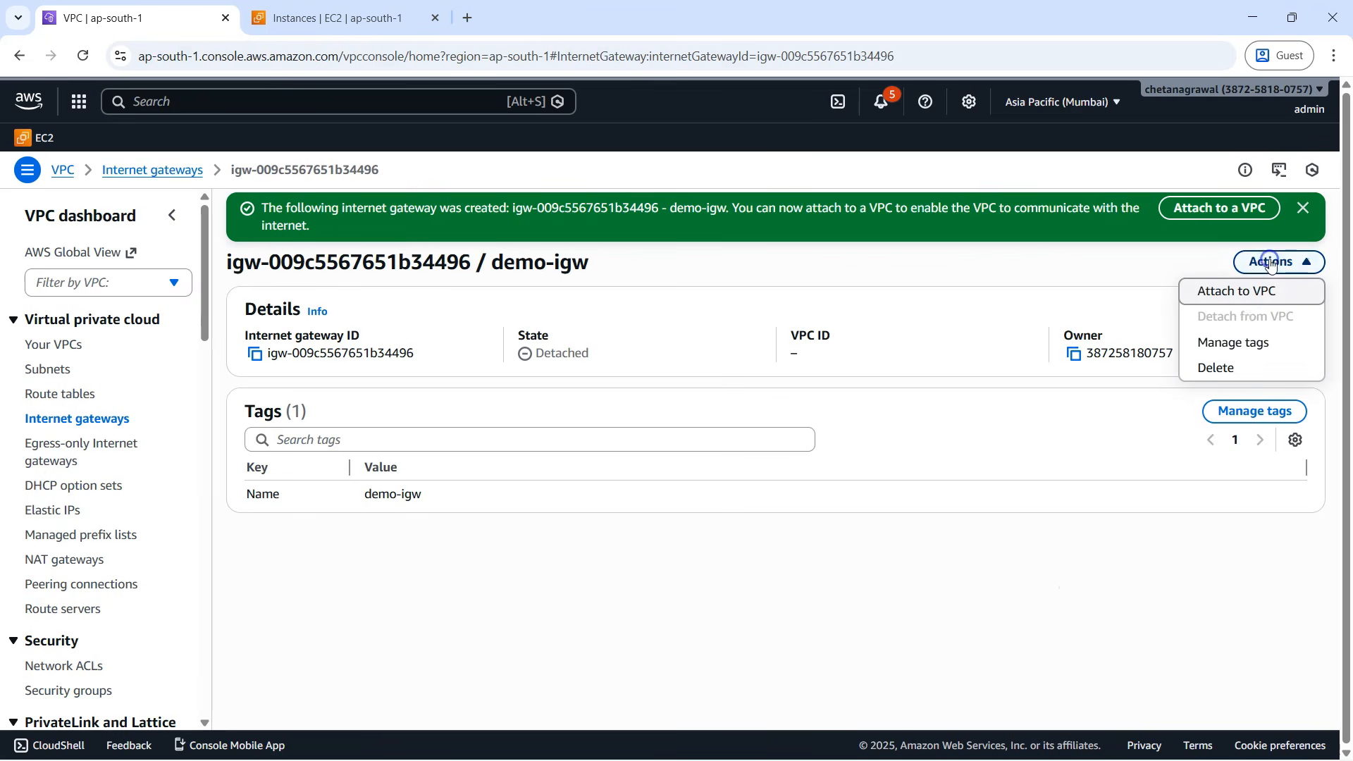
{"action": "left_click", "coordinate": [1244, 303]}
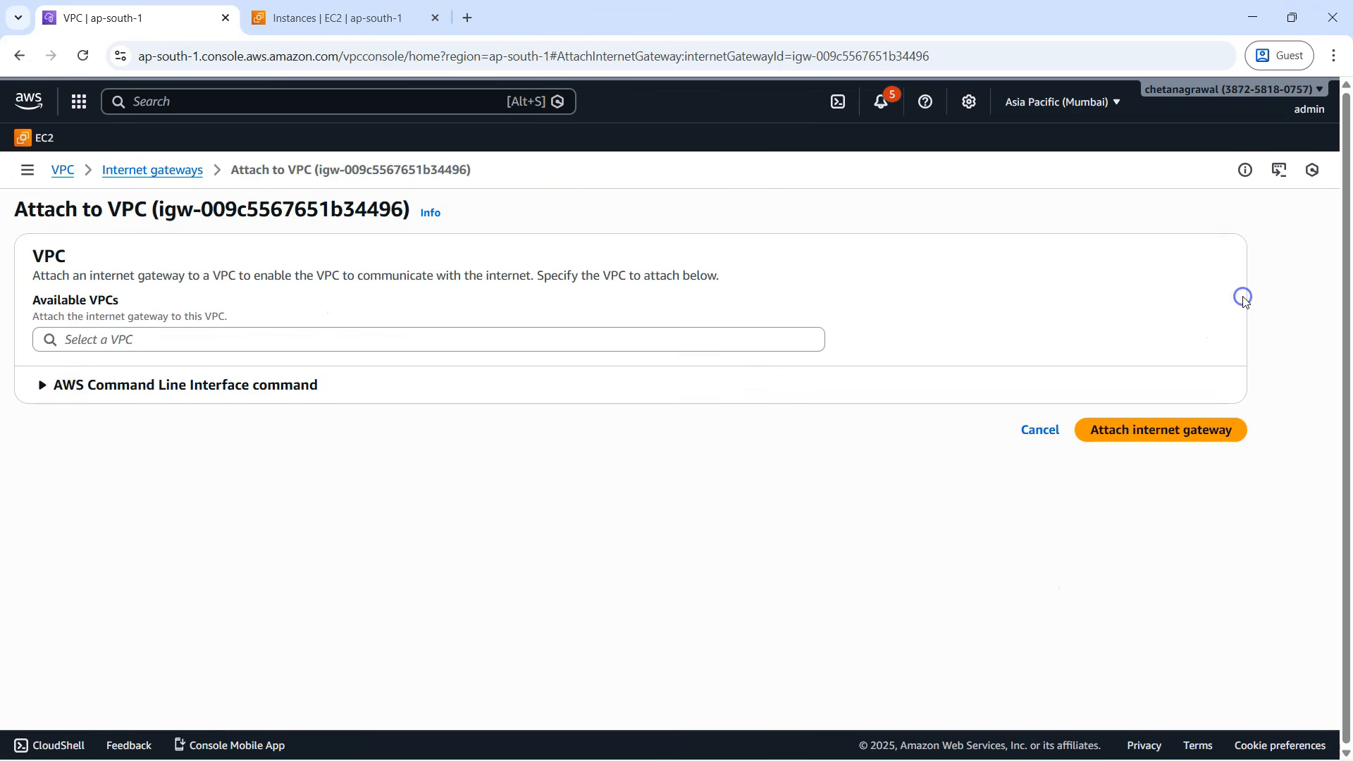
{"action": "left_click", "coordinate": [219, 340]}
{"action": "left_click", "coordinate": [200, 379]}
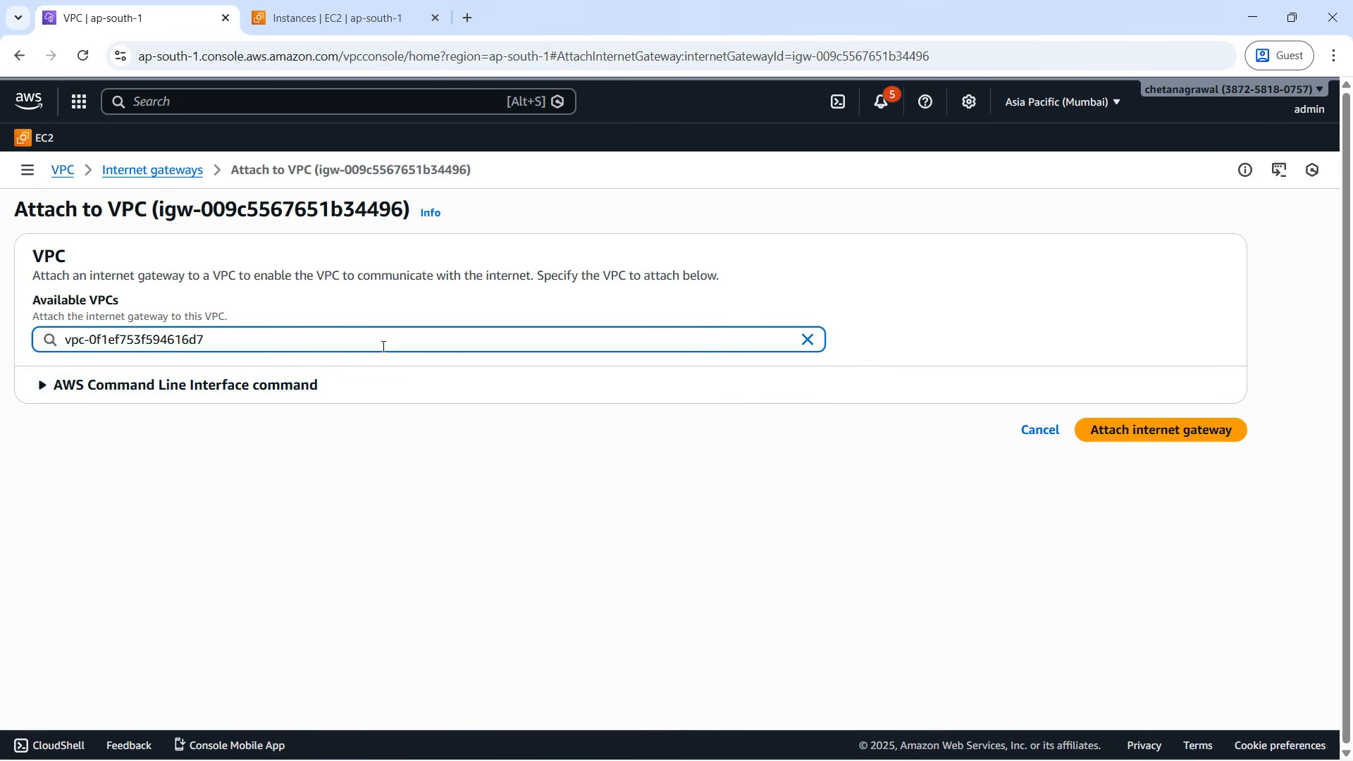
{"action": "left_click", "coordinate": [1110, 436]}
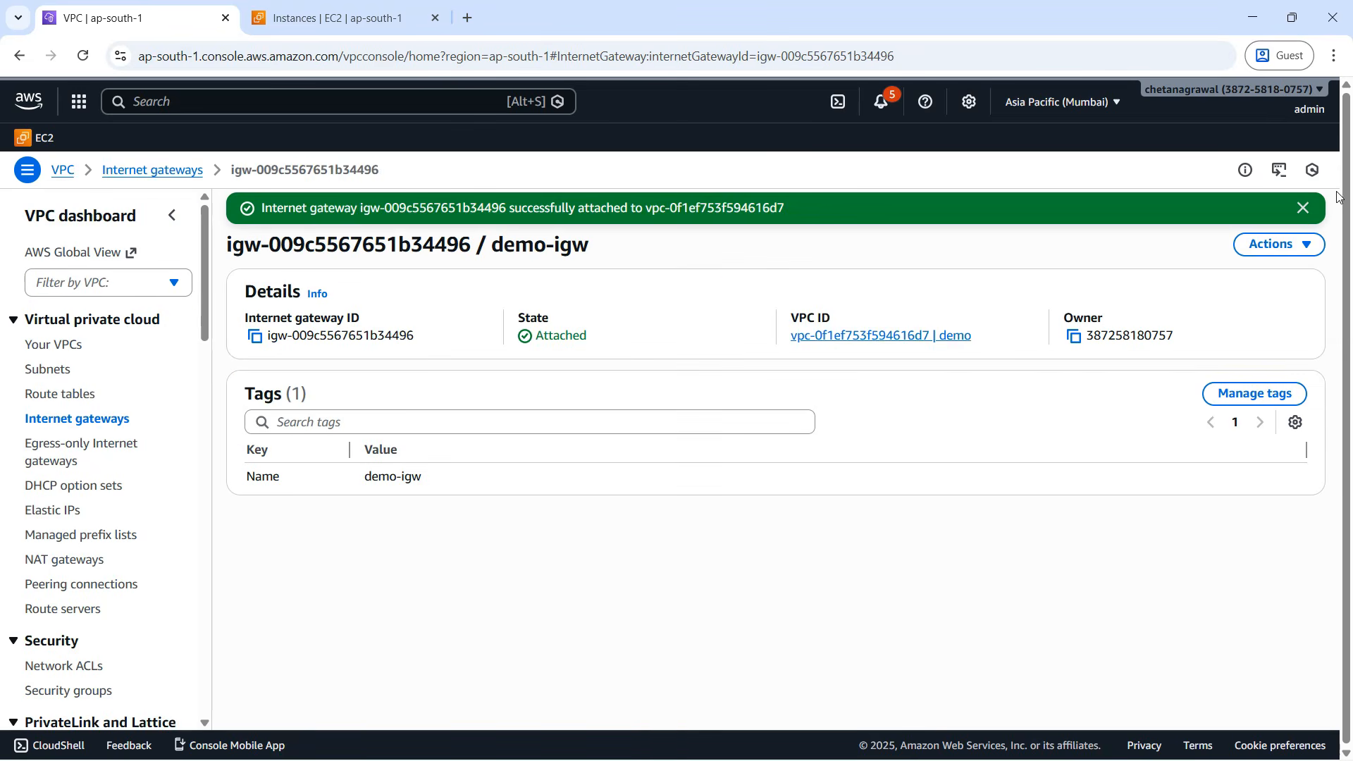
{"action": "left_click", "coordinate": [1303, 207]}
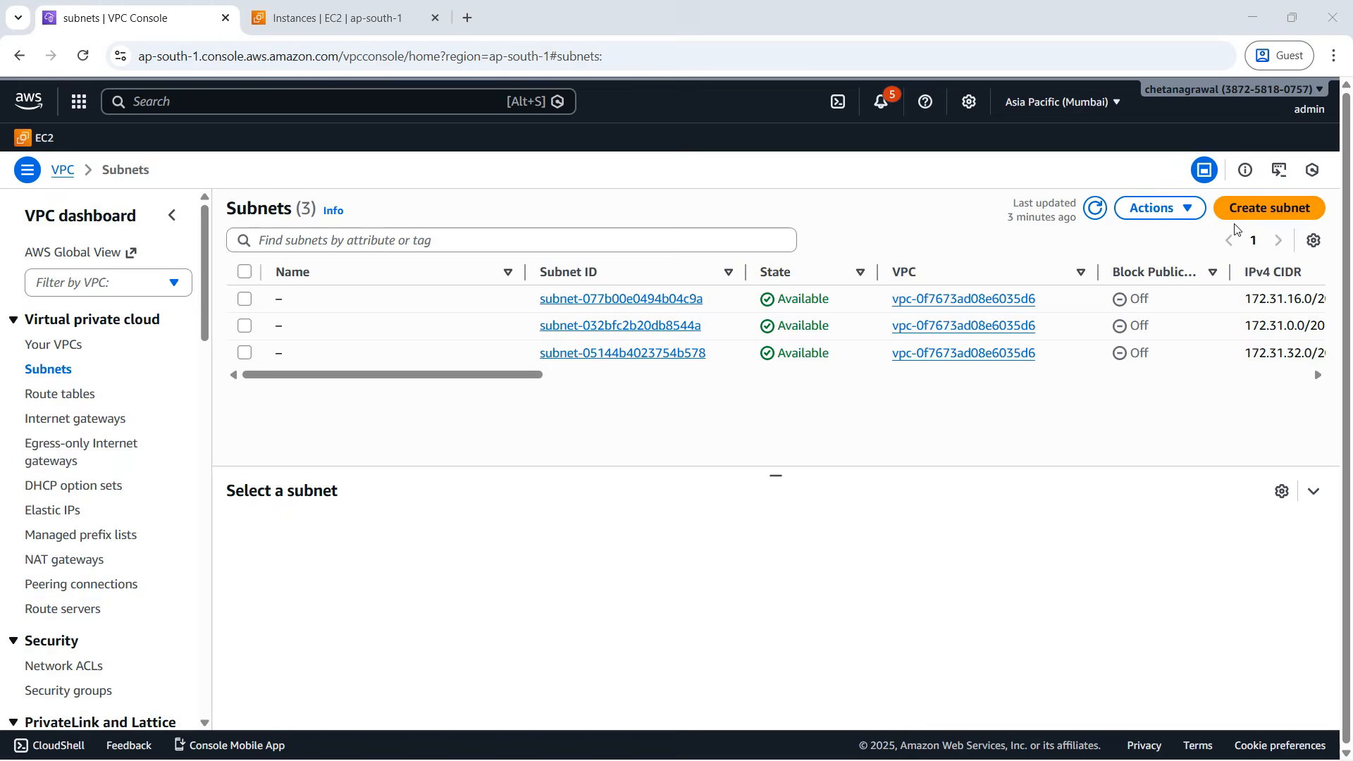
- Start creating subnets in the demo VPC and name the first one ec2-endpoint-private
{"action": "left_click", "coordinate": [1248, 205]}
{"action": "left_click", "coordinate": [188, 322]}
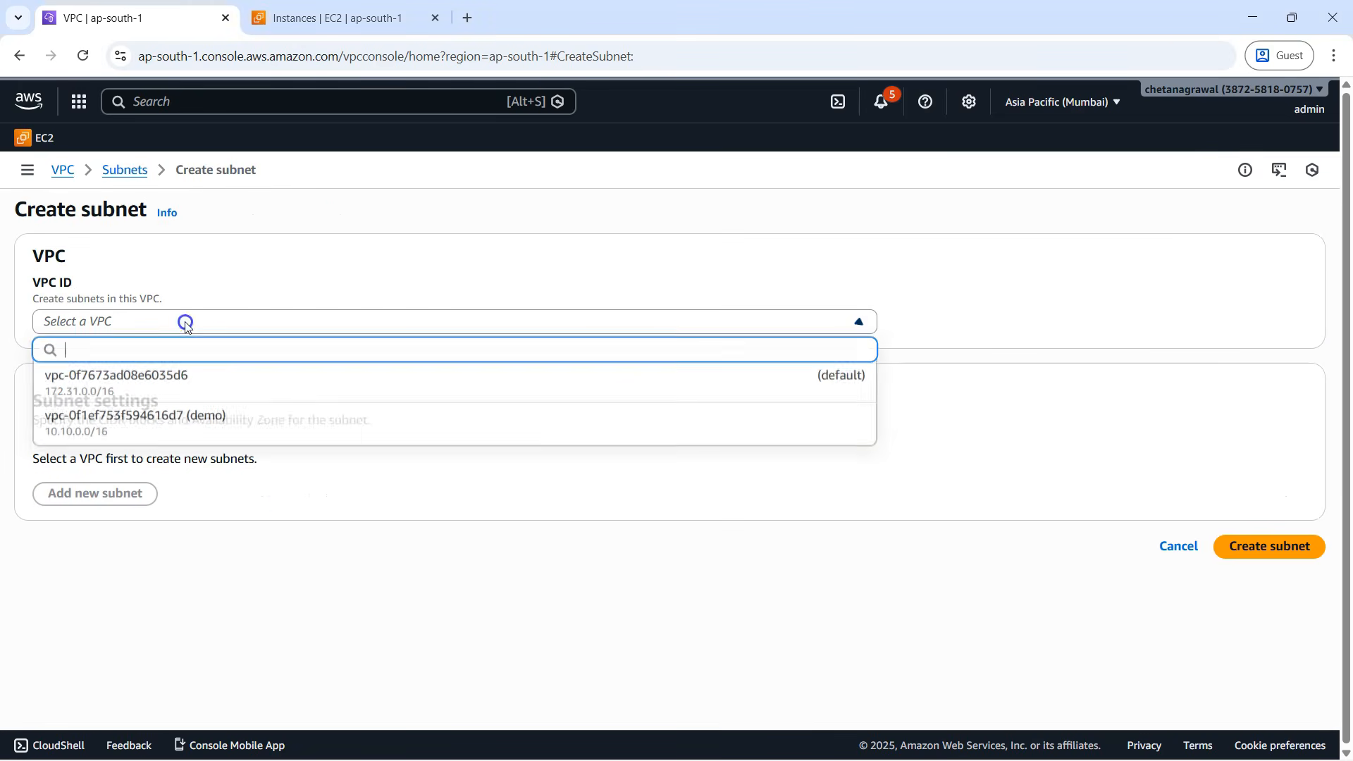
{"action": "left_click", "coordinate": [191, 428]}
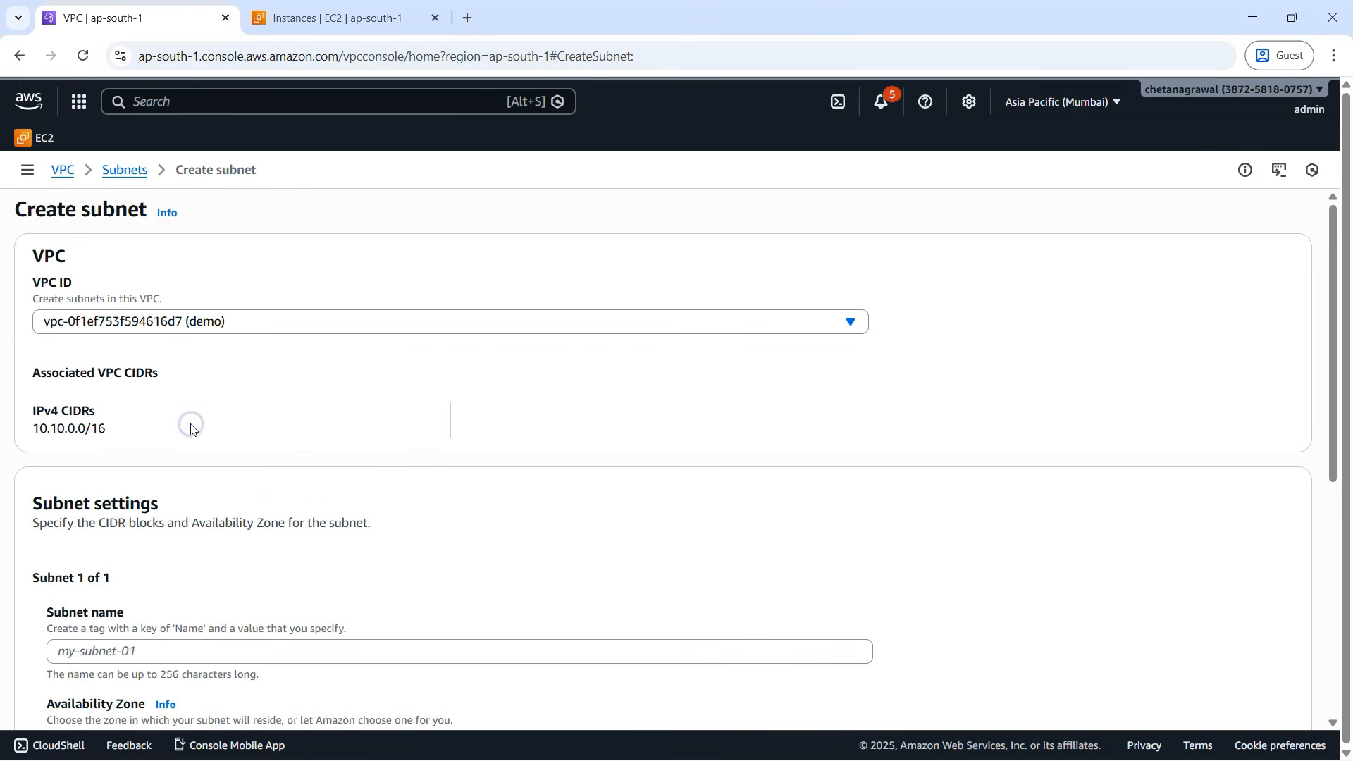
{"action": "scroll", "coordinate": [435, 582], "scroll_direction": "down", "scroll_amount": 4}
{"action": "left_click", "coordinate": [176, 387]}
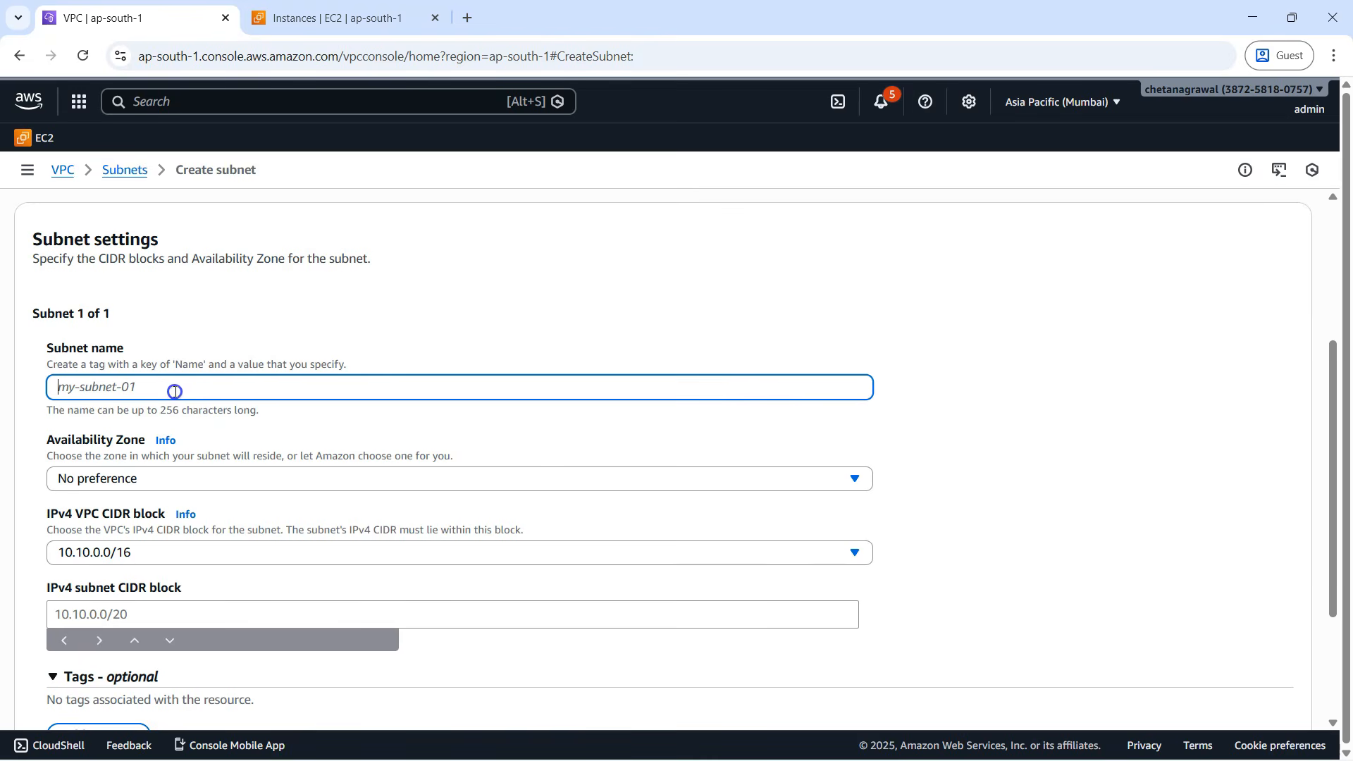
{"action": "type", "text": "ec2-endpoint-private"}
{"action": "key", "text": "ctrl+a"}
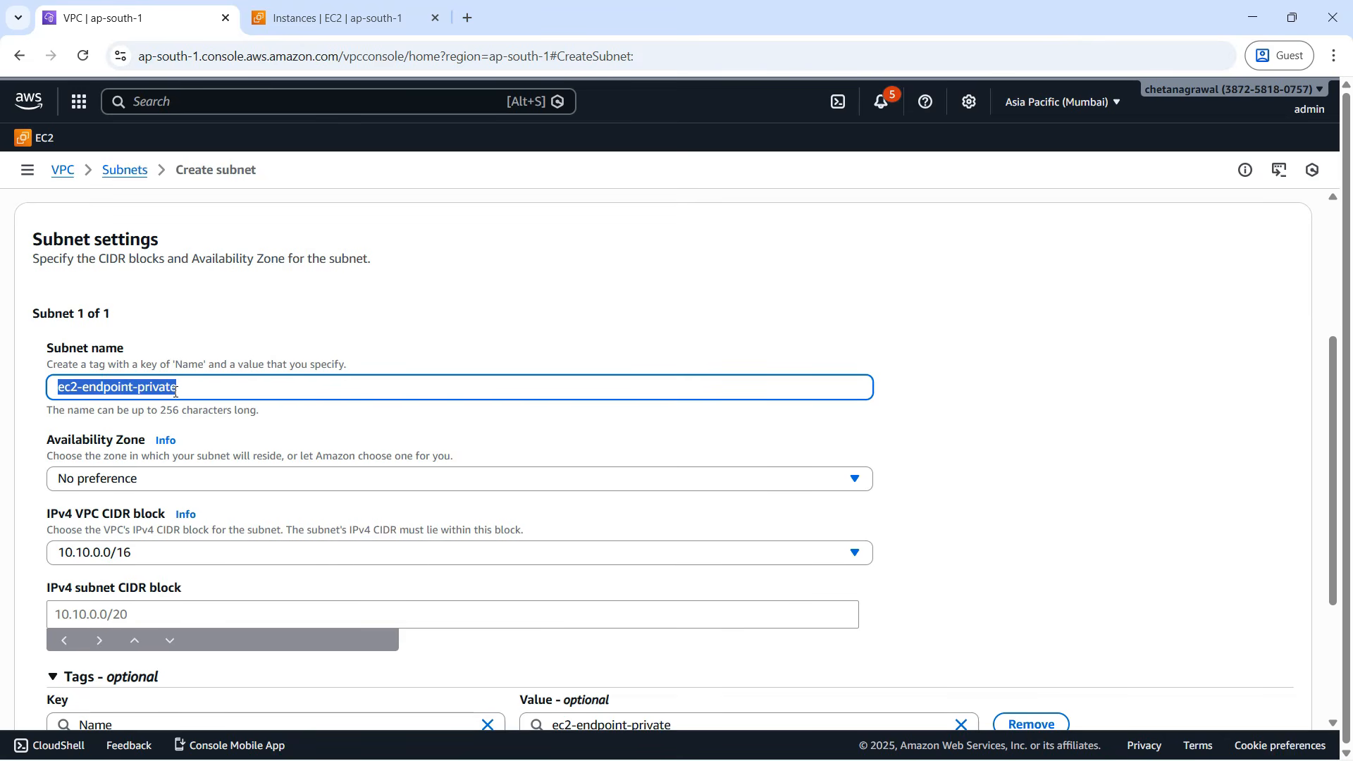
- Set the first subnet's availability zone to ap-south-1a and its IPv4 subnet CIDR block to 10.10.0.0/24
{"action": "left_click", "coordinate": [224, 472]}
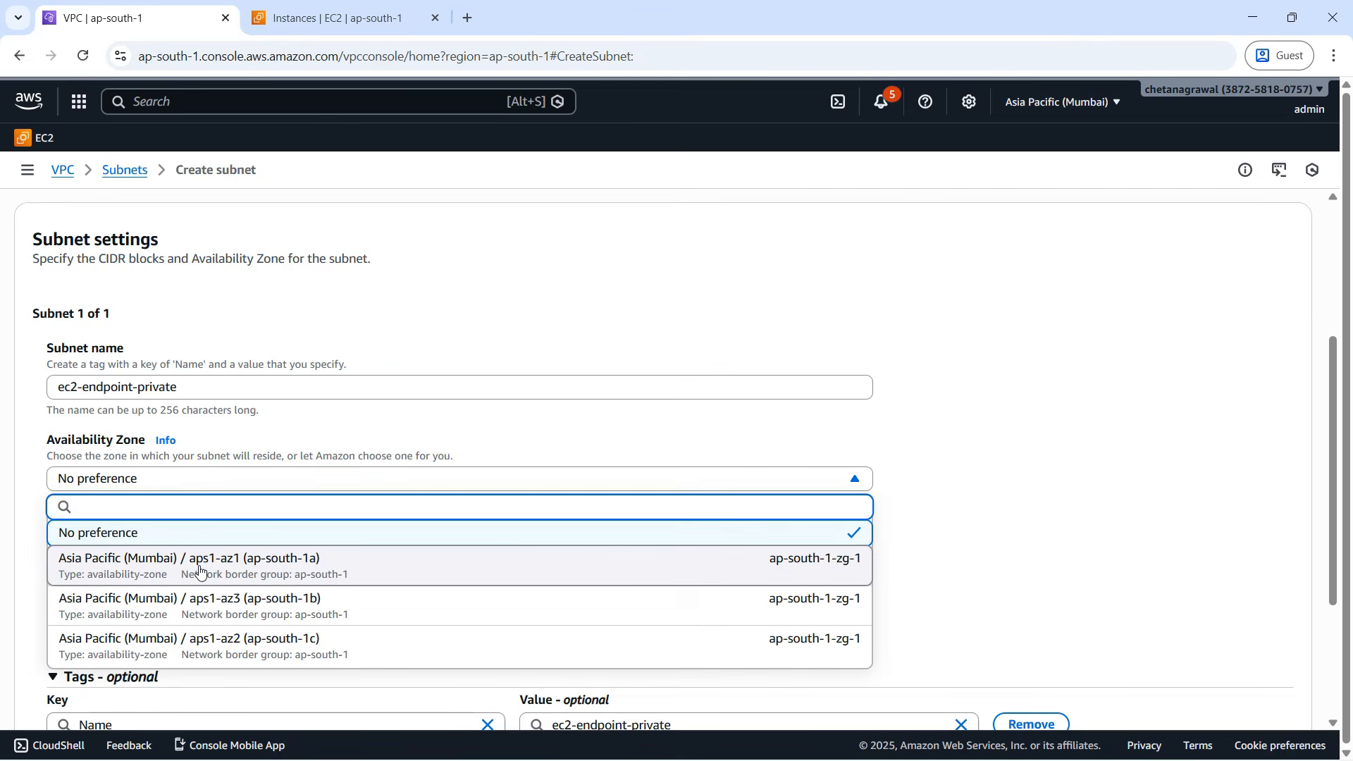
{"action": "left_click", "coordinate": [199, 571]}
{"action": "left_click", "coordinate": [1104, 483]}
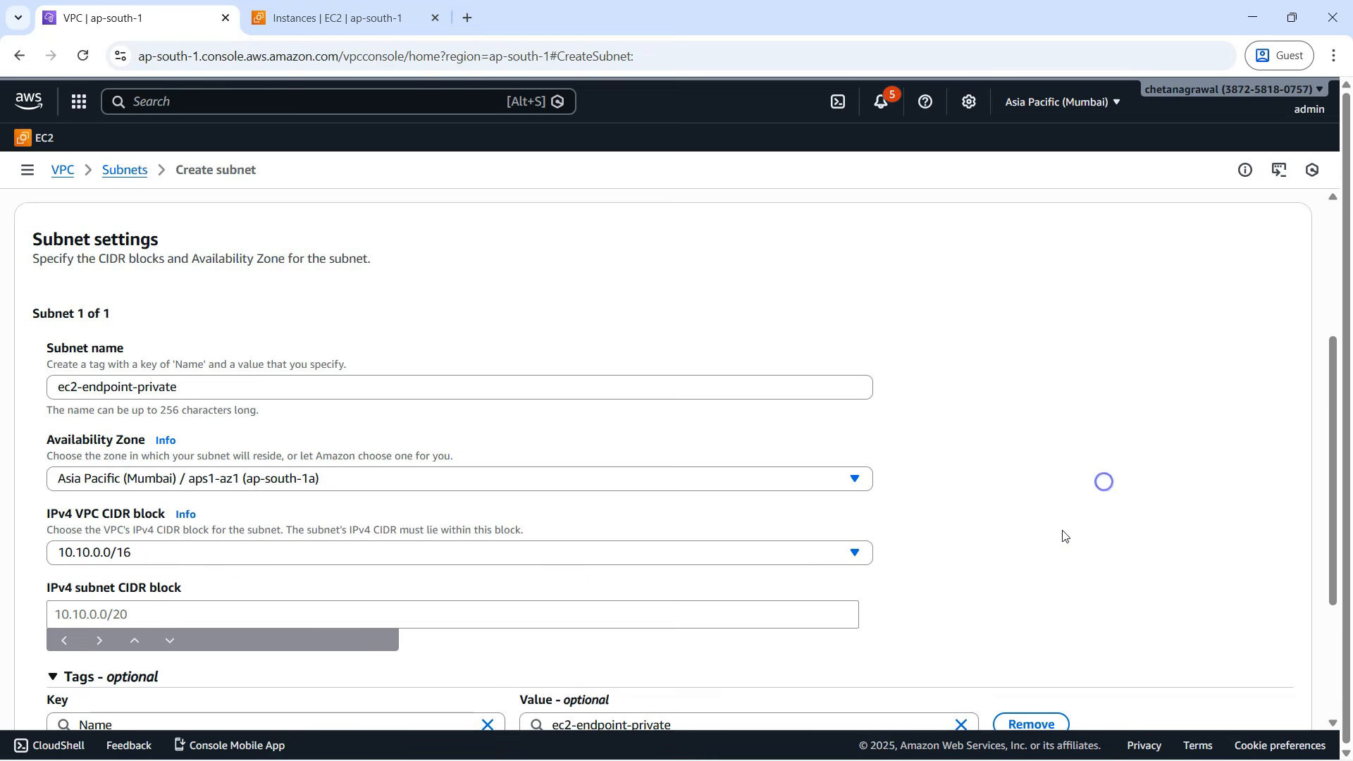
{"action": "scroll", "coordinate": [611, 491], "scroll_direction": "down", "scroll_amount": 3}
{"action": "left_click", "coordinate": [131, 441]}
{"action": "type", "text": "10.10.0.0/24"}
{"action": "left_click", "coordinate": [1097, 398]}
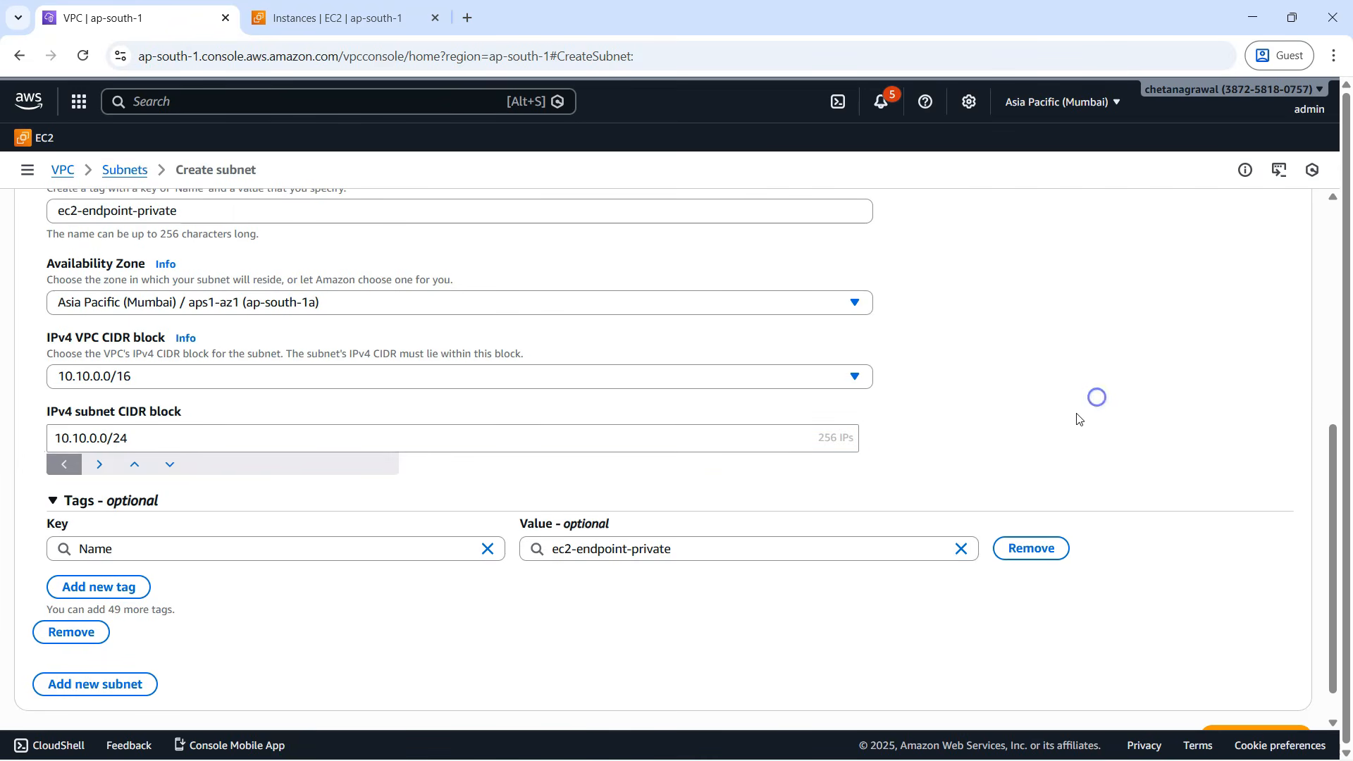
{"action": "scroll", "coordinate": [762, 637], "scroll_direction": "down", "scroll_amount": 1}
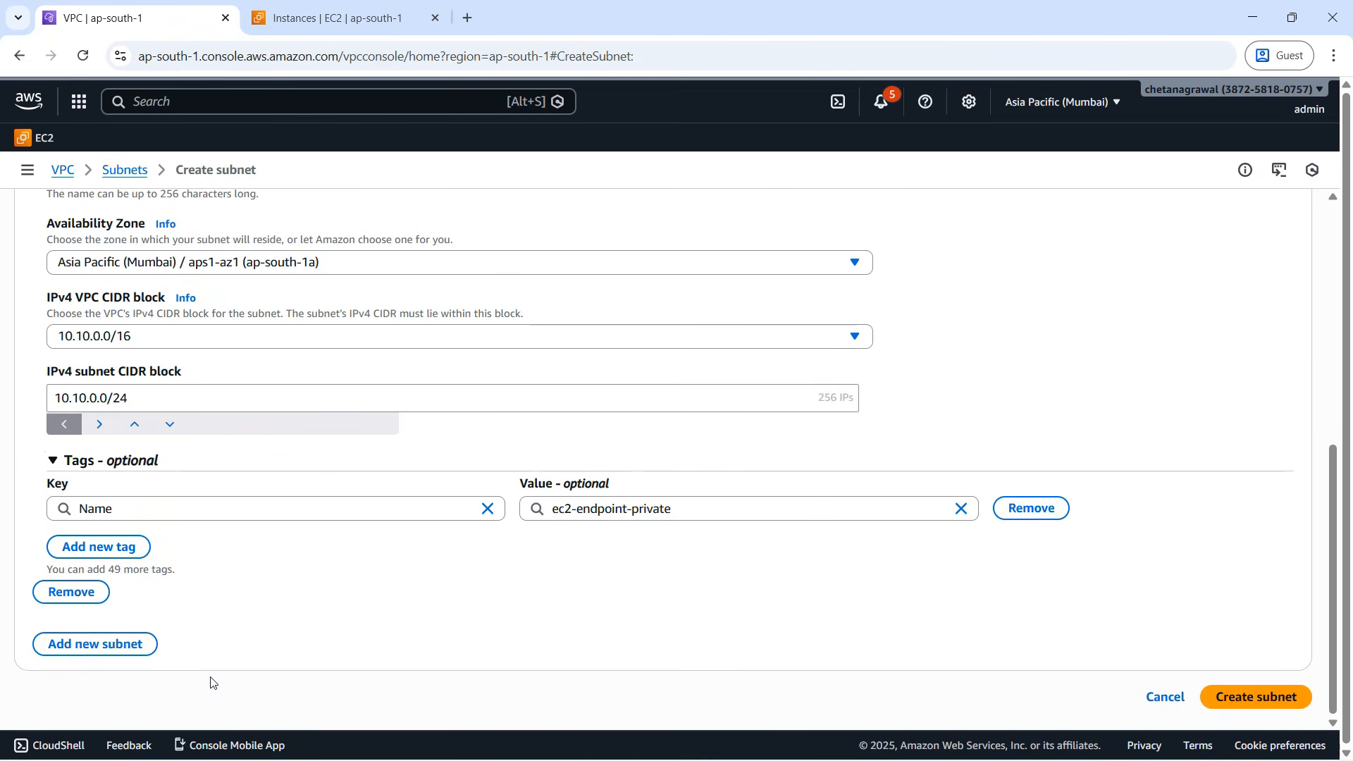
- Add a second subnet named app-private-1 in availability zone ap-south-1a with the IPv4 CIDR block 10.10.1.0/24
{"action": "left_click", "coordinate": [136, 643]}
{"action": "scroll", "coordinate": [302, 628], "scroll_direction": "down", "scroll_amount": 5}
{"action": "left_click", "coordinate": [172, 368]}
{"action": "type", "text": "a"}
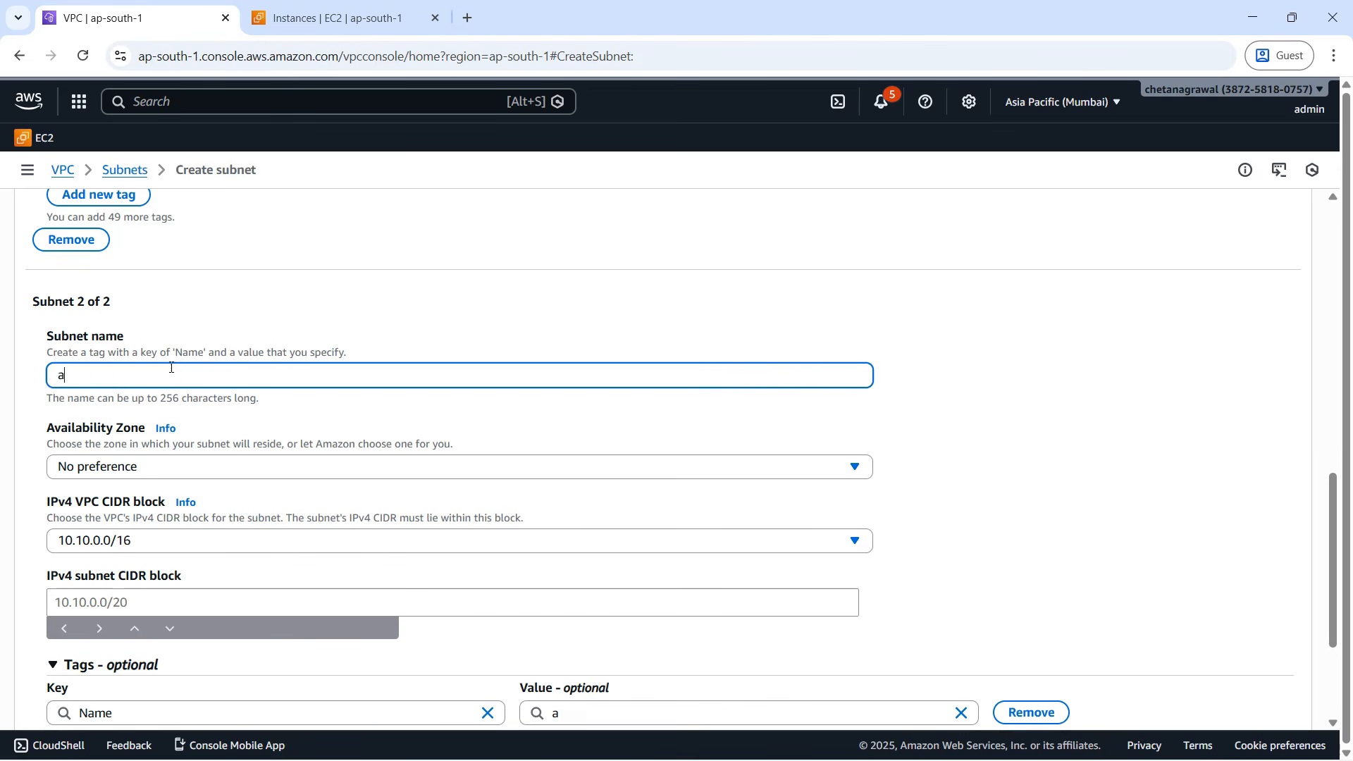
{"action": "type", "text": "pp-private-1"}
{"action": "left_click", "coordinate": [140, 465]}
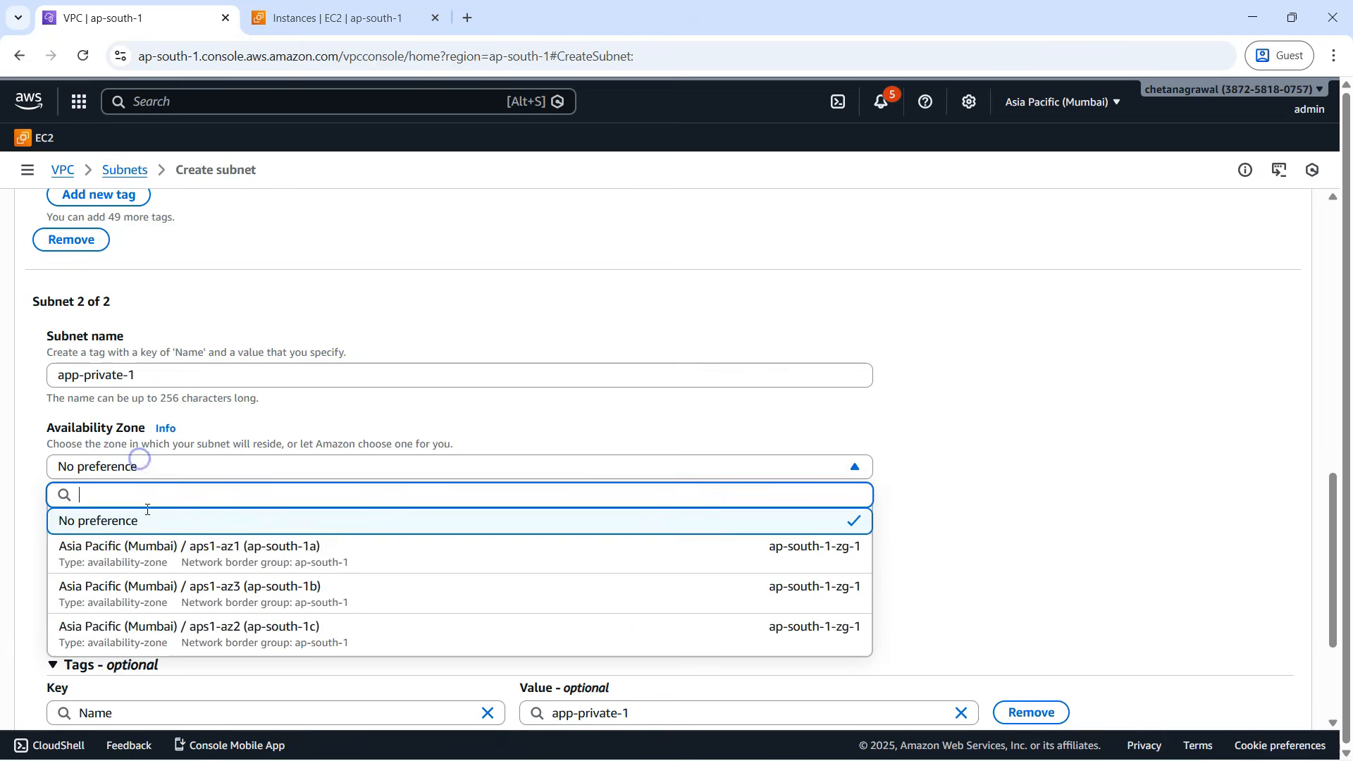
{"action": "left_click", "coordinate": [156, 547]}
{"action": "scroll", "coordinate": [287, 559], "scroll_direction": "down", "scroll_amount": 3}
{"action": "left_click", "coordinate": [116, 423]}
{"action": "type", "text": "10.10."}
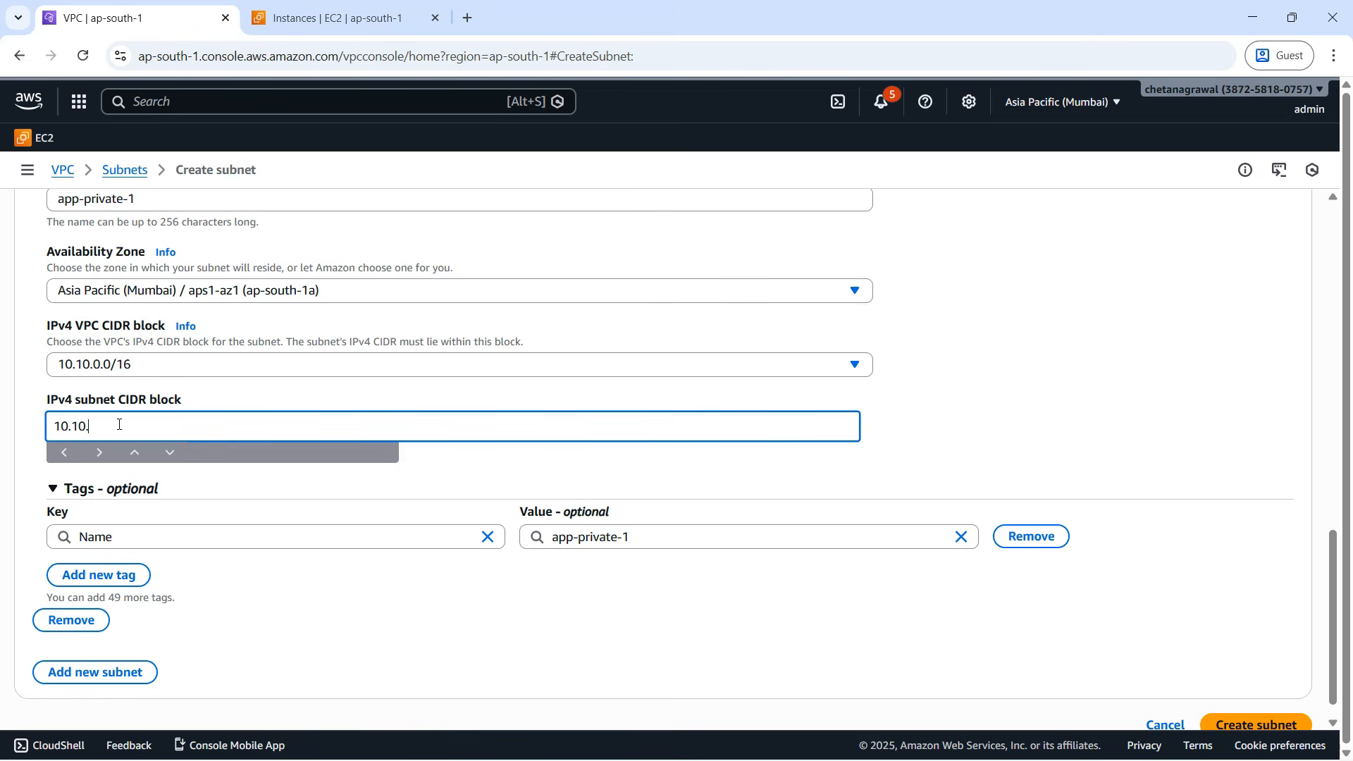
{"action": "type", "text": "1.0/24"}
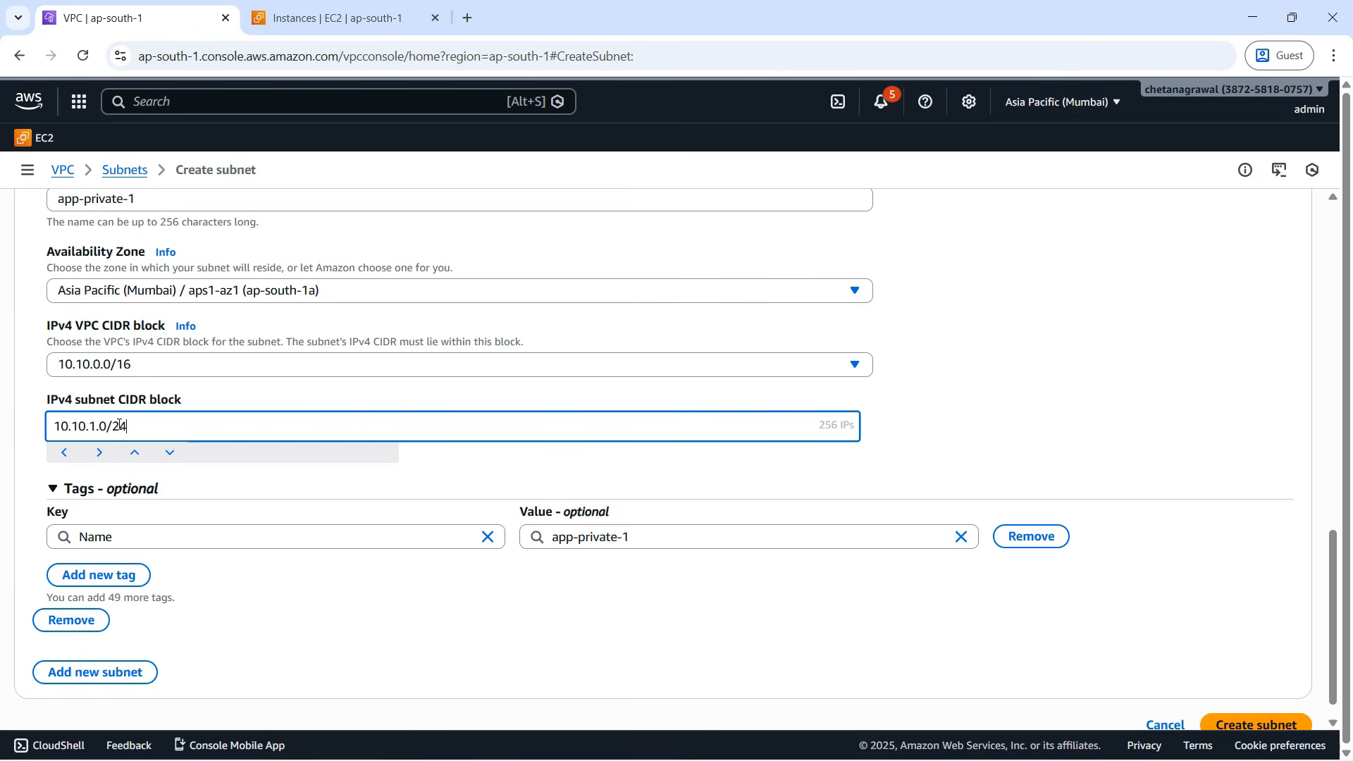
- Add a third subnet named app-private-2 in availability zone ap-south-1b
{"action": "scroll", "coordinate": [289, 635], "scroll_direction": "down", "scroll_amount": 1}
{"action": "left_click", "coordinate": [95, 643]}
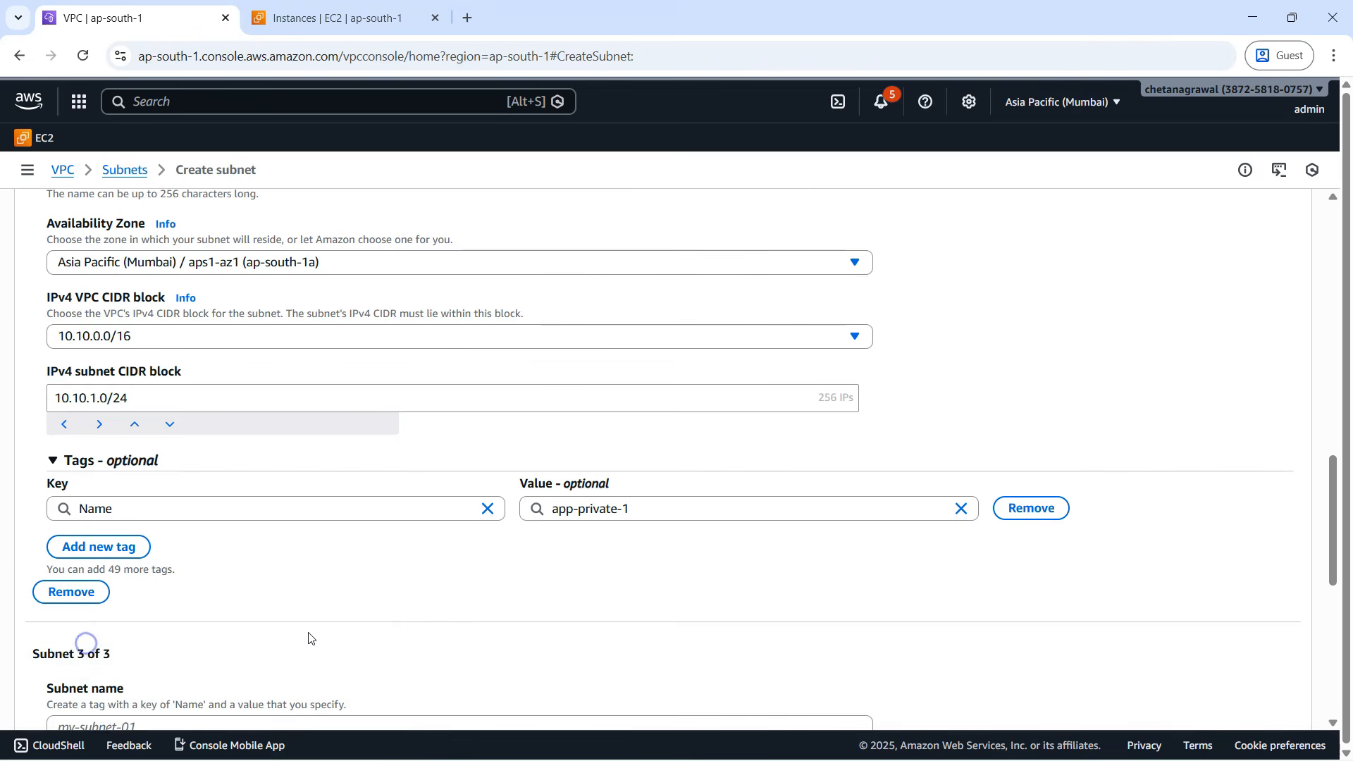
{"action": "scroll", "coordinate": [281, 606], "scroll_direction": "down", "scroll_amount": 4}
{"action": "left_click", "coordinate": [176, 463]}
{"action": "type", "text": "app"}
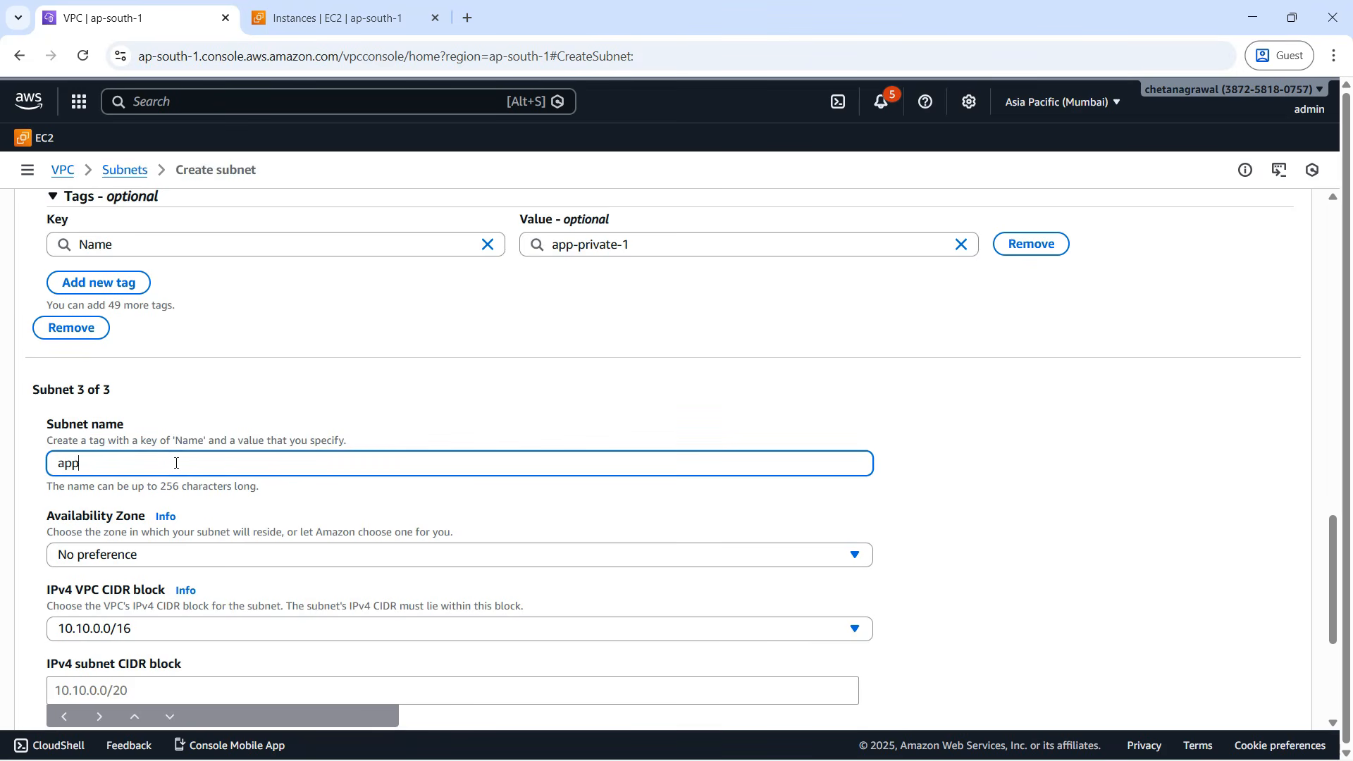
{"action": "type", "text": "-private-2"}
{"action": "left_click", "coordinate": [170, 554]}
{"action": "left_click", "coordinate": [226, 480]}
- Set the third subnet's IPv4 CIDR block to 10.10.2.0/24 and create all three subnets
{"action": "scroll", "coordinate": [323, 608], "scroll_direction": "down", "scroll_amount": 2}
{"action": "left_click", "coordinate": [137, 523]}
{"action": "type", "text": "10.10"}
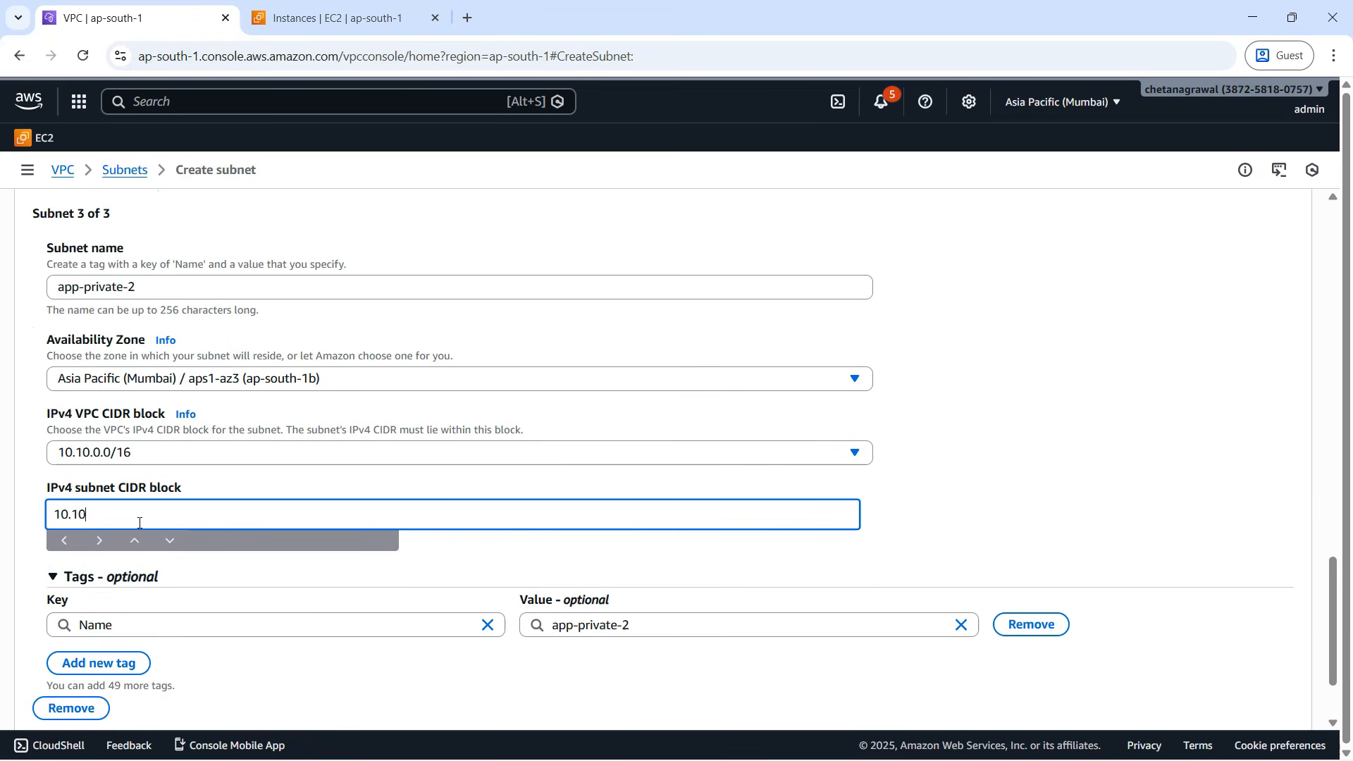
{"action": "type", "text": ".2.0/24"}
{"action": "left_click", "coordinate": [1060, 510]}
{"action": "scroll", "coordinate": [1071, 500], "scroll_direction": "down", "scroll_amount": 2}
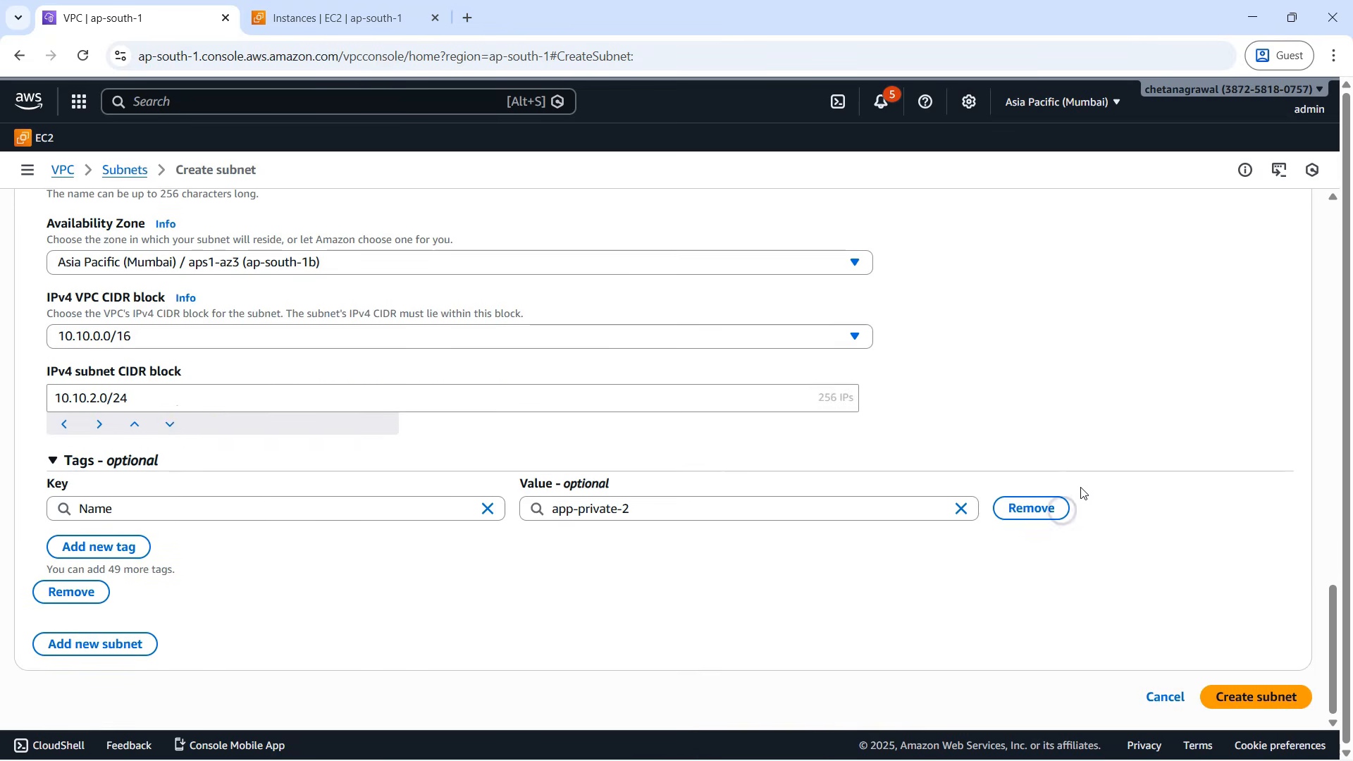
{"action": "left_click", "coordinate": [1222, 696]}
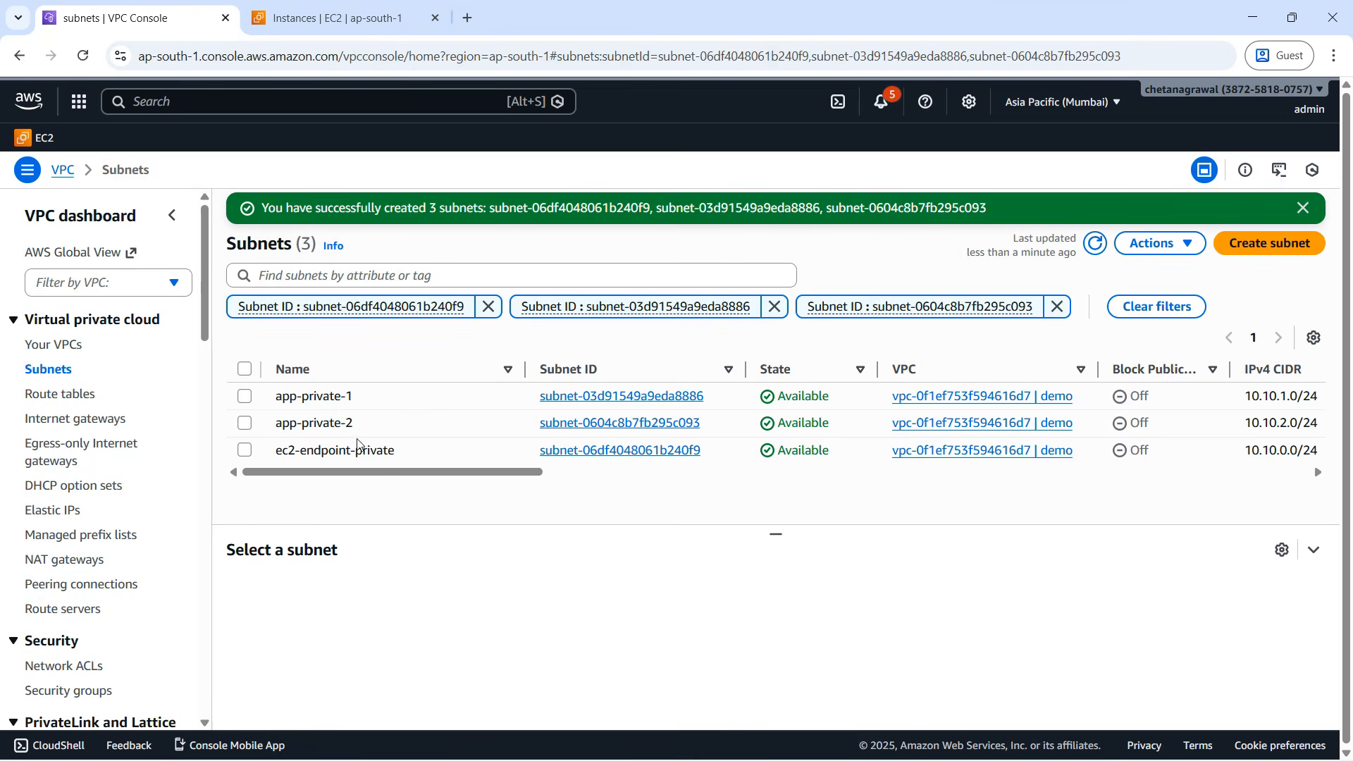
- Create a route table named app-private in the demo VPC
{"action": "left_click", "coordinate": [55, 395]}
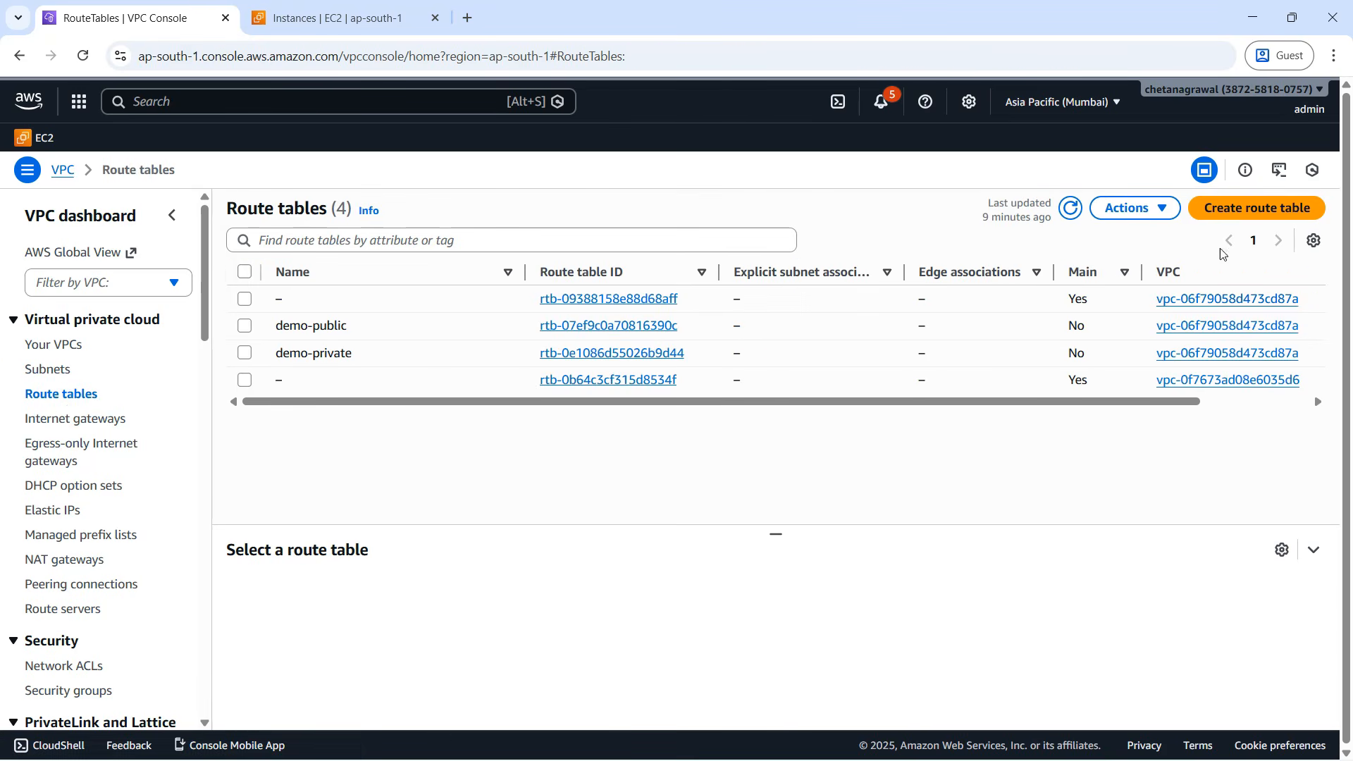
{"action": "left_click", "coordinate": [1235, 208]}
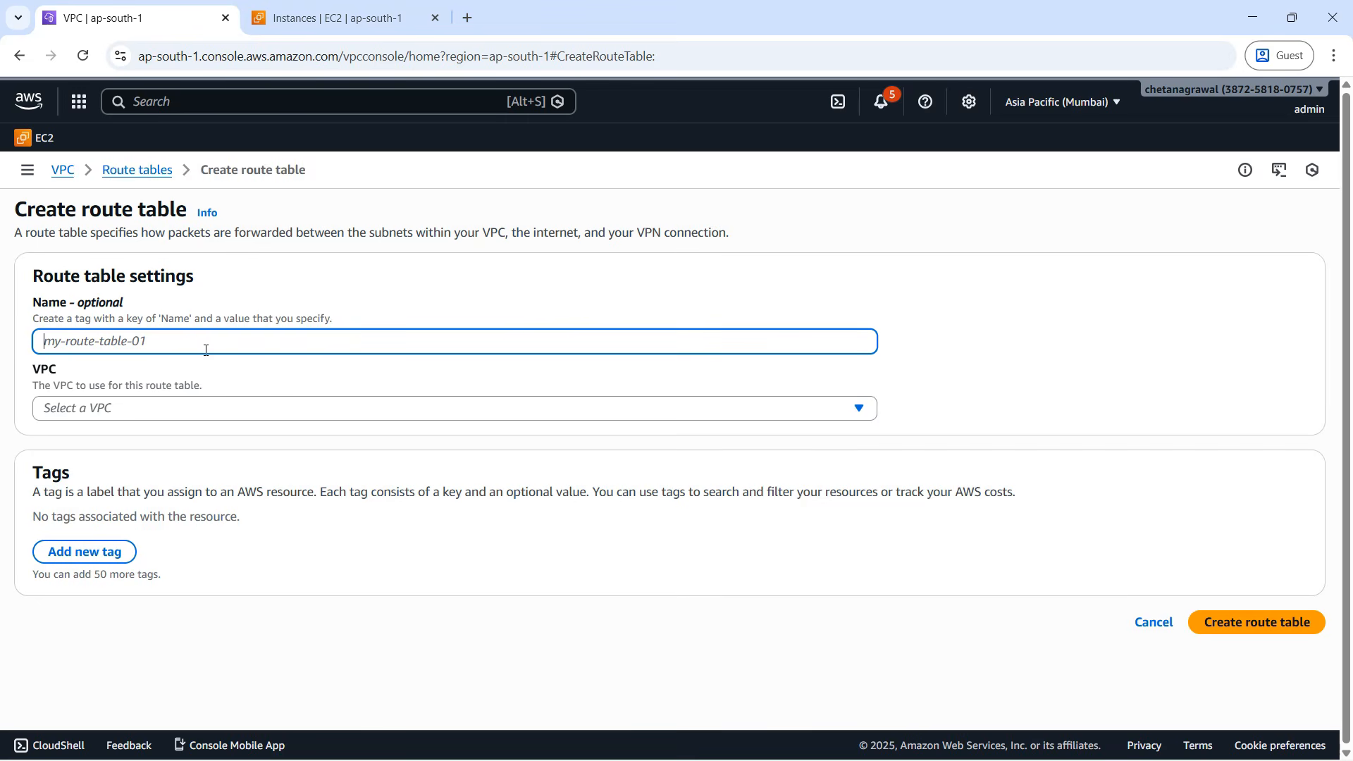
{"action": "type", "text": "app-private"}
{"action": "left_click", "coordinate": [182, 409]}
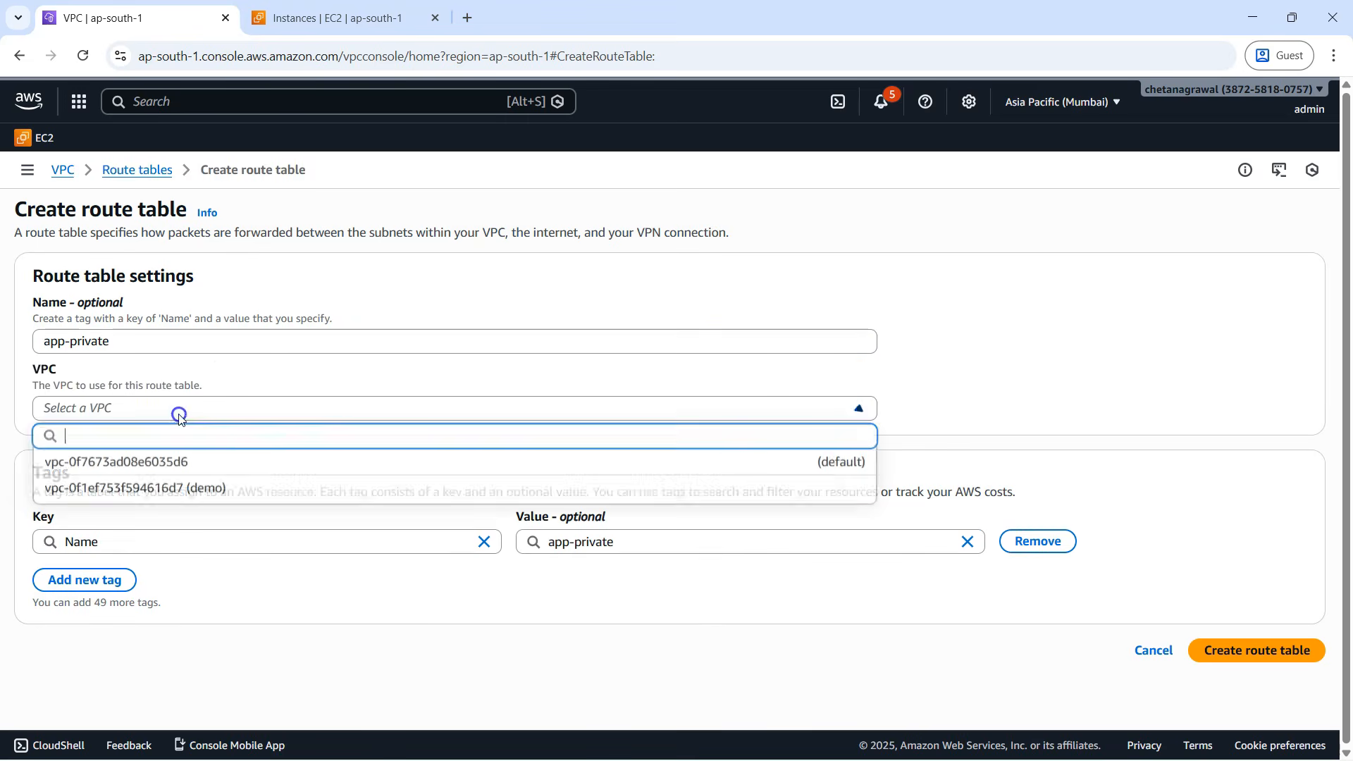
{"action": "left_click", "coordinate": [169, 487]}
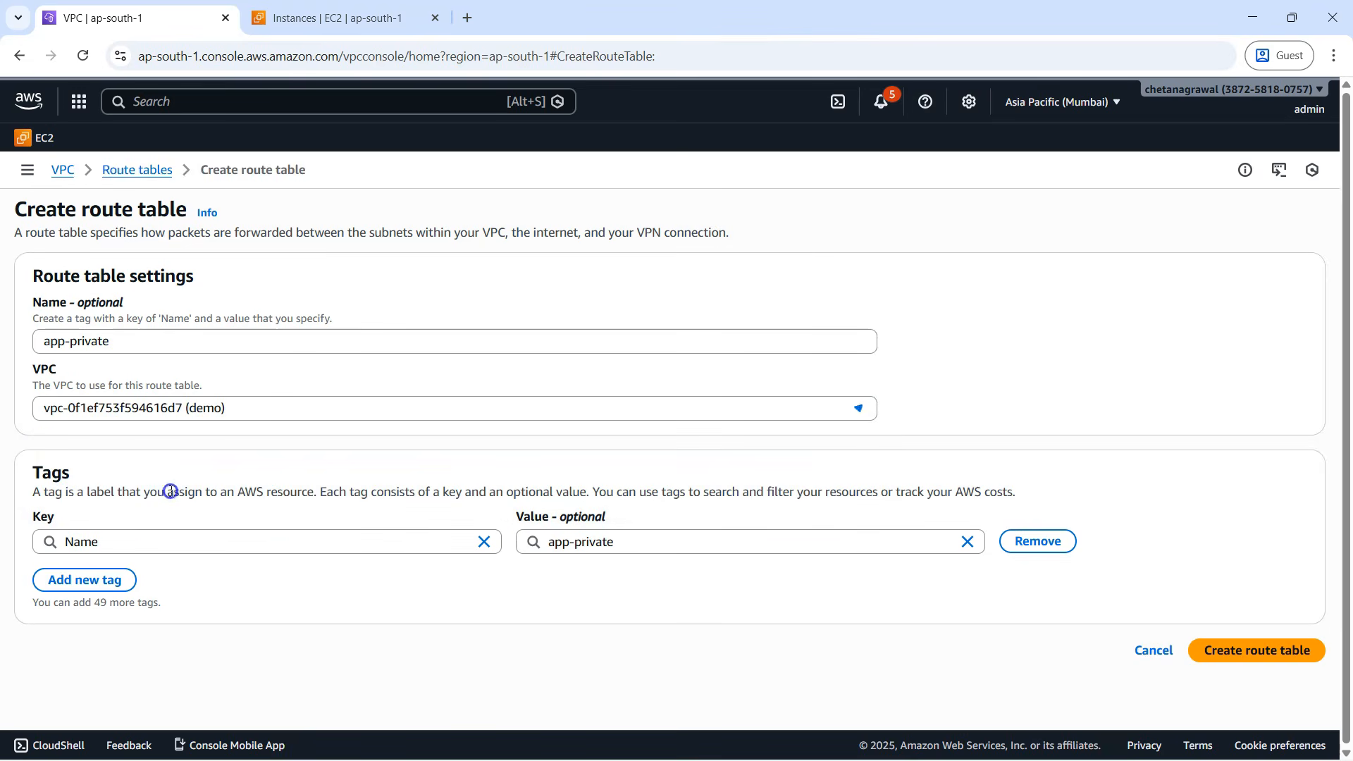
{"action": "left_click", "coordinate": [1226, 659]}
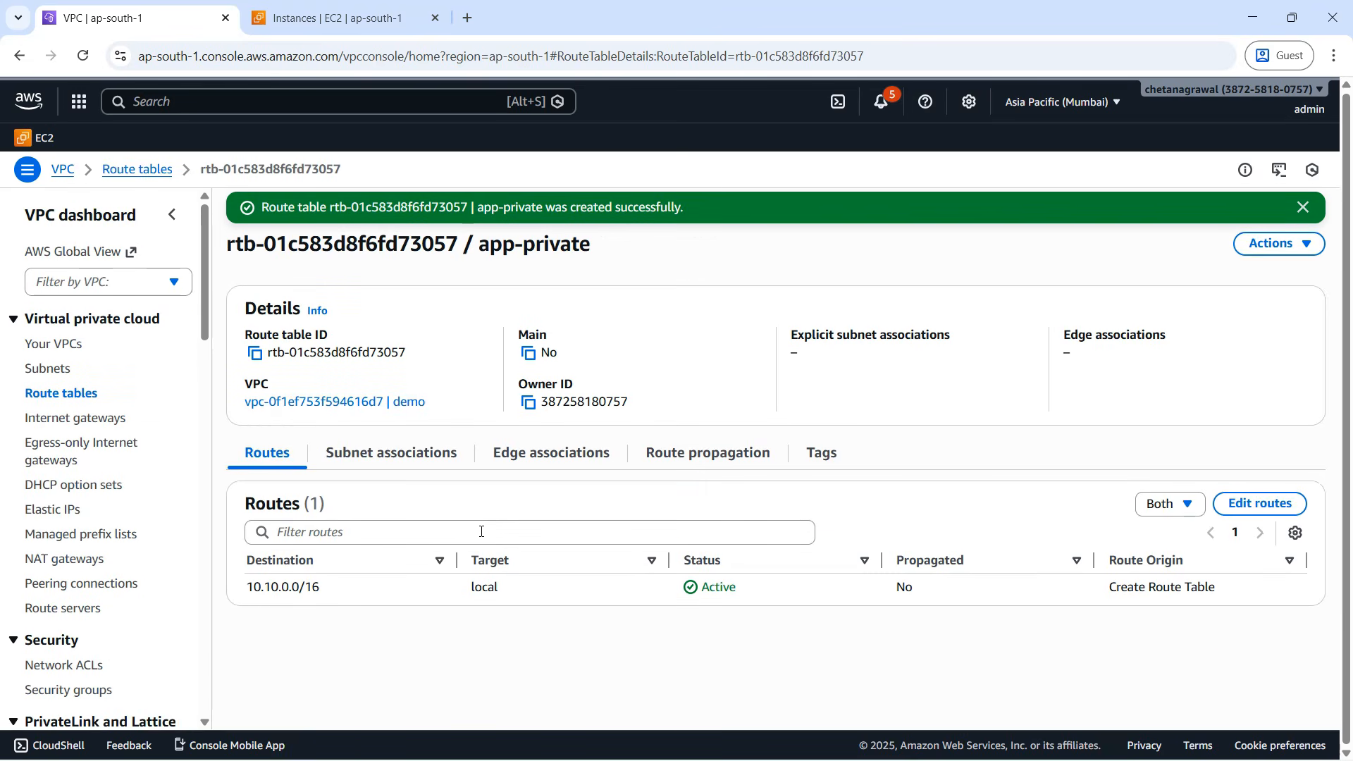
- Associate the app-private-1 and app-private-2 subnets with the app-private route table and save the associations
{"action": "mouse_move", "coordinate": [250, 584]}
{"action": "left_mouse_down"}
{"action": "mouse_move", "coordinate": [338, 585]}
{"action": "mouse_move", "coordinate": [236, 587]}
{"action": "left_mouse_up"}
{"action": "left_click", "coordinate": [335, 631]}
{"action": "left_click", "coordinate": [274, 639]}
{"action": "left_click", "coordinate": [388, 448]}
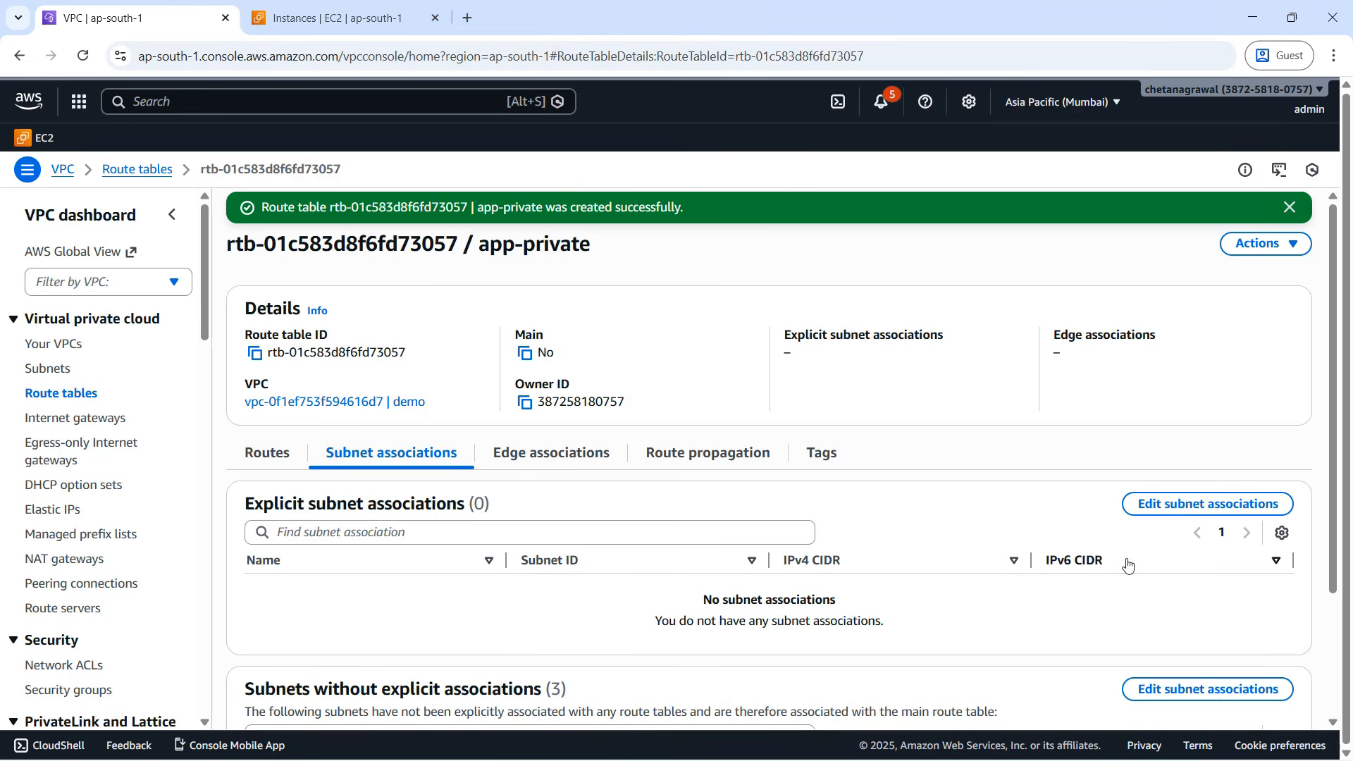
{"action": "left_click", "coordinate": [1176, 509]}
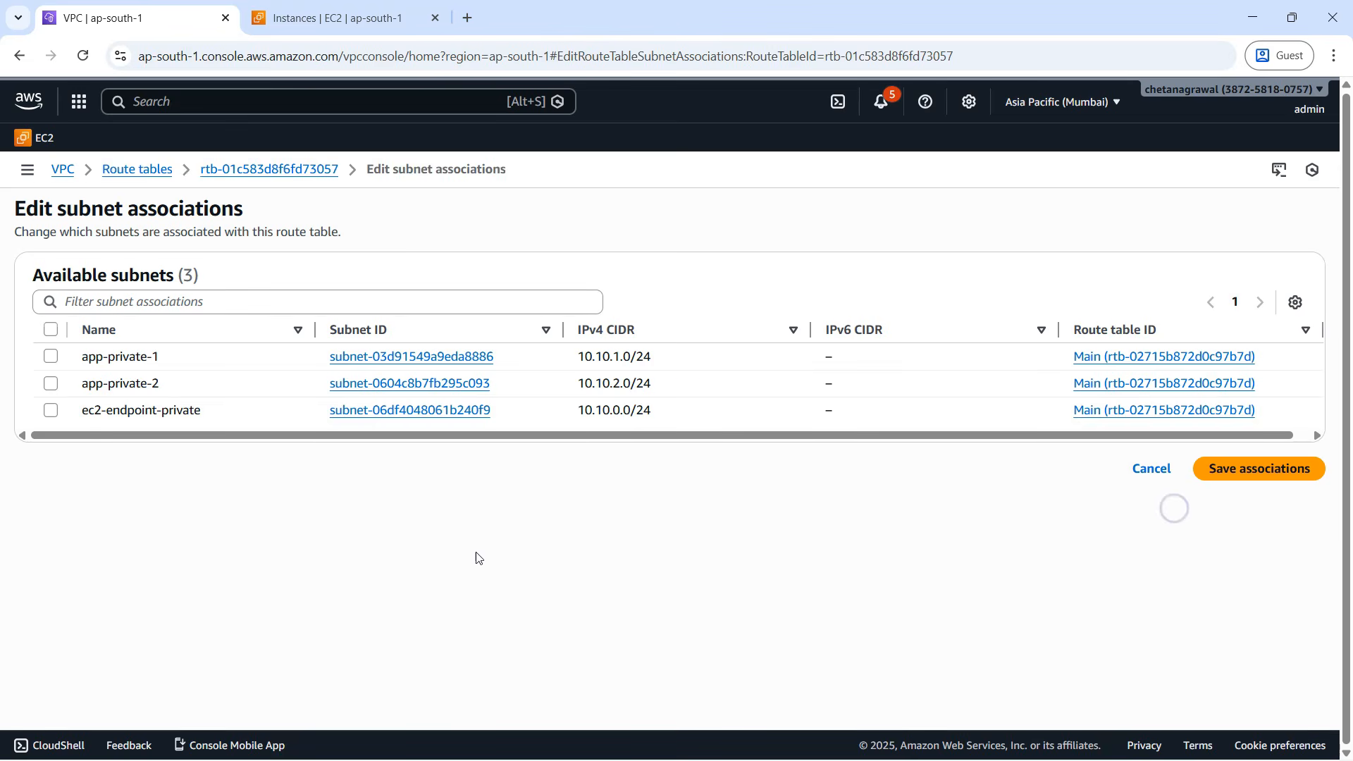
{"action": "left_click", "coordinate": [51, 356]}
{"action": "left_click", "coordinate": [51, 383]}
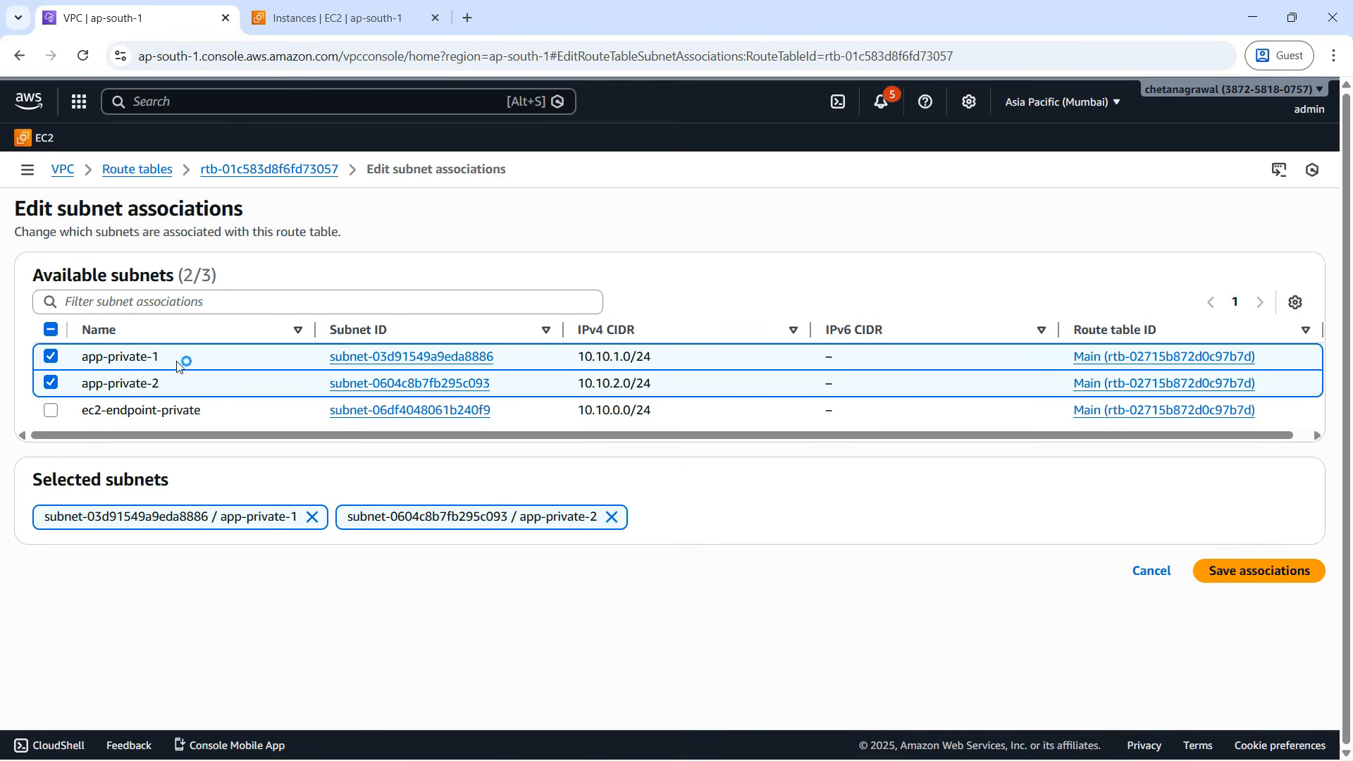
{"action": "left_click", "coordinate": [1232, 575]}
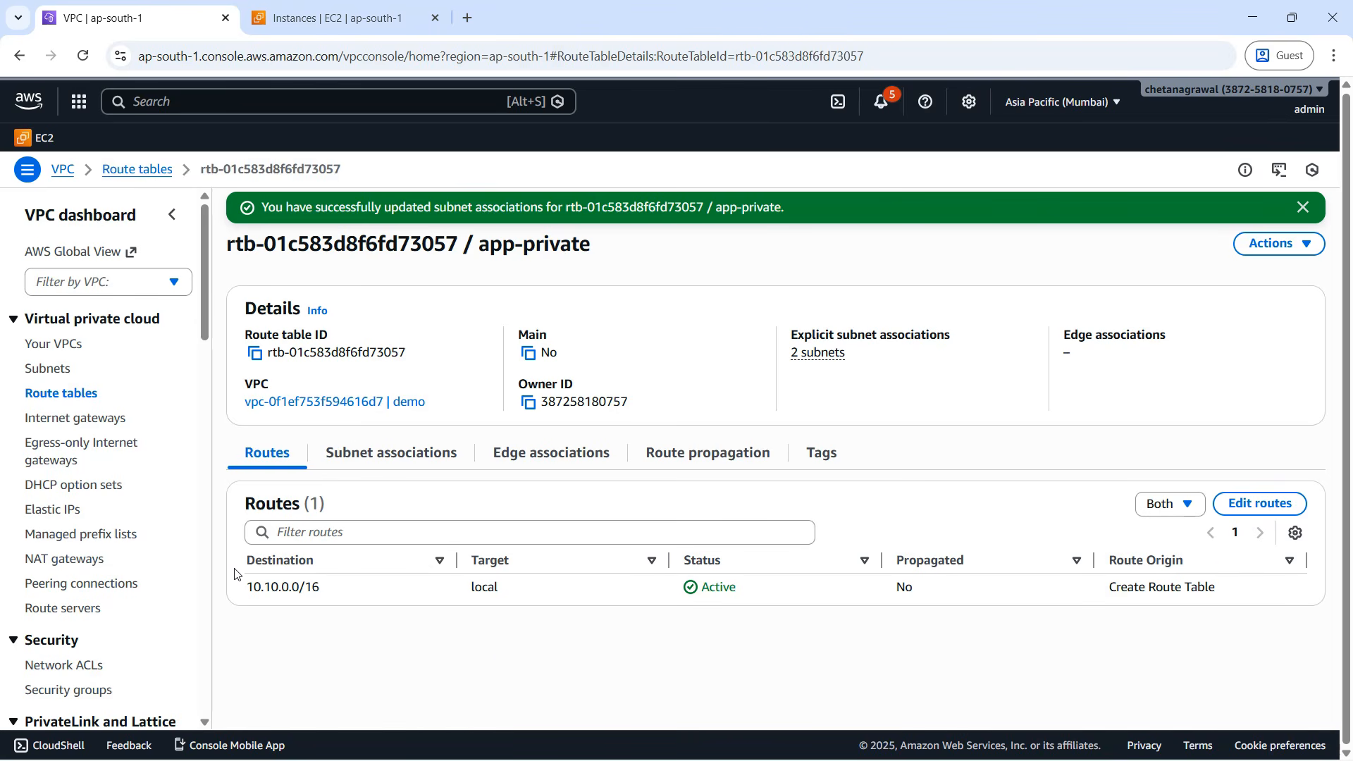
- Start a new VPC endpoint named ec2-instance-connect with the type EC2 Instance Connect Endpoint
{"action": "key", "text": "alt+Tab"}
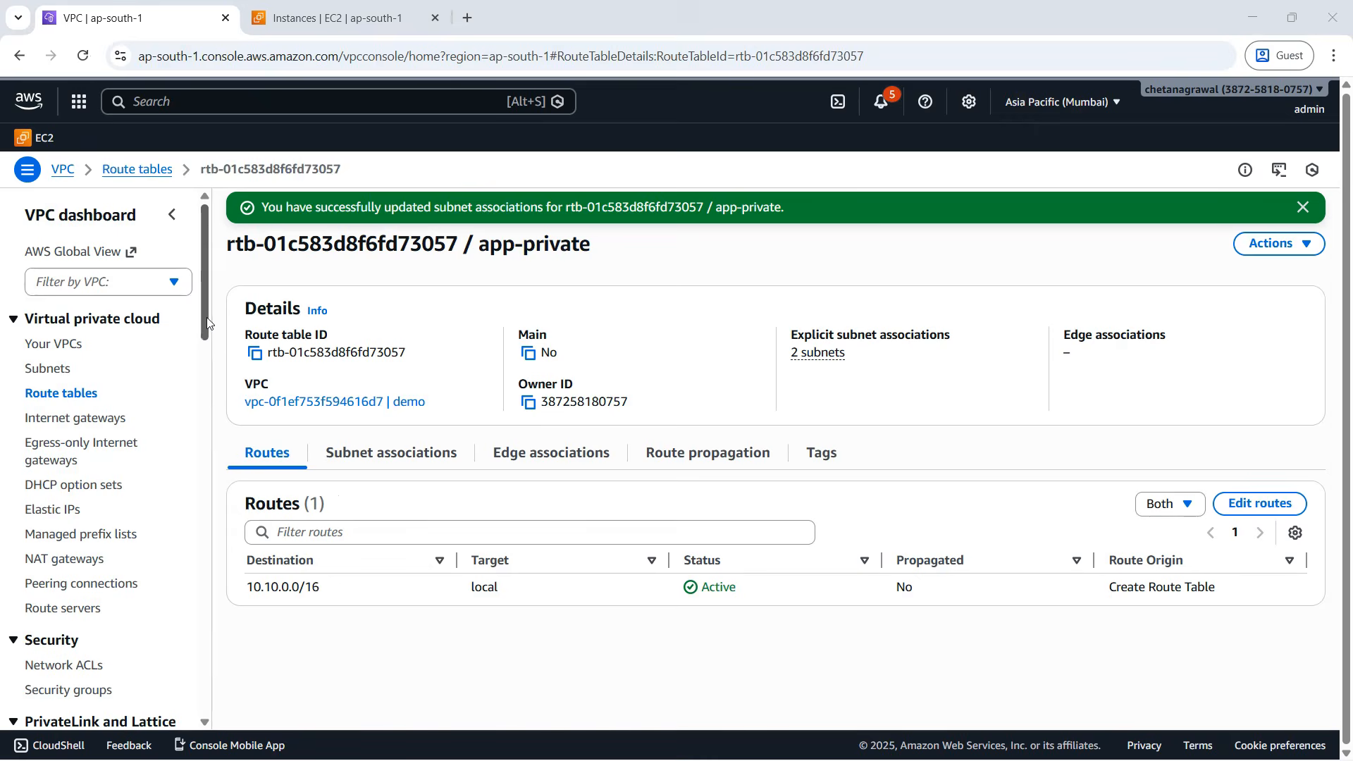
{"action": "left_click_drag", "start_coordinate": [210, 317], "coordinate": [211, 407]}
{"action": "left_click", "coordinate": [52, 410]}
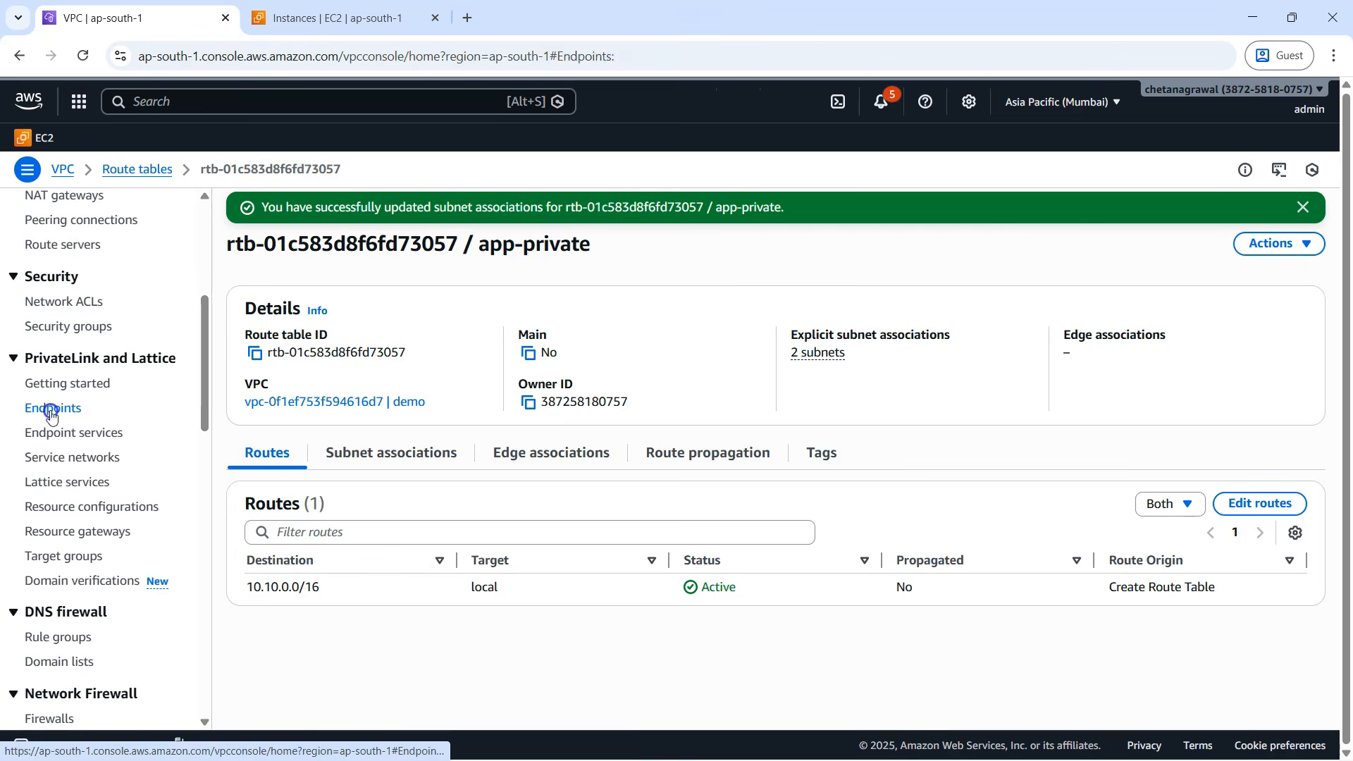
{"action": "left_click", "coordinate": [1227, 208]}
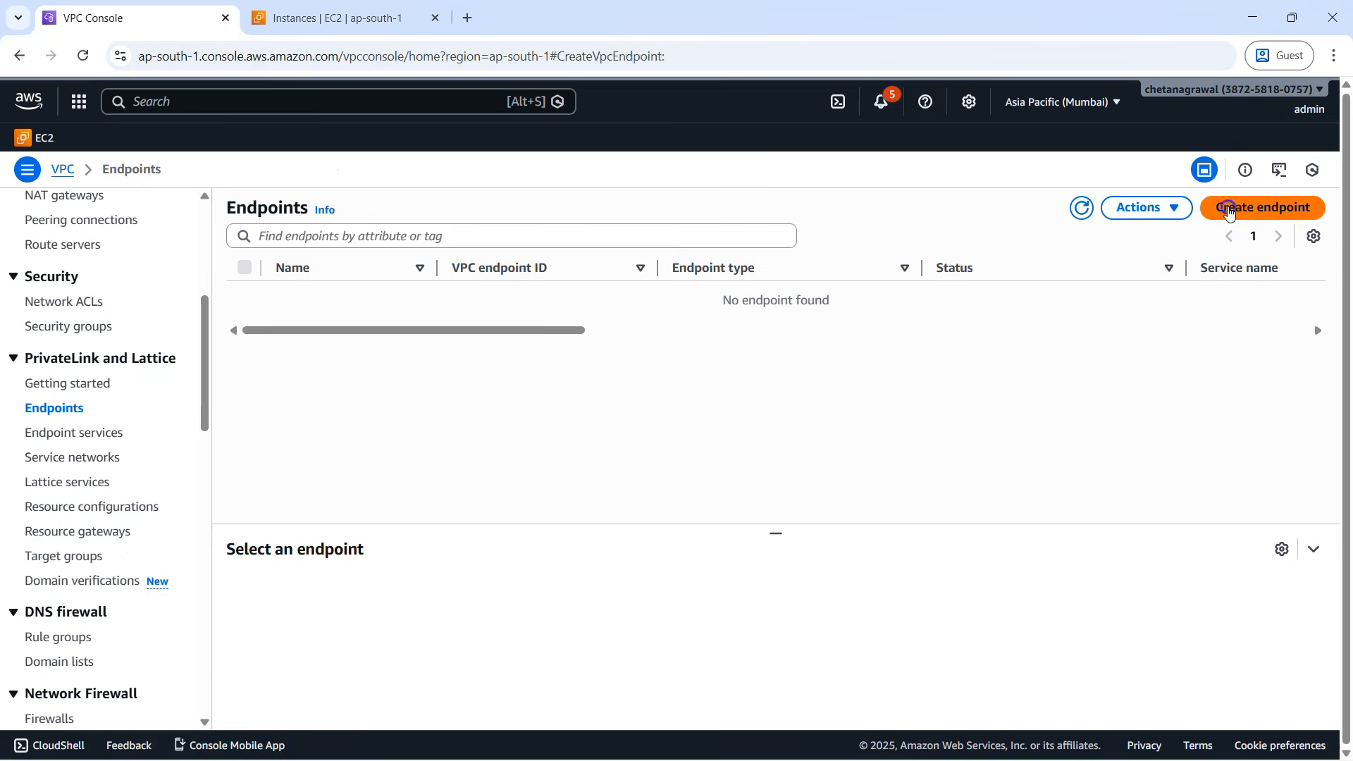
{"action": "left_click", "coordinate": [303, 358]}
{"action": "type", "text": "ec2-instance-connect"}
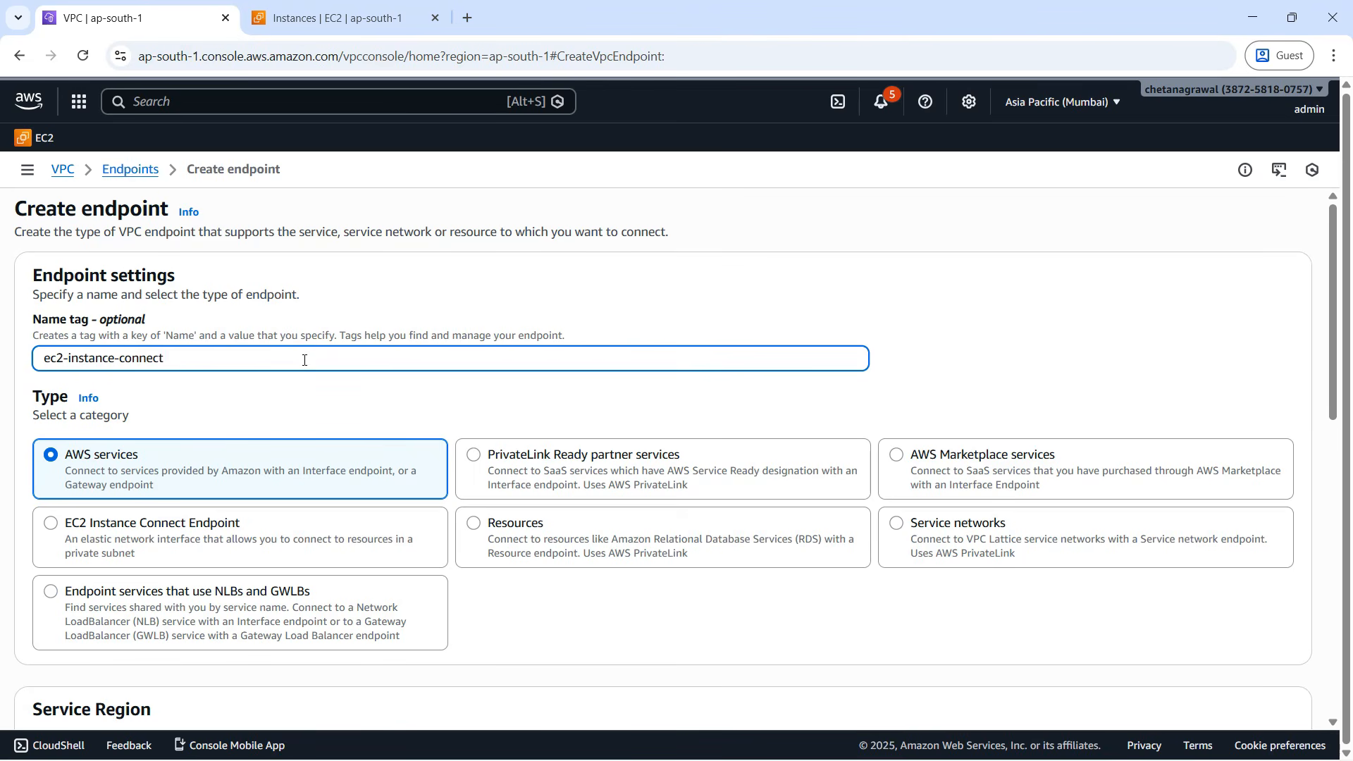
{"action": "scroll", "coordinate": [305, 360], "scroll_direction": "down", "scroll_amount": 4}
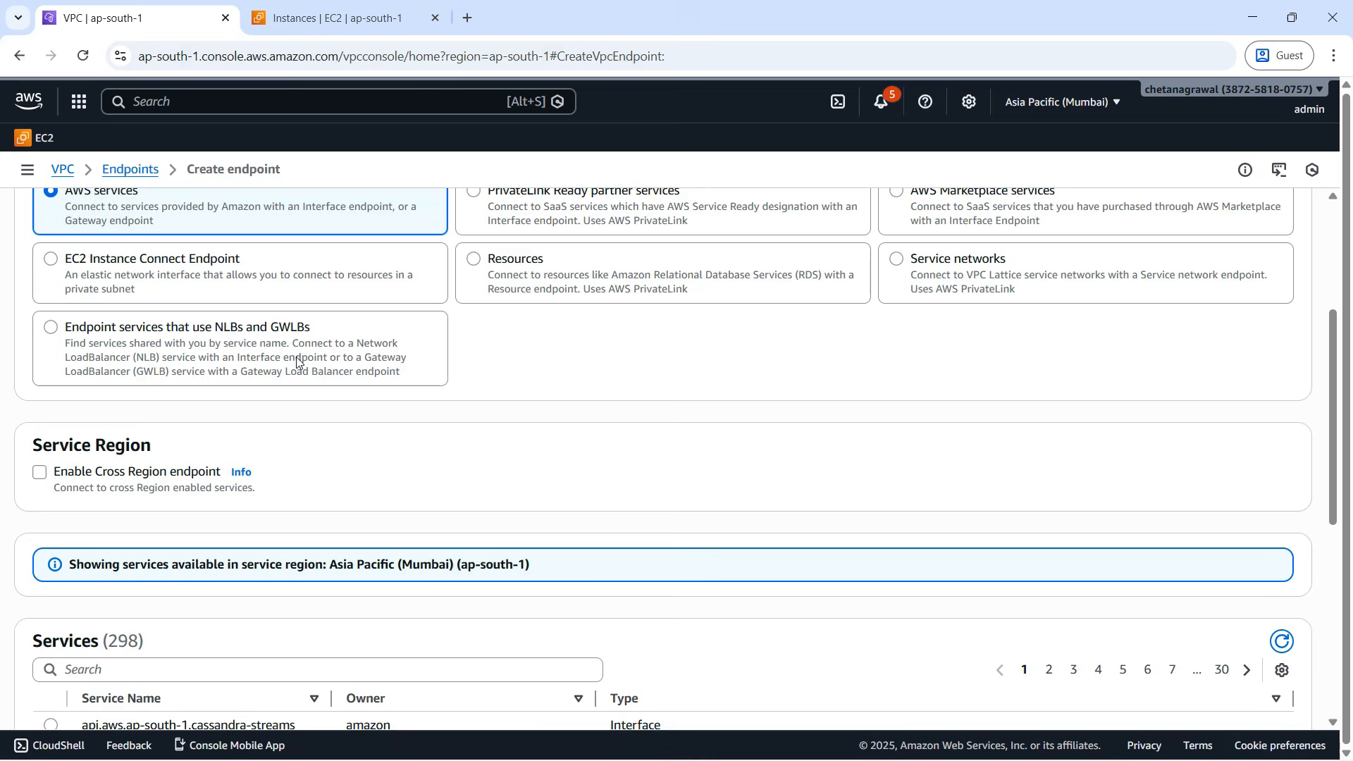
{"action": "left_click", "coordinate": [62, 264]}
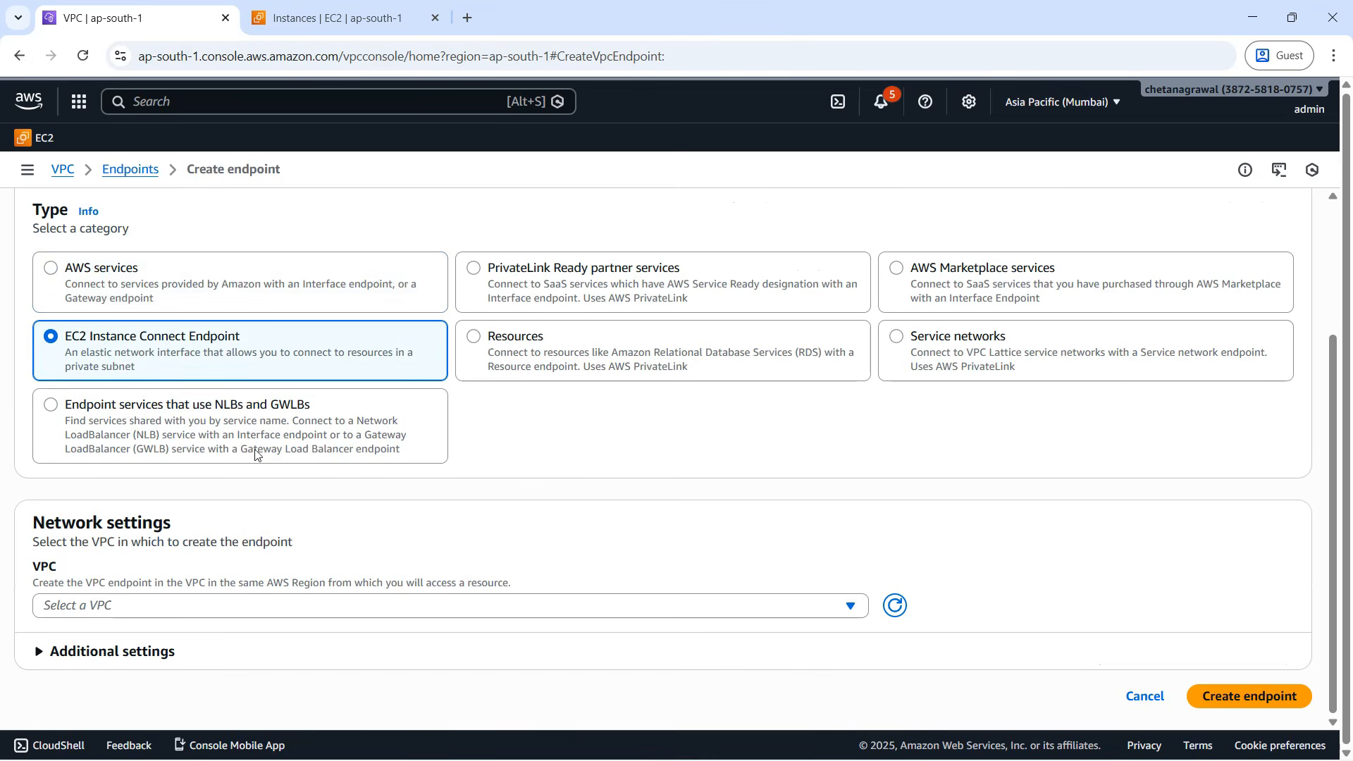
- Set the endpoint's VPC to demo
{"action": "left_click", "coordinate": [223, 606]}
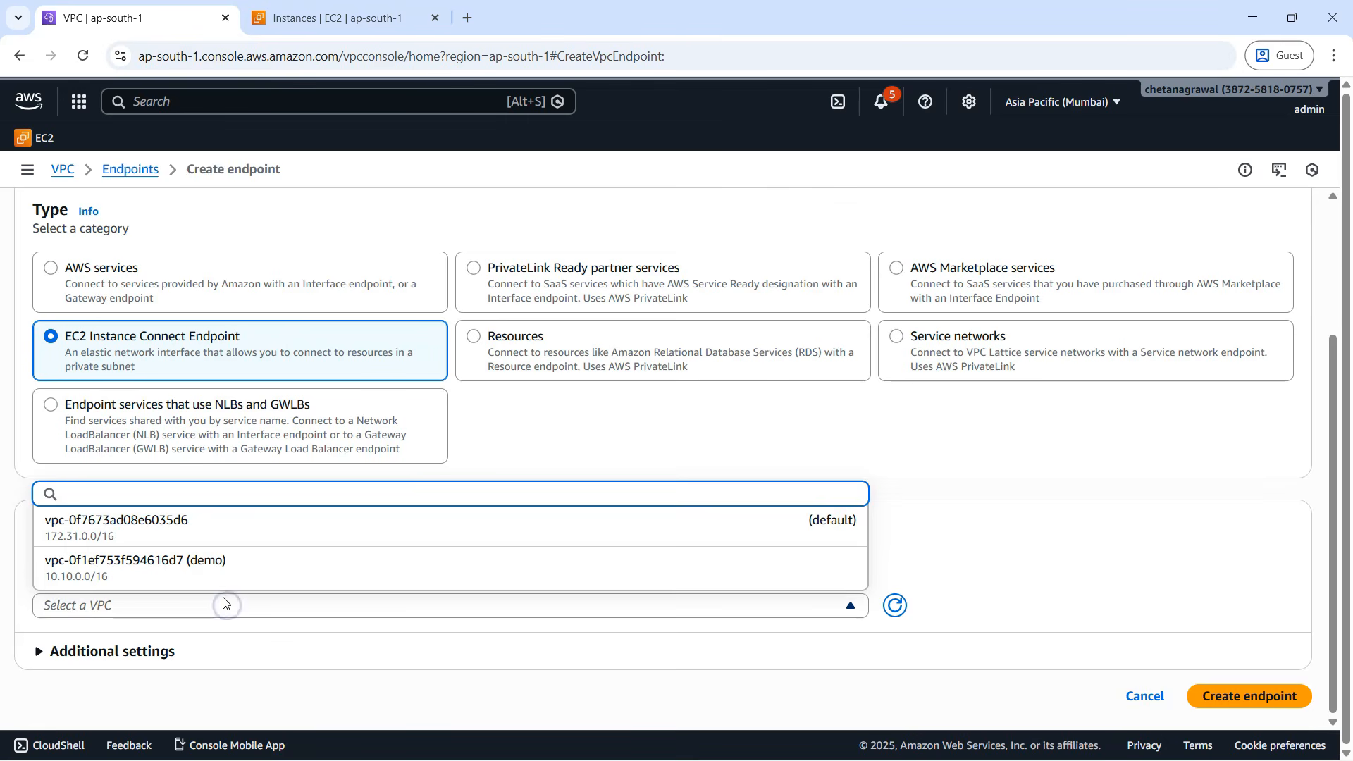
{"action": "left_click", "coordinate": [228, 567]}
{"action": "scroll", "coordinate": [891, 537], "scroll_direction": "down", "scroll_amount": 4}
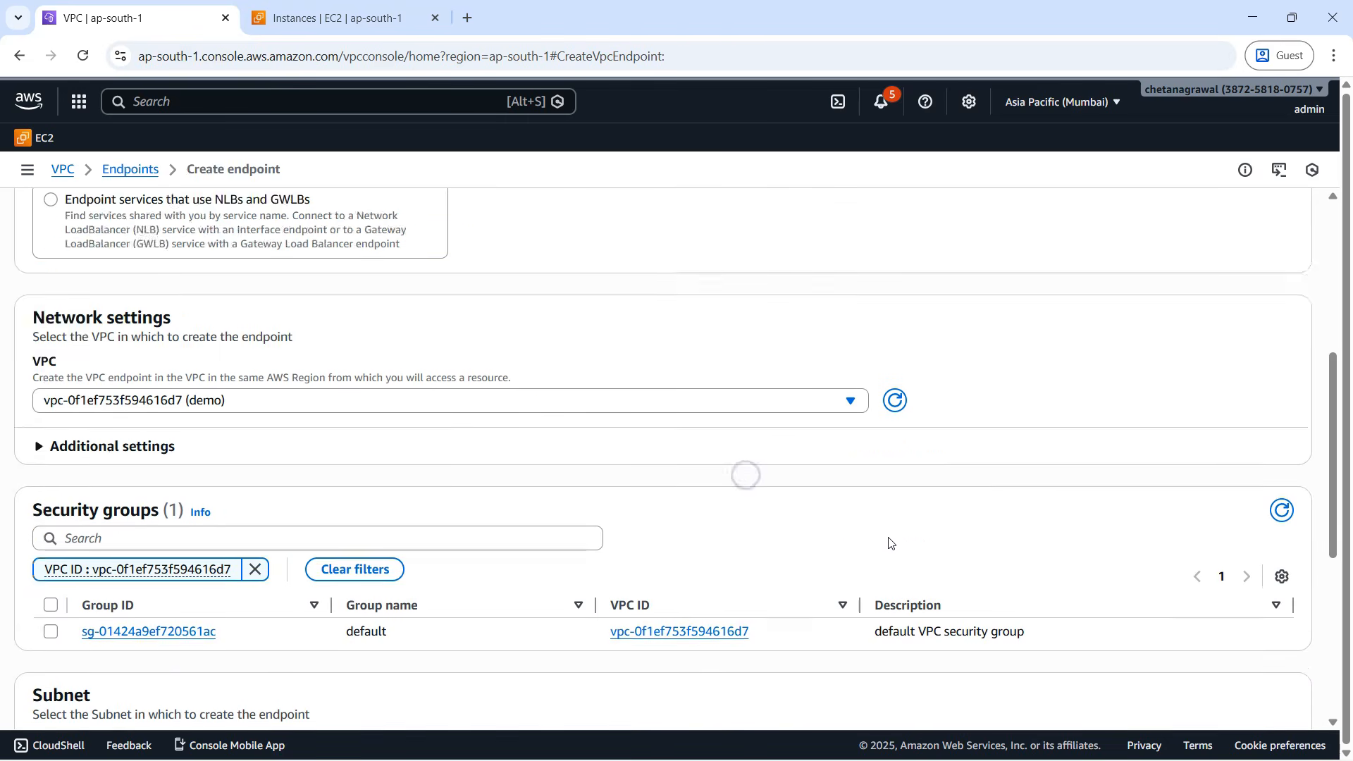
{"action": "scroll", "coordinate": [890, 543], "scroll_direction": "down", "scroll_amount": 1}
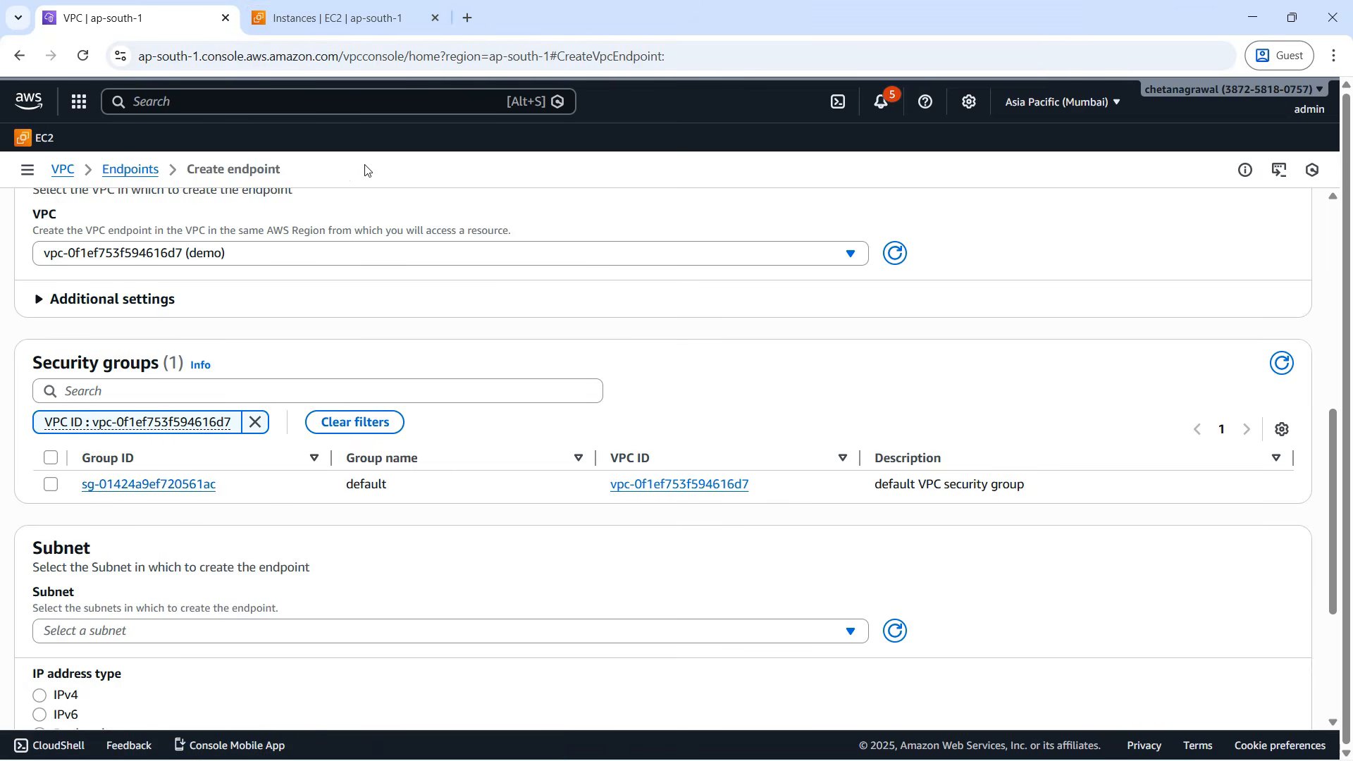
- In the EC2 console, start a new security group named ec2-instance-connect-endpoint
{"action": "left_click", "coordinate": [341, 22]}
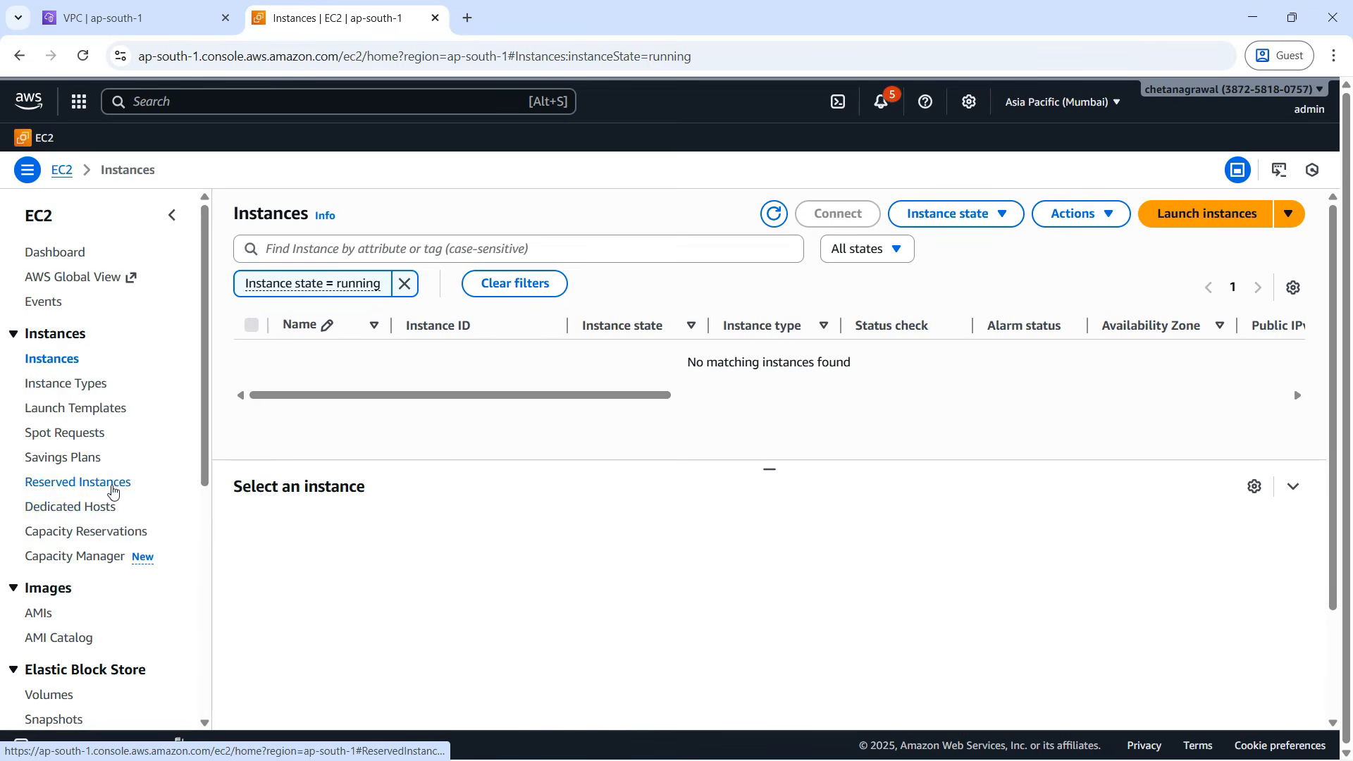
{"action": "scroll", "coordinate": [115, 485], "scroll_direction": "down", "scroll_amount": 3}
{"action": "scroll", "coordinate": [114, 485], "scroll_direction": "down", "scroll_amount": 1}
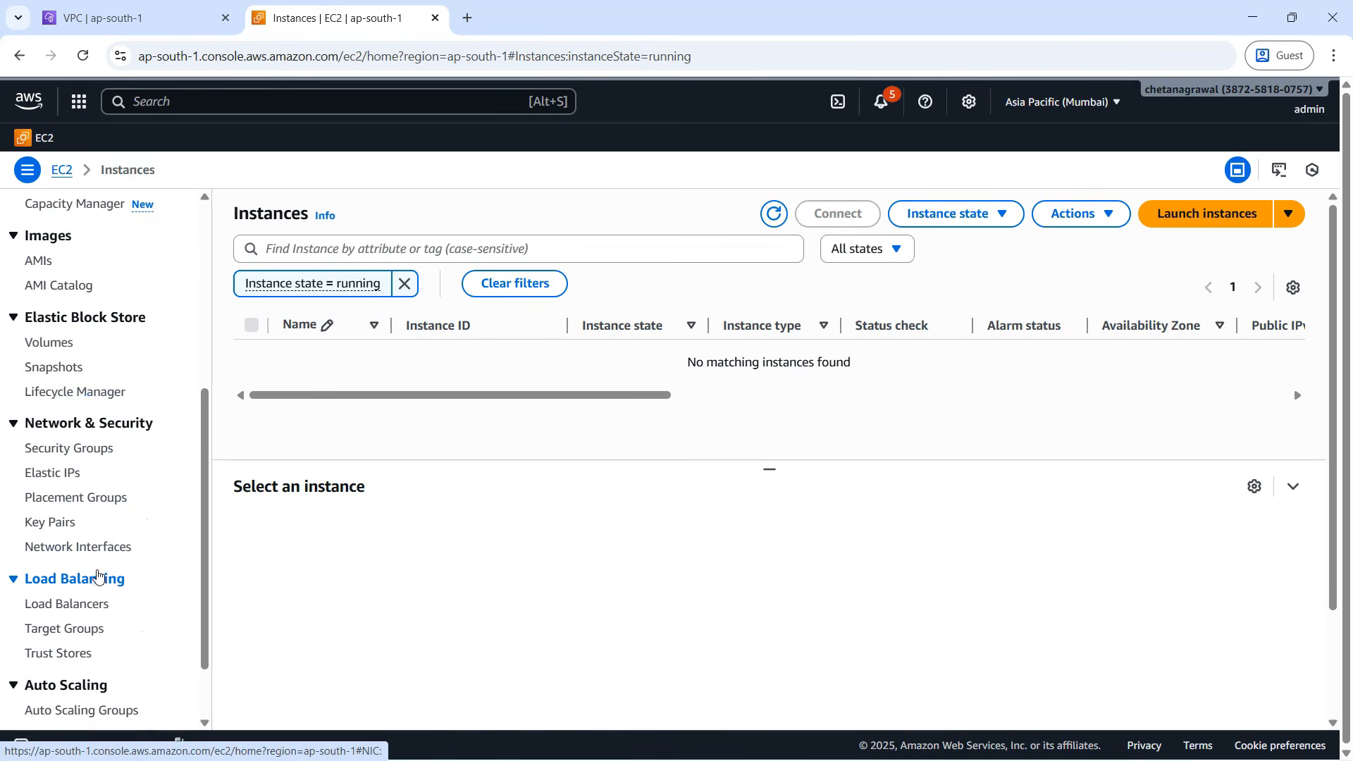
{"action": "left_click", "coordinate": [98, 452]}
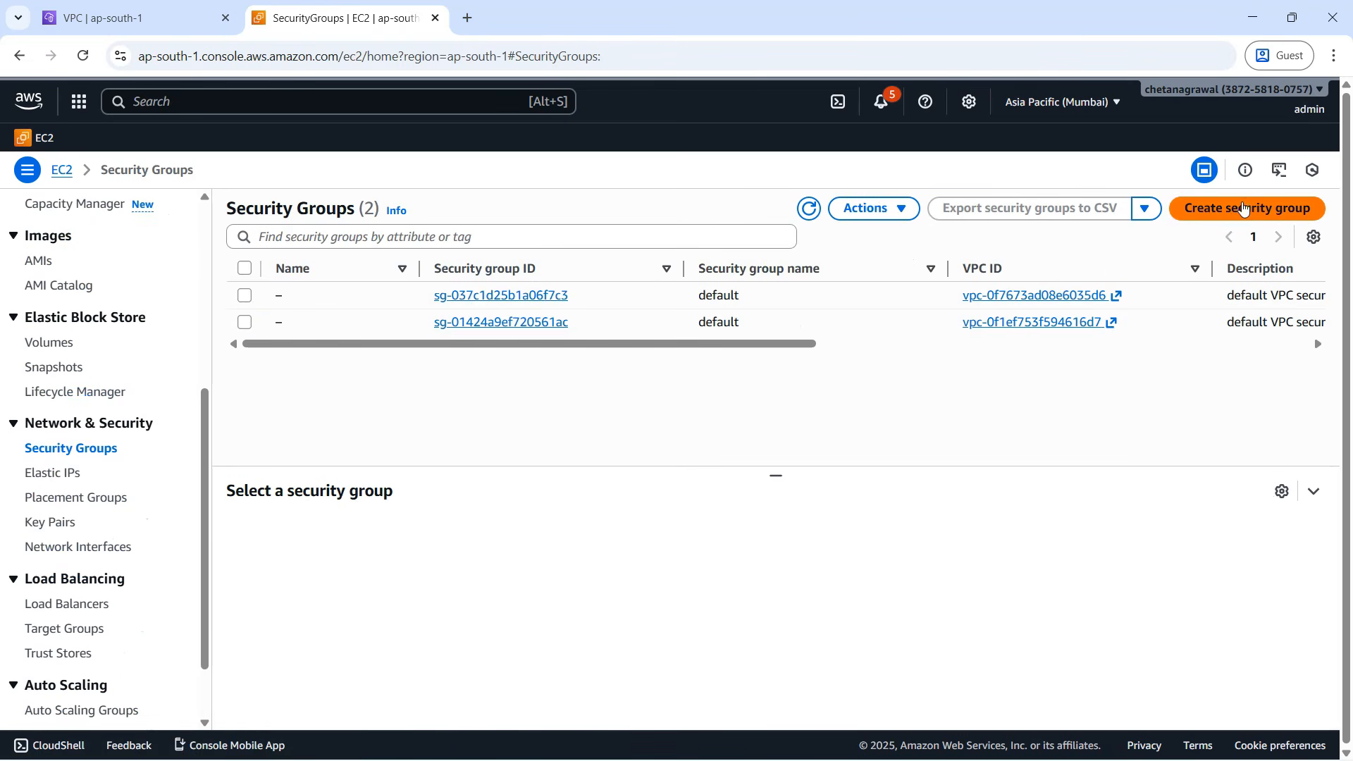
{"action": "left_click", "coordinate": [1244, 207]}
{"action": "left_click", "coordinate": [147, 328]}
{"action": "type", "text": "e"}
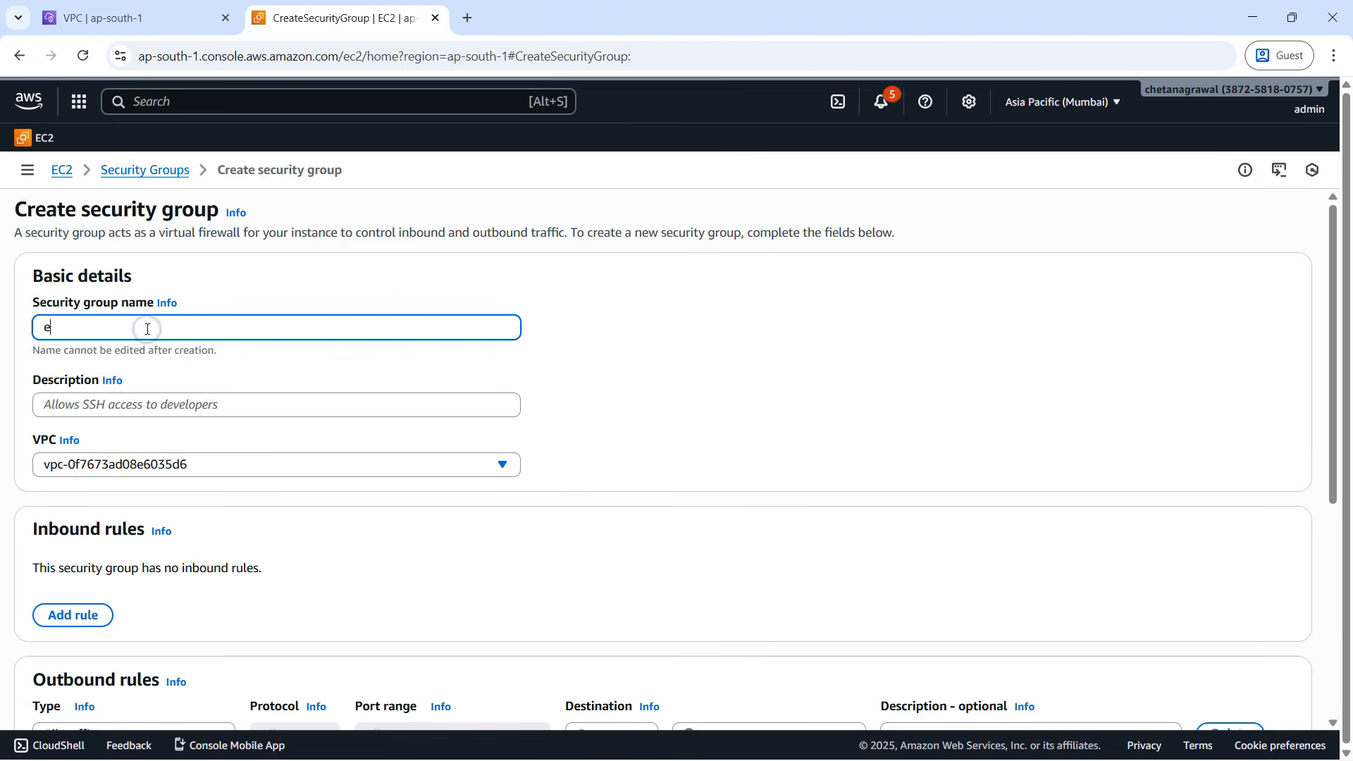
{"action": "type", "text": "c2-instance-connect-endpoint"}
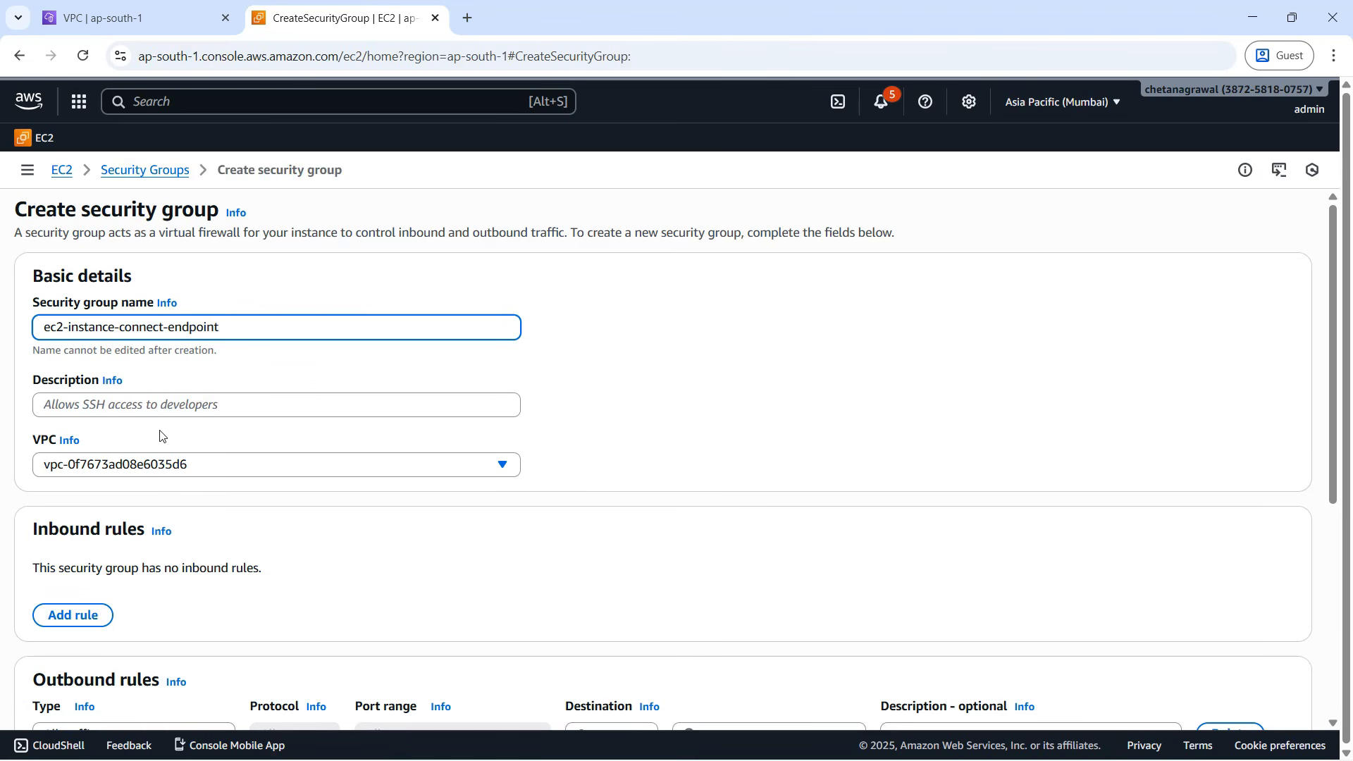
- Set the security group's description to "Allow outbound" and its VPC to demo
{"action": "left_click", "coordinate": [167, 406]}
{"action": "type", "text": "Allow outbound"}
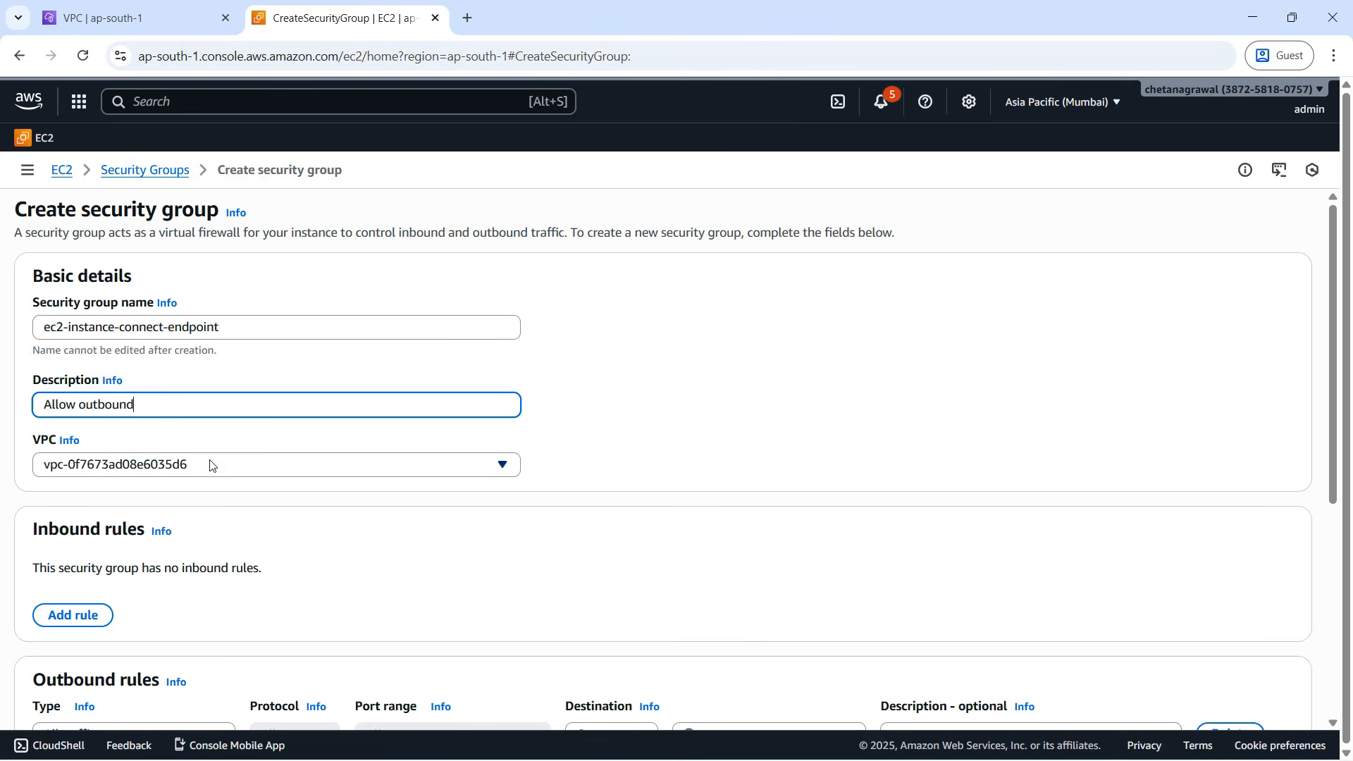
{"action": "left_click", "coordinate": [211, 465]}
{"action": "left_click", "coordinate": [212, 525]}
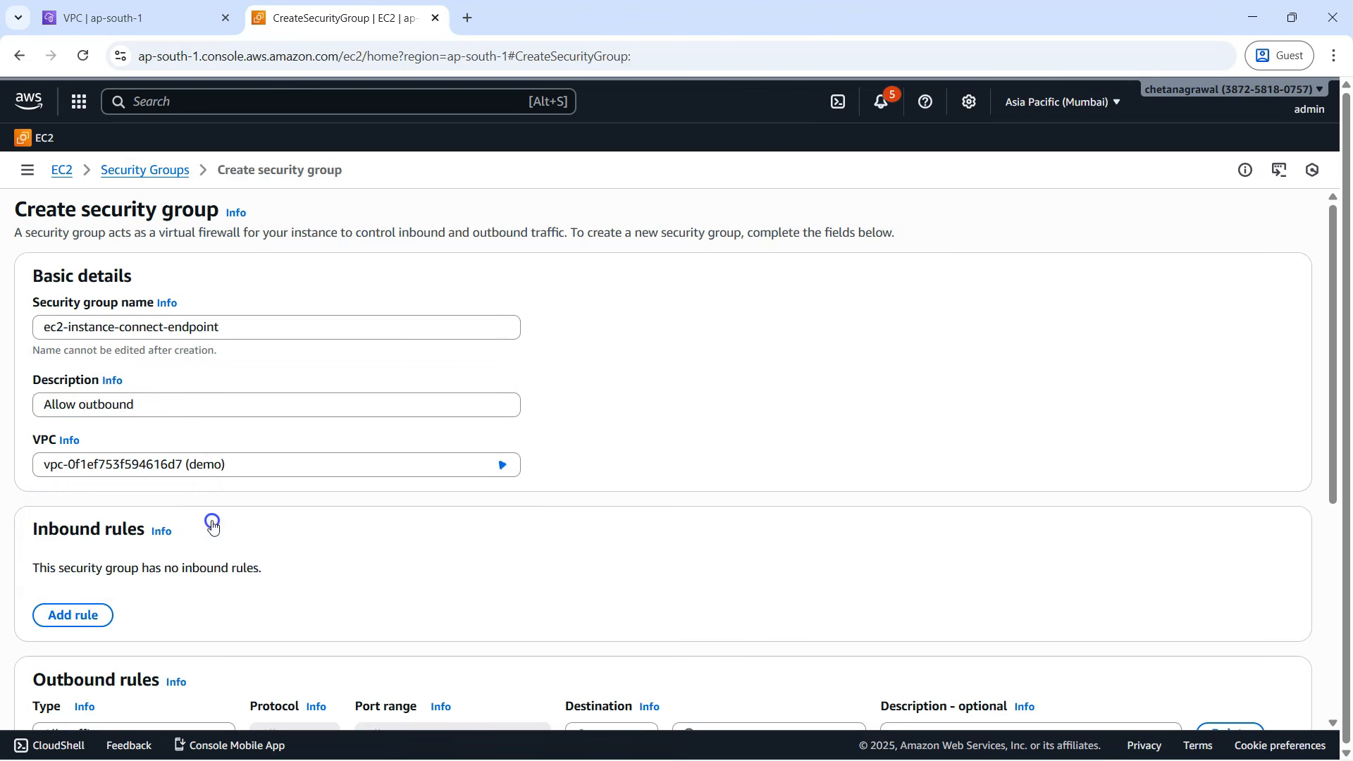
- Create the security group without inbound rules, keeping the default outbound rule for all traffic to 0.0.0.0/0
{"action": "scroll", "coordinate": [576, 519], "scroll_direction": "down", "scroll_amount": 3}
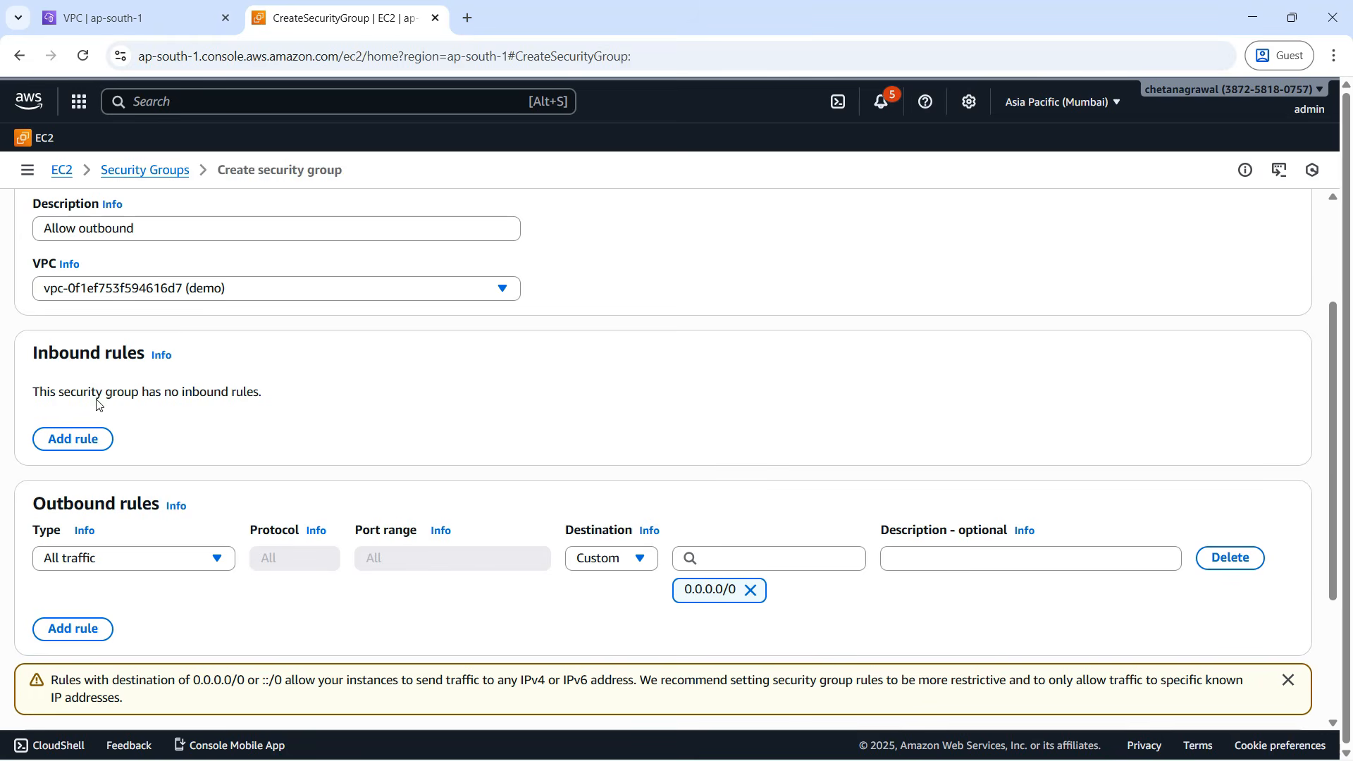
{"action": "left_click_drag", "start_coordinate": [70, 393], "coordinate": [76, 358]}
{"action": "left_click", "coordinate": [382, 407]}
{"action": "scroll", "coordinate": [386, 609], "scroll_direction": "down", "scroll_amount": 1}
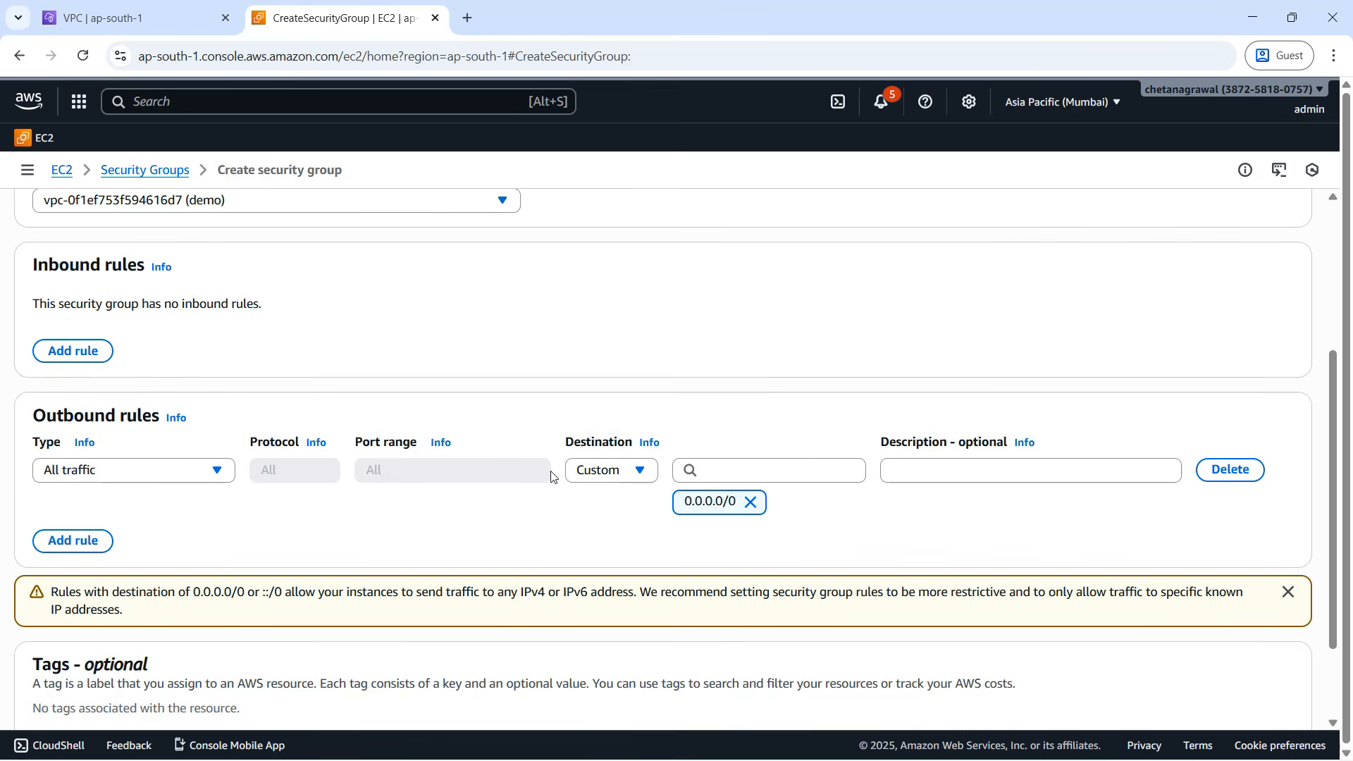
{"action": "scroll", "coordinate": [625, 525], "scroll_direction": "down", "scroll_amount": 2}
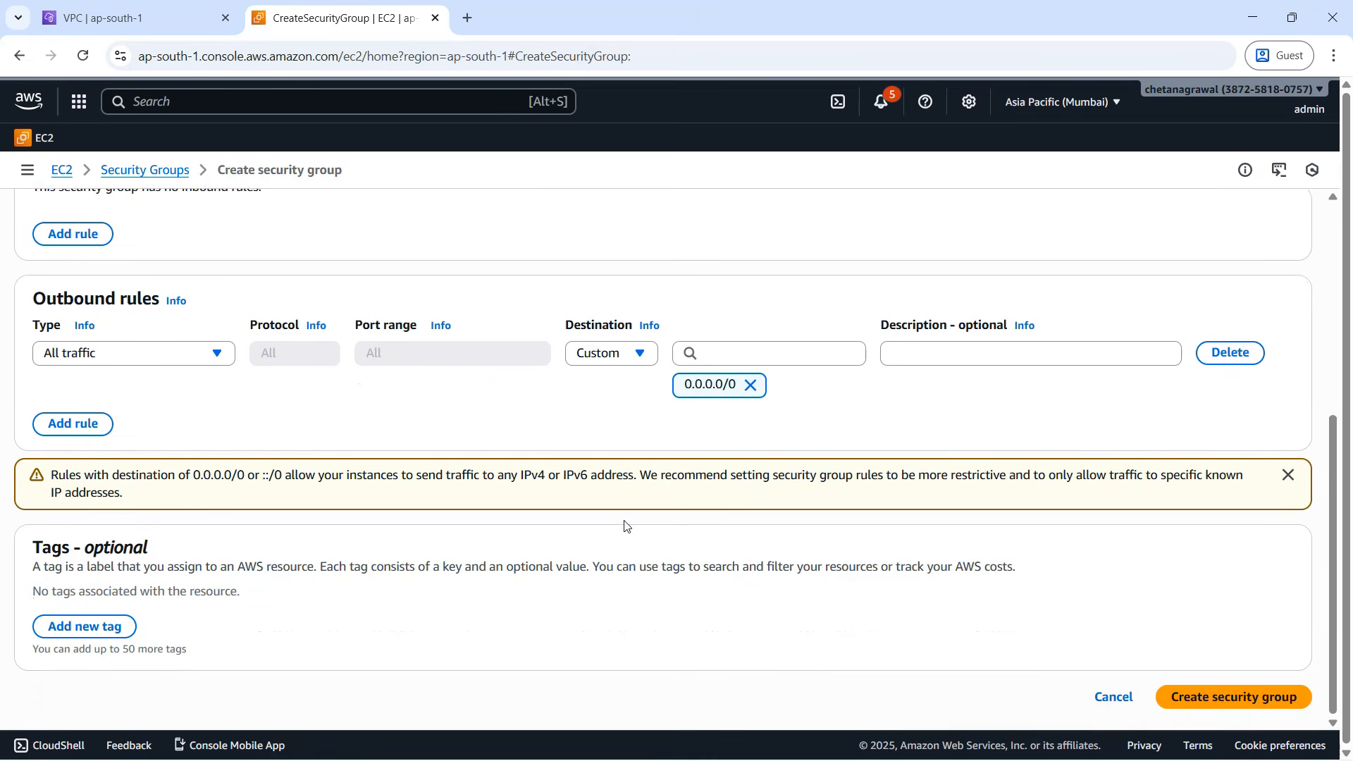
{"action": "left_click", "coordinate": [1205, 698]}
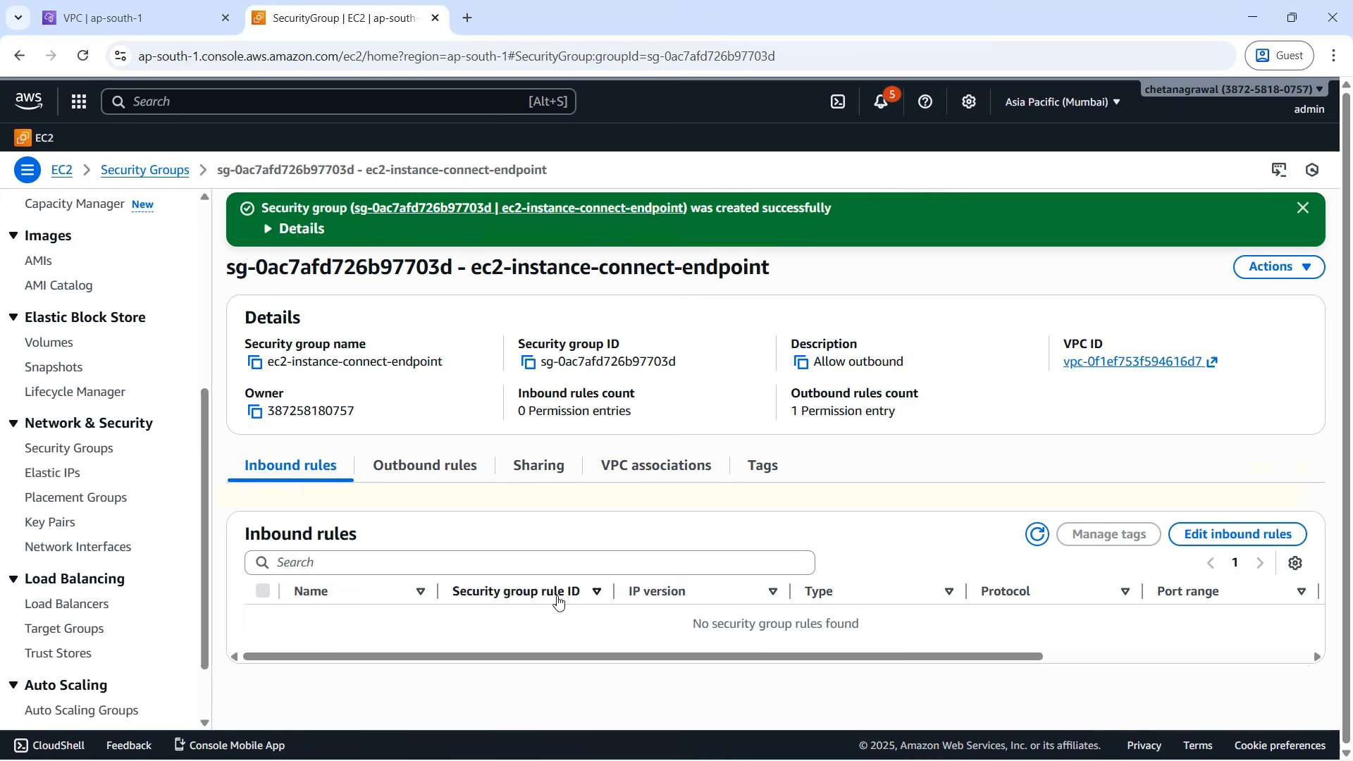
- Return to the endpoint form in the VPC console, refresh its security groups and select ec2-instance-connect-endpoint
{"action": "left_click", "coordinate": [155, 18]}
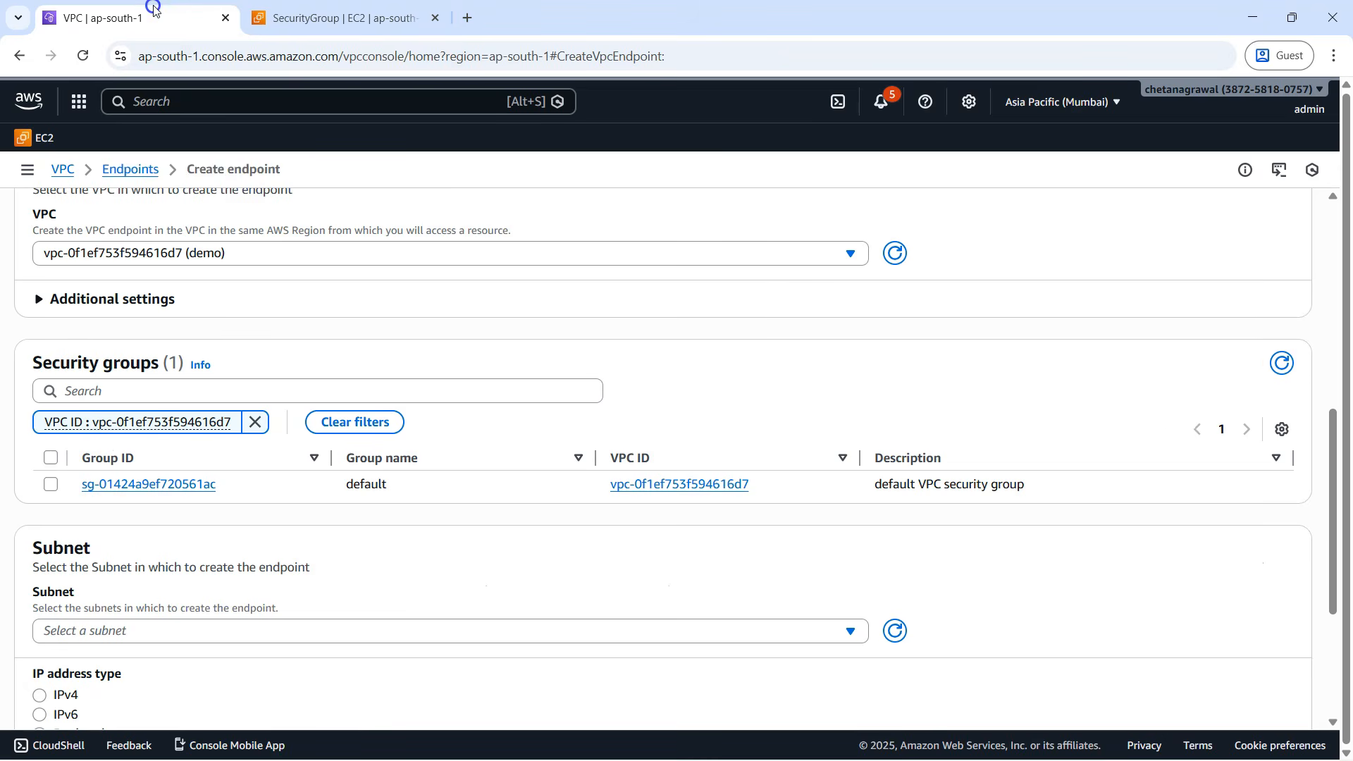
{"action": "left_click", "coordinate": [1281, 363]}
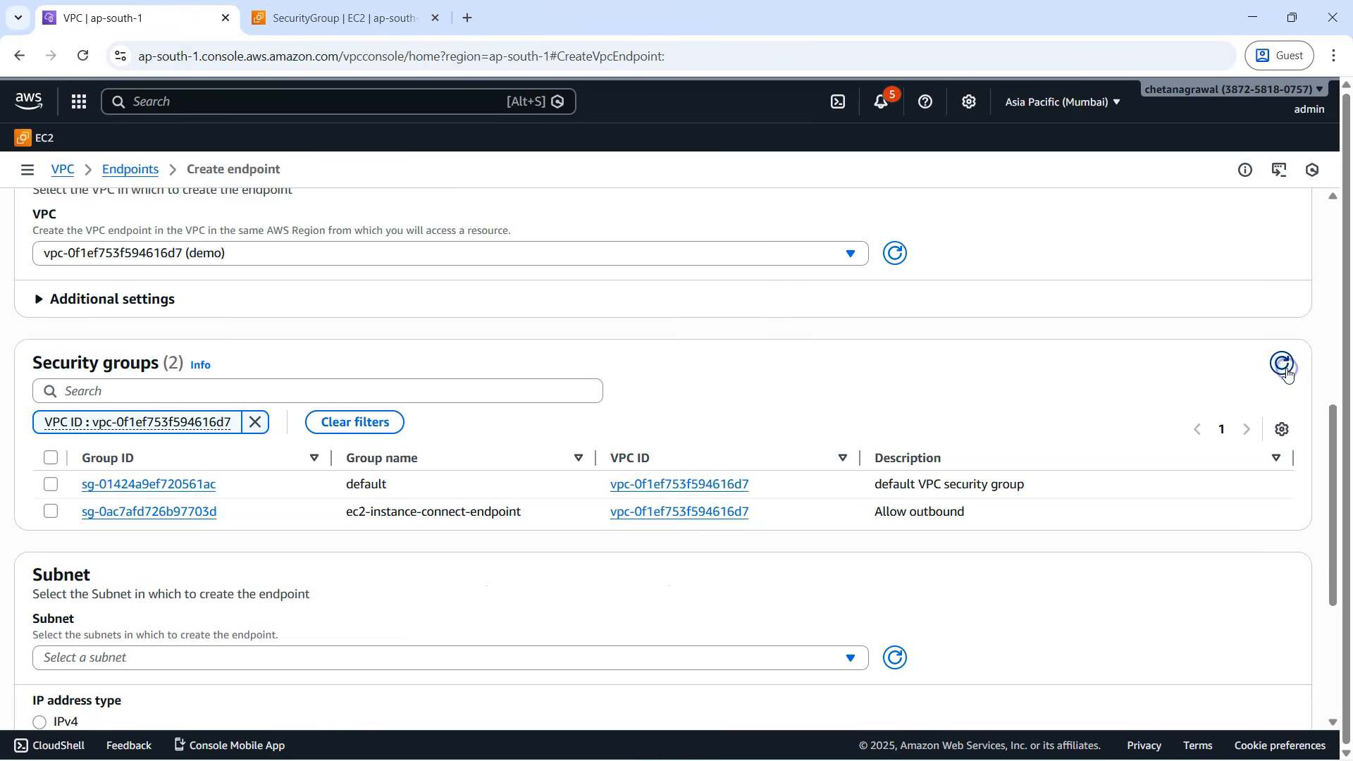
{"action": "left_click", "coordinate": [50, 512]}
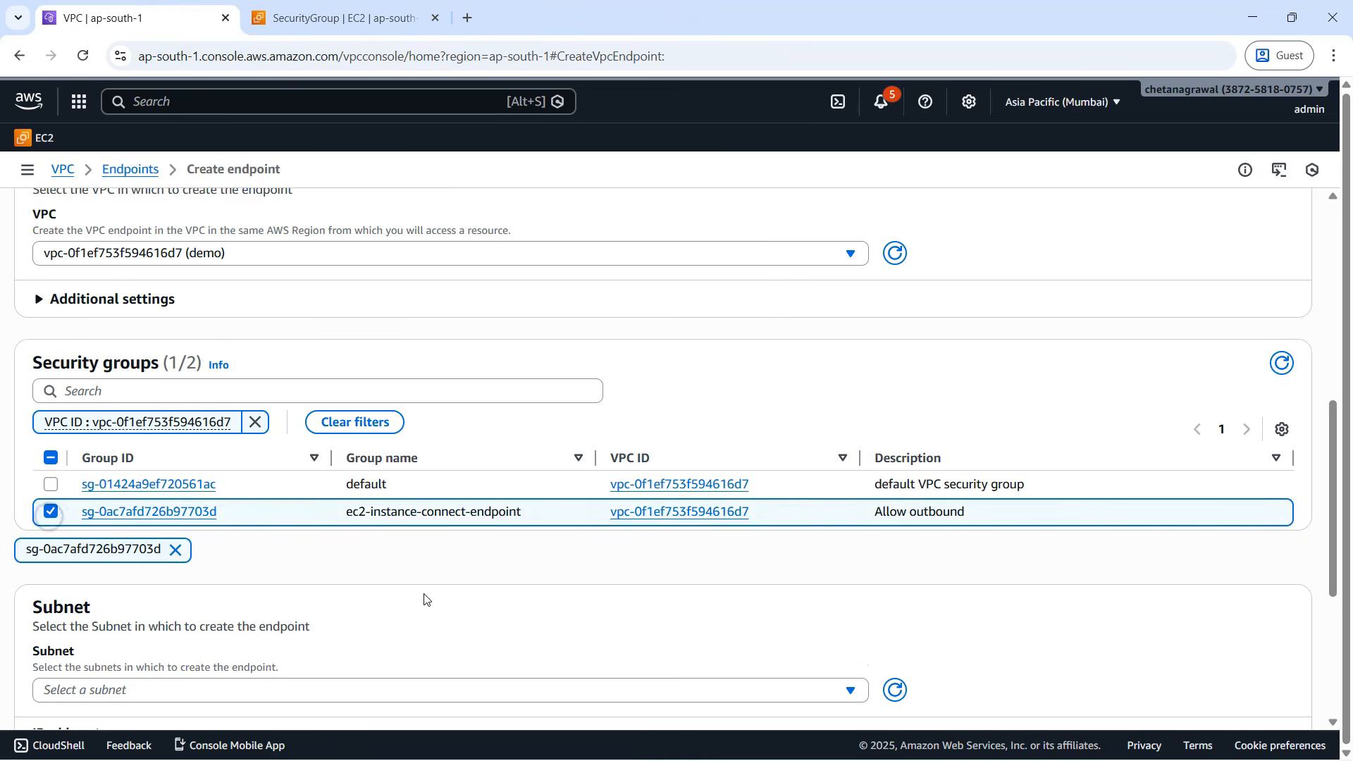
- Set the endpoint's subnet to ec2-endpoint-private
{"action": "scroll", "coordinate": [459, 623], "scroll_direction": "down", "scroll_amount": 3}
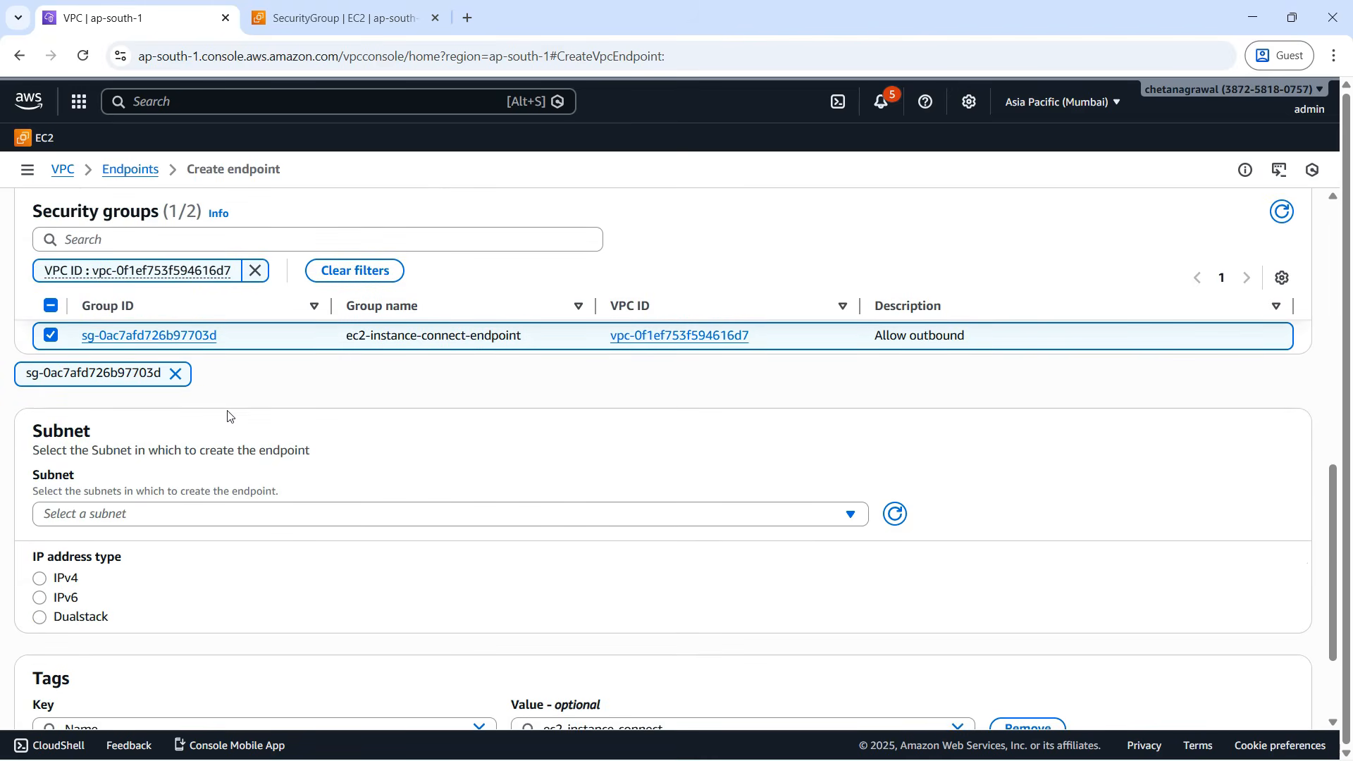
{"action": "scroll", "coordinate": [344, 468], "scroll_direction": "down", "scroll_amount": 1}
{"action": "left_click", "coordinate": [303, 428]}
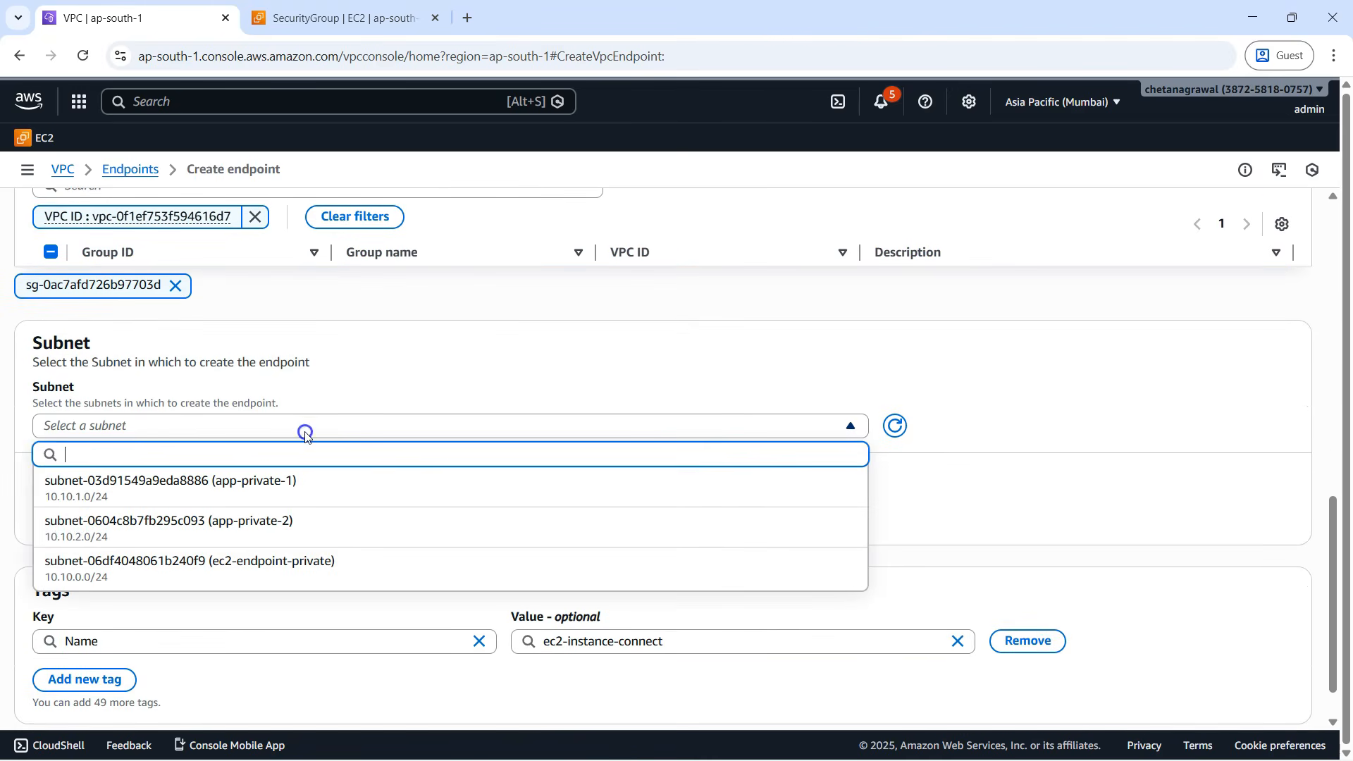
{"action": "left_click", "coordinate": [323, 613]}
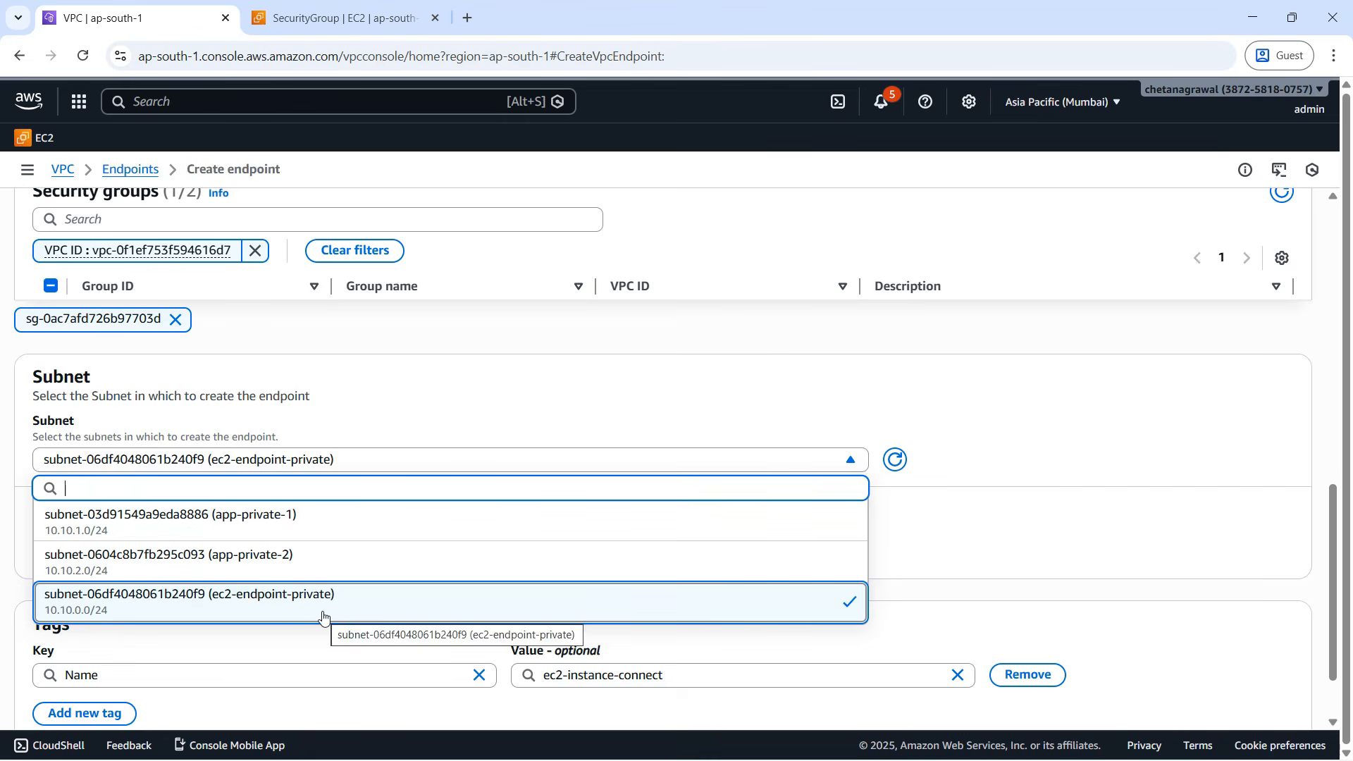
- Create the ec2-instance-connect endpoint with the IPv4 address type and dismiss the notification
{"action": "scroll", "coordinate": [341, 522], "scroll_direction": "down", "scroll_amount": 1}
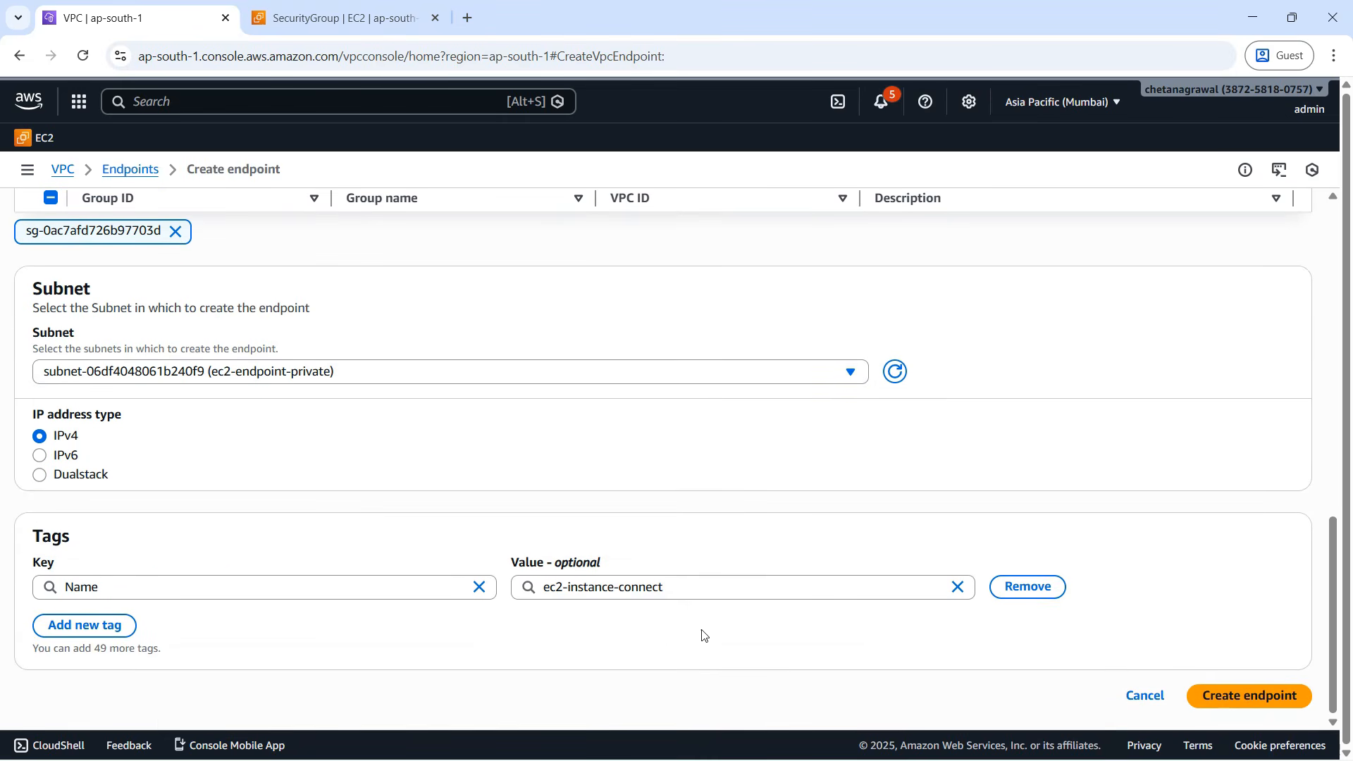
{"action": "left_click", "coordinate": [1218, 694]}
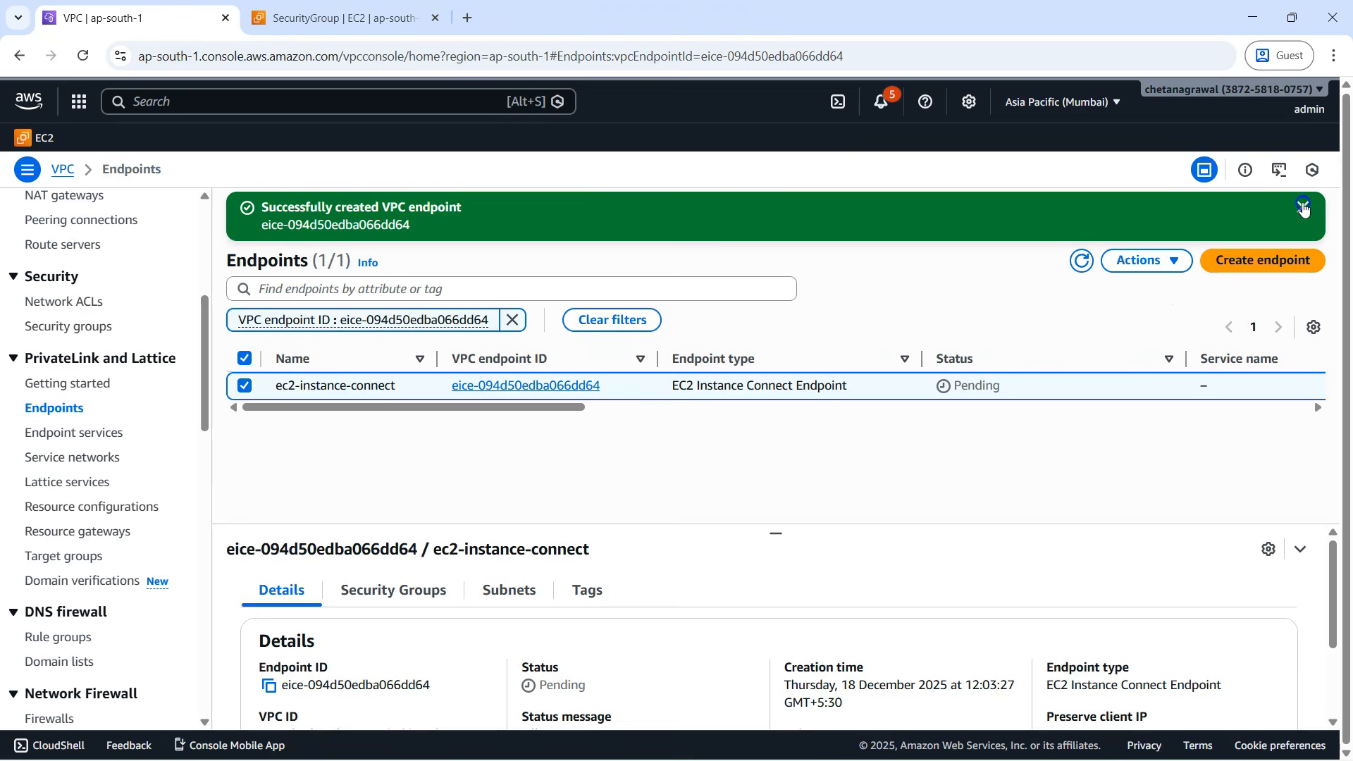
{"action": "left_click", "coordinate": [1303, 207]}
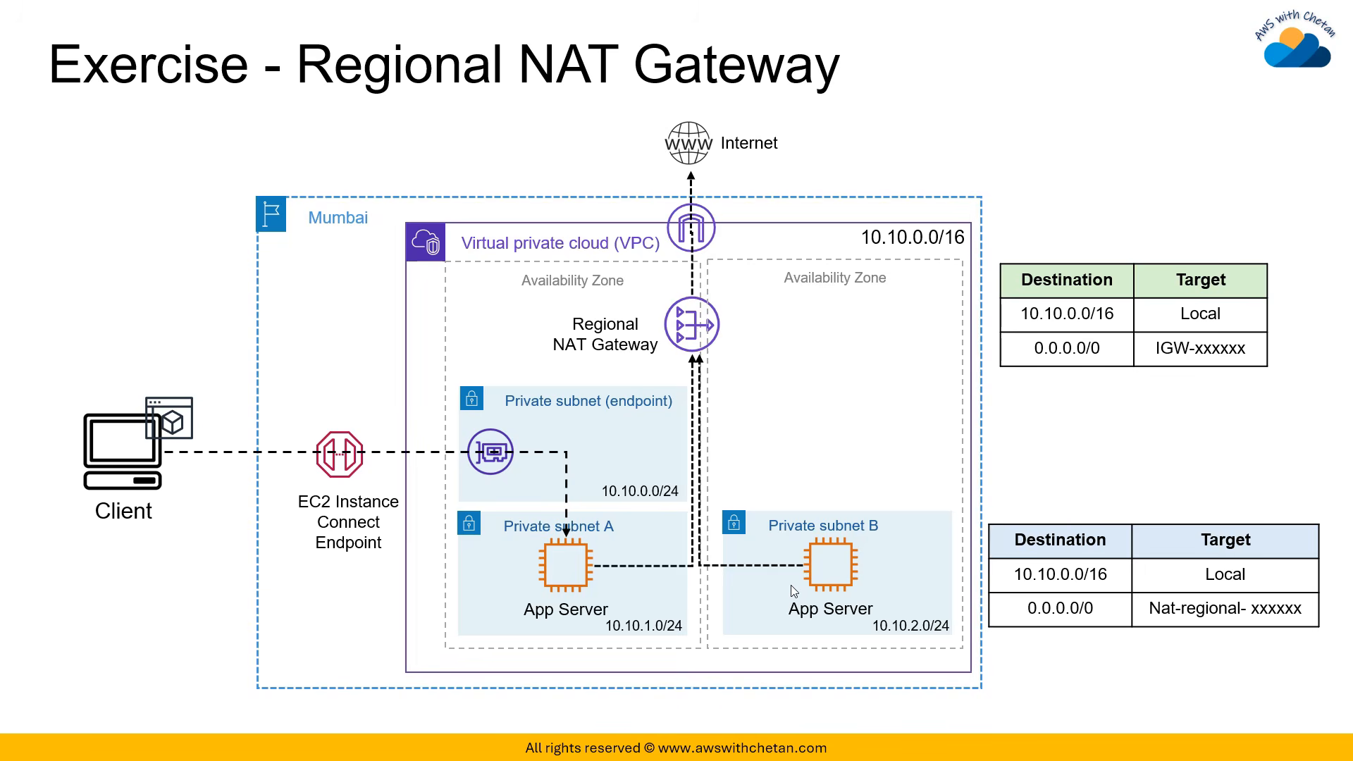
- Return to the EC2 console, start launching an instance from the Instances page and name it App1
{"action": "key", "text": "alt+Tab"}
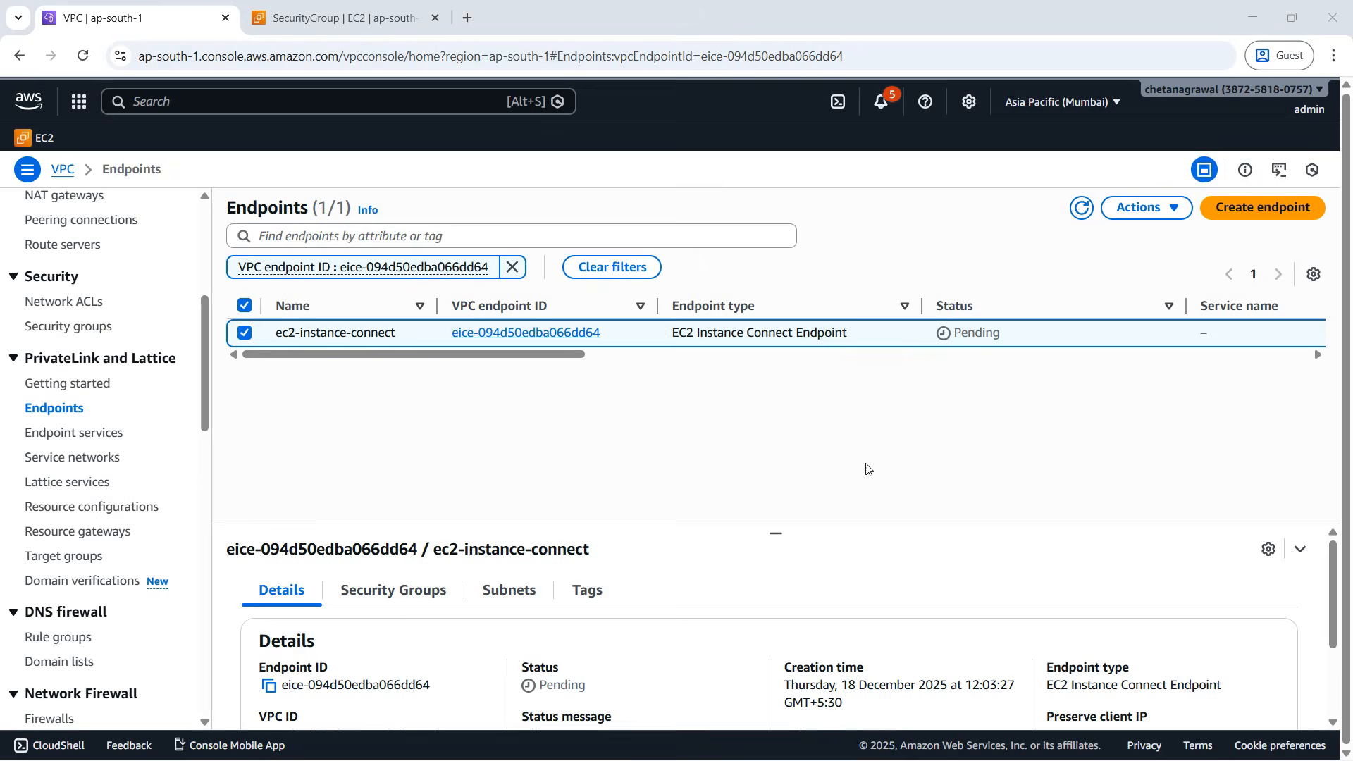
{"action": "left_click", "coordinate": [329, 21]}
{"action": "scroll", "coordinate": [116, 412], "scroll_direction": "up", "scroll_amount": 10}
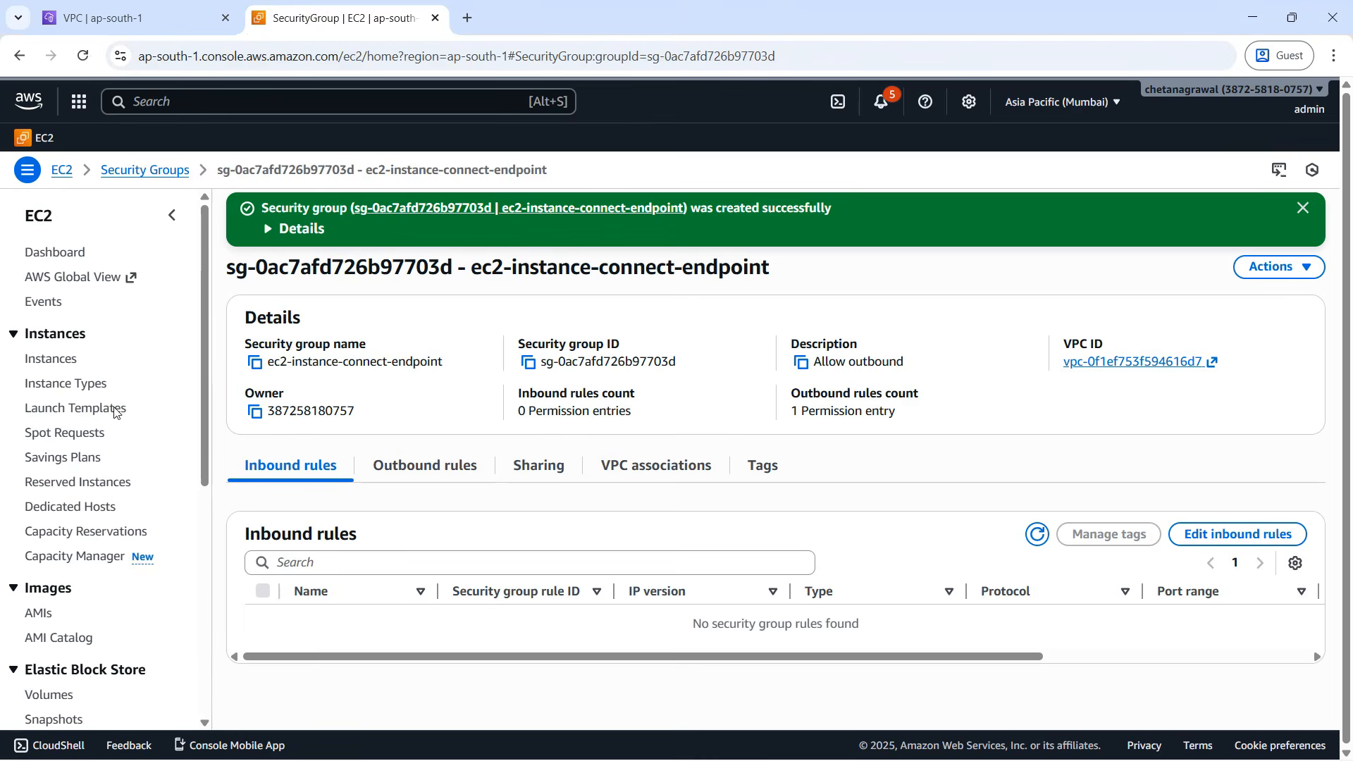
{"action": "left_click", "coordinate": [54, 361]}
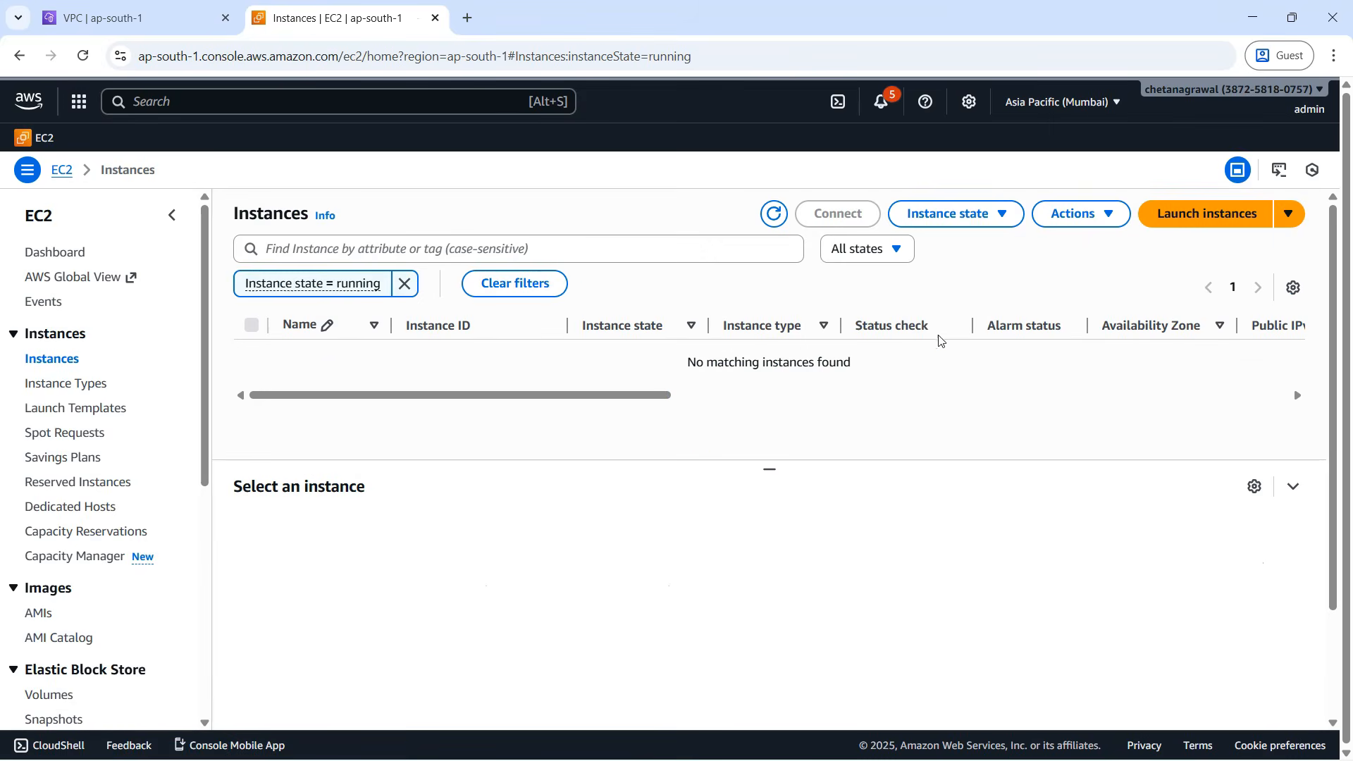
{"action": "left_click", "coordinate": [1172, 214]}
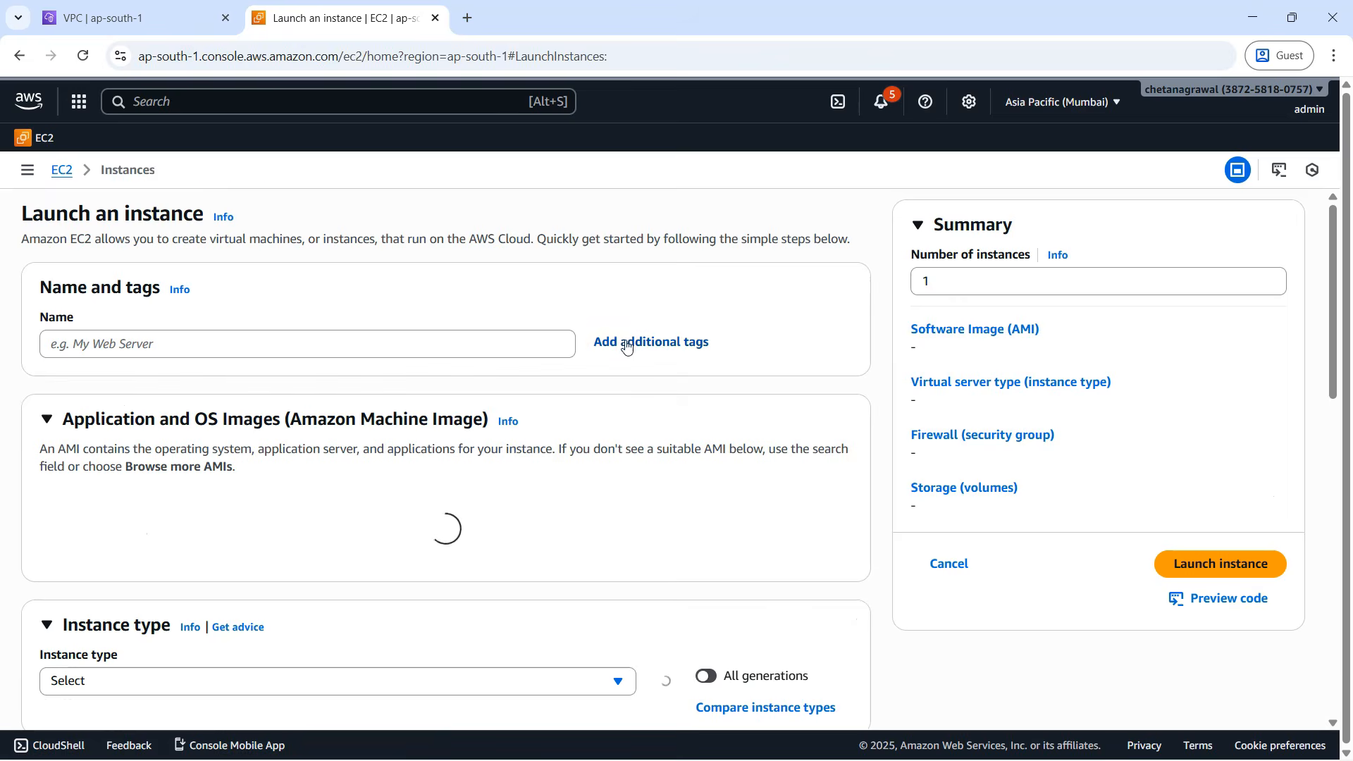
{"action": "left_click", "coordinate": [216, 351]}
{"action": "type", "text": "App1"}
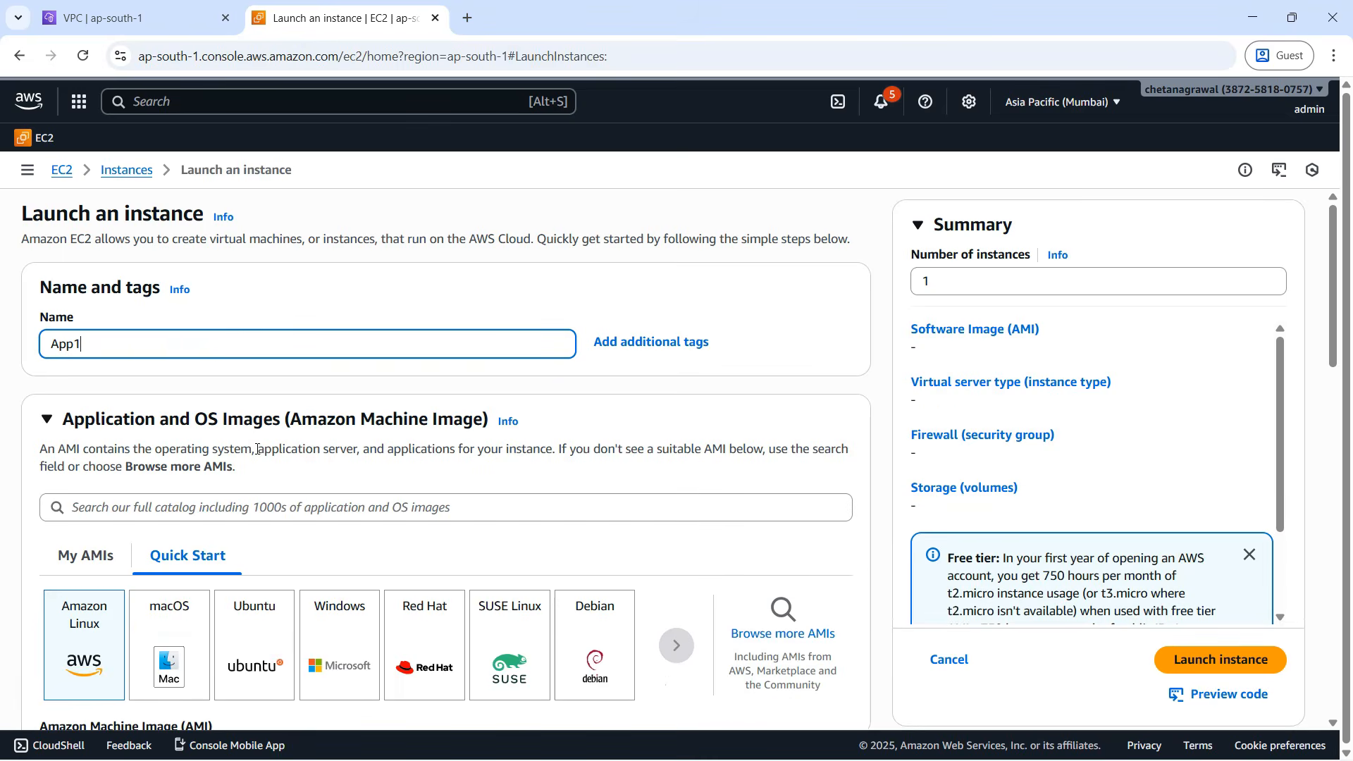
- Keep the Amazon Linux 2023 image and t3.micro type for App1, and select the mumbai key pair
{"action": "scroll", "coordinate": [257, 451], "scroll_direction": "down", "scroll_amount": 6}
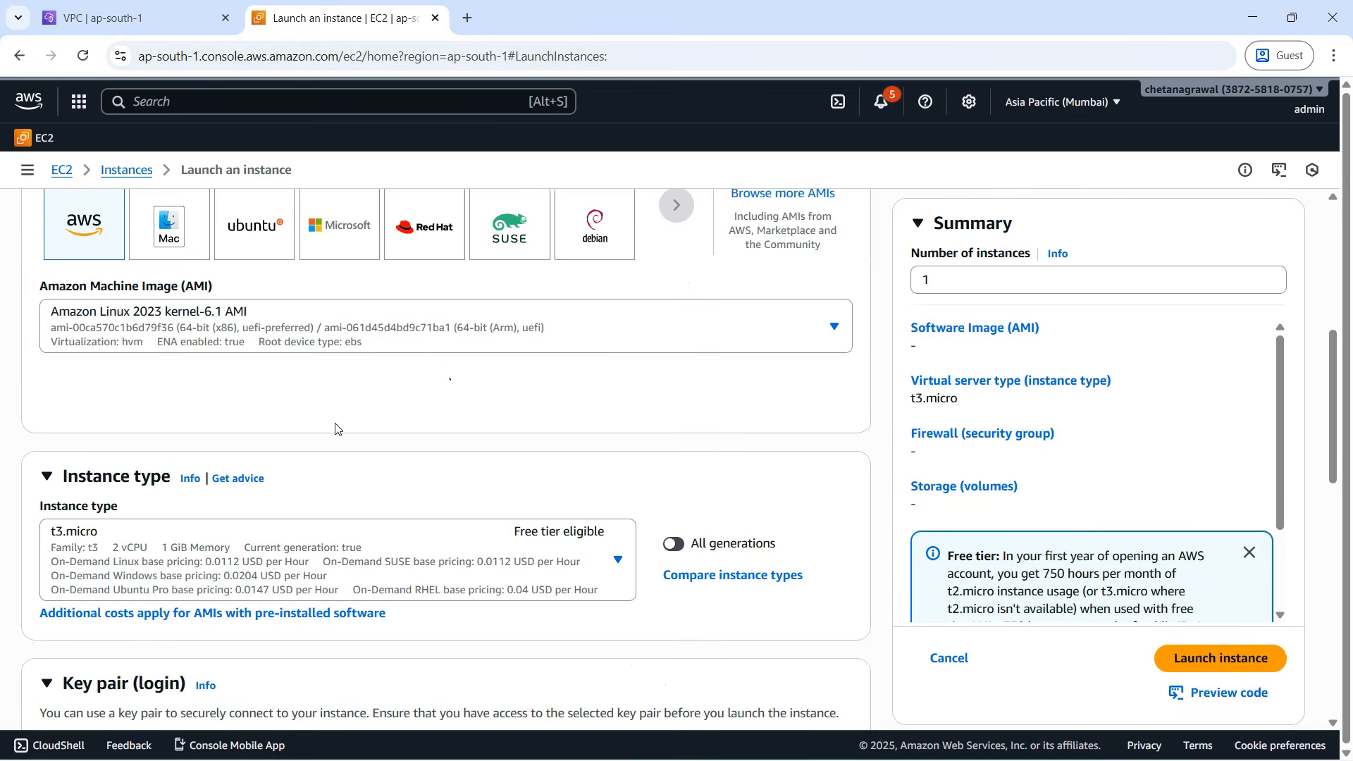
{"action": "scroll", "coordinate": [422, 493], "scroll_direction": "down", "scroll_amount": 3}
{"action": "scroll", "coordinate": [423, 511], "scroll_direction": "down", "scroll_amount": 2}
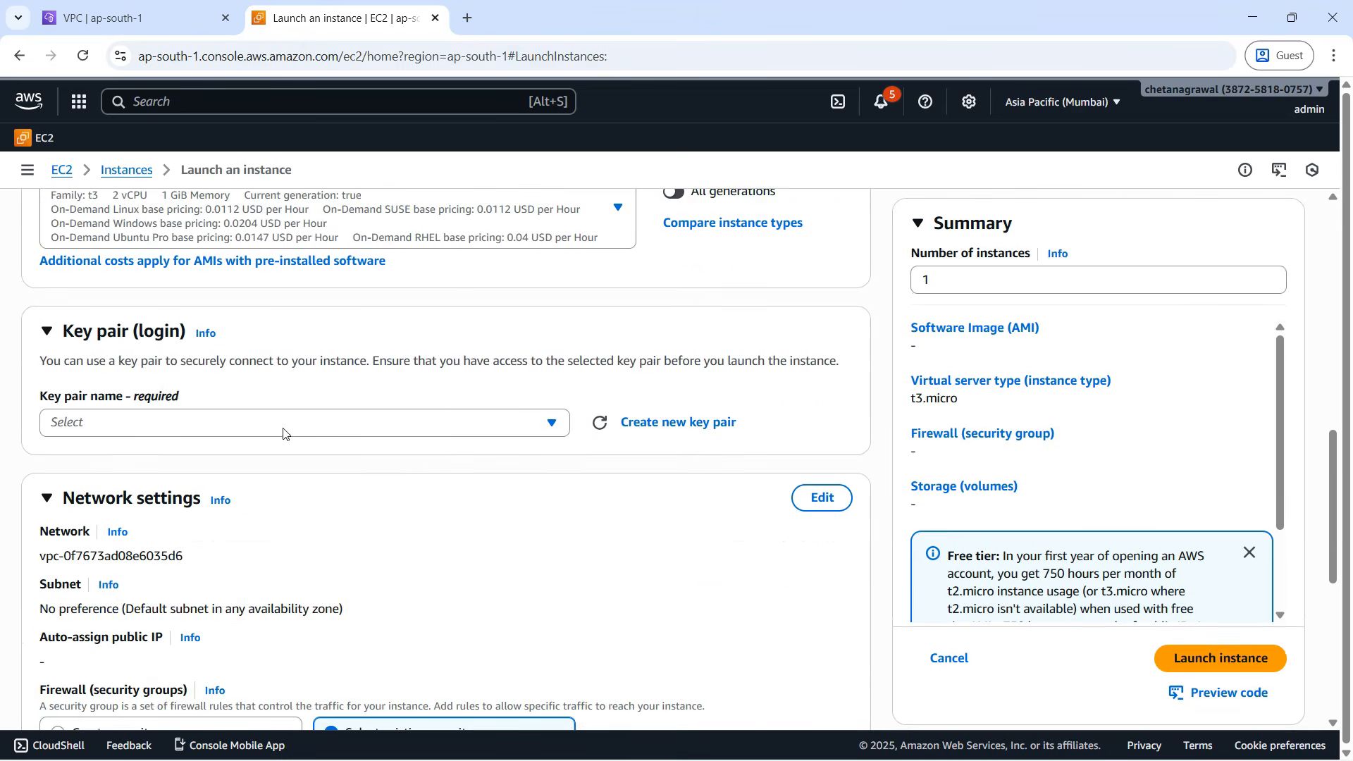
{"action": "left_click", "coordinate": [267, 564]}
{"action": "left_click", "coordinate": [210, 653]}
{"action": "scroll", "coordinate": [426, 525], "scroll_direction": "down", "scroll_amount": 3}
{"action": "scroll", "coordinate": [389, 451], "scroll_direction": "down", "scroll_amount": 1}
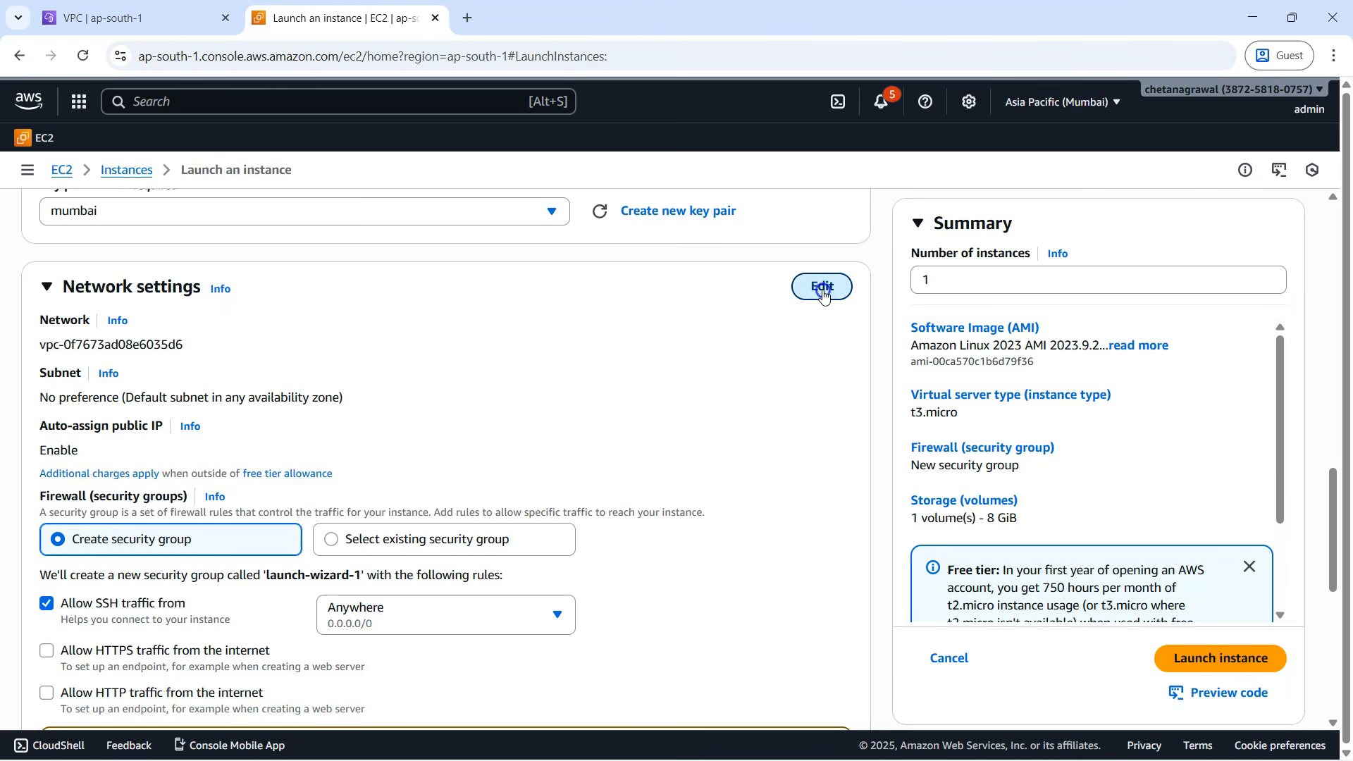
- Edit App1's network settings to use the demo VPC and the app-private-1 subnet
{"action": "left_click", "coordinate": [823, 295]}
{"action": "left_click", "coordinate": [318, 372]}
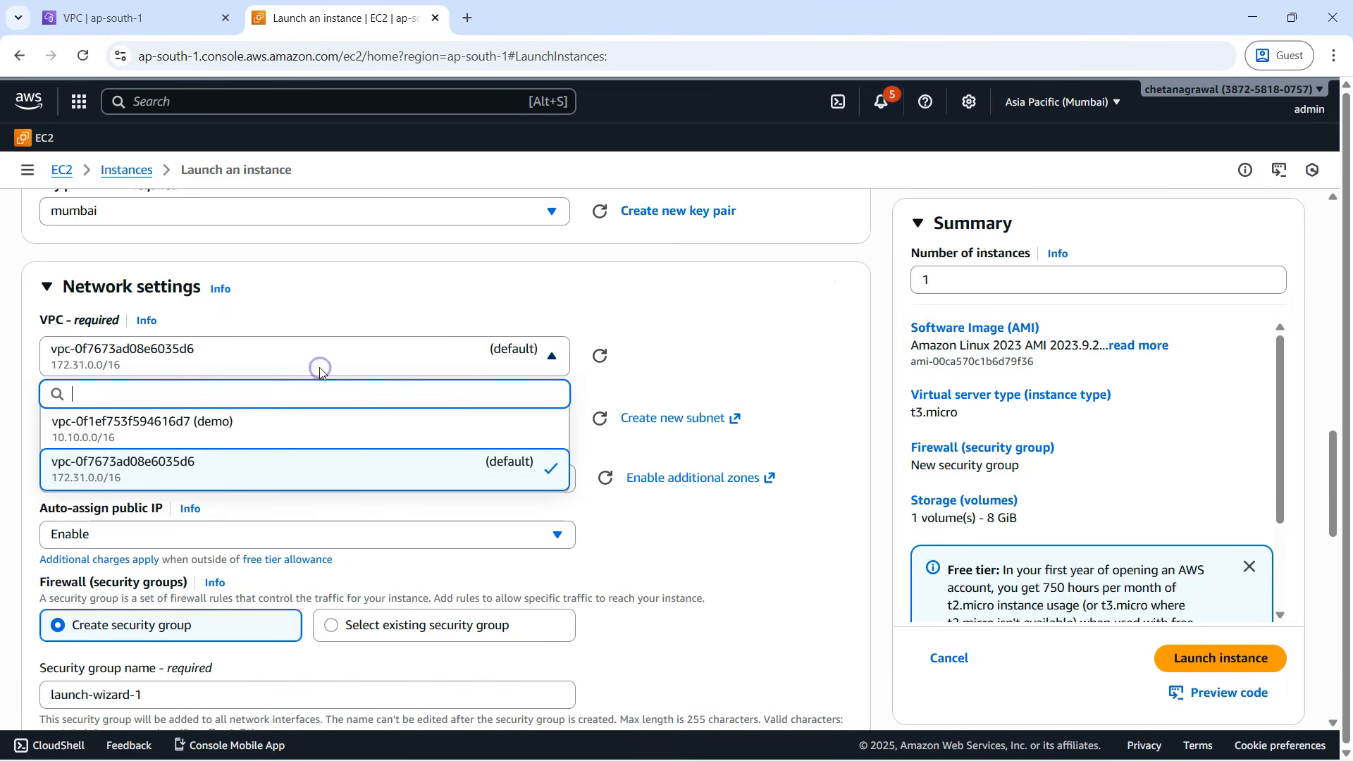
{"action": "left_click", "coordinate": [283, 437]}
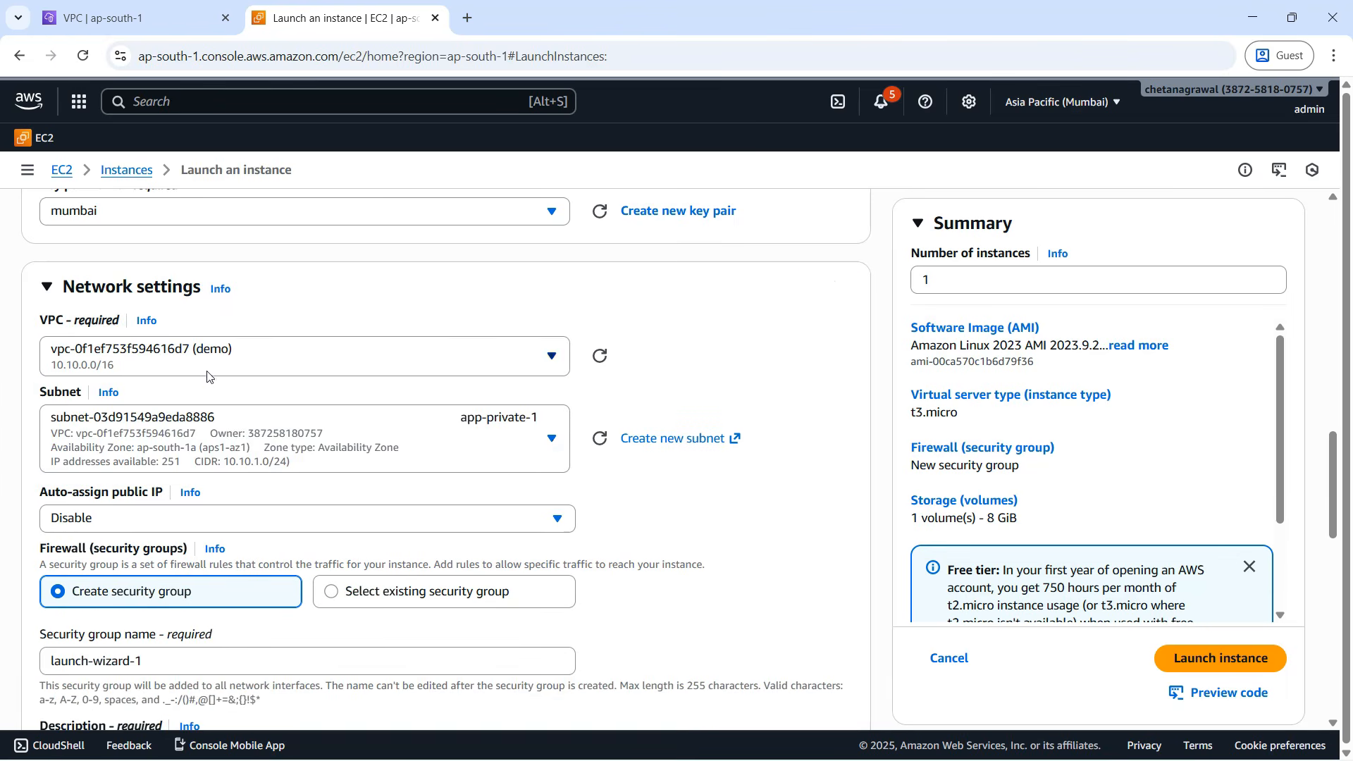
{"action": "left_click", "coordinate": [537, 446]}
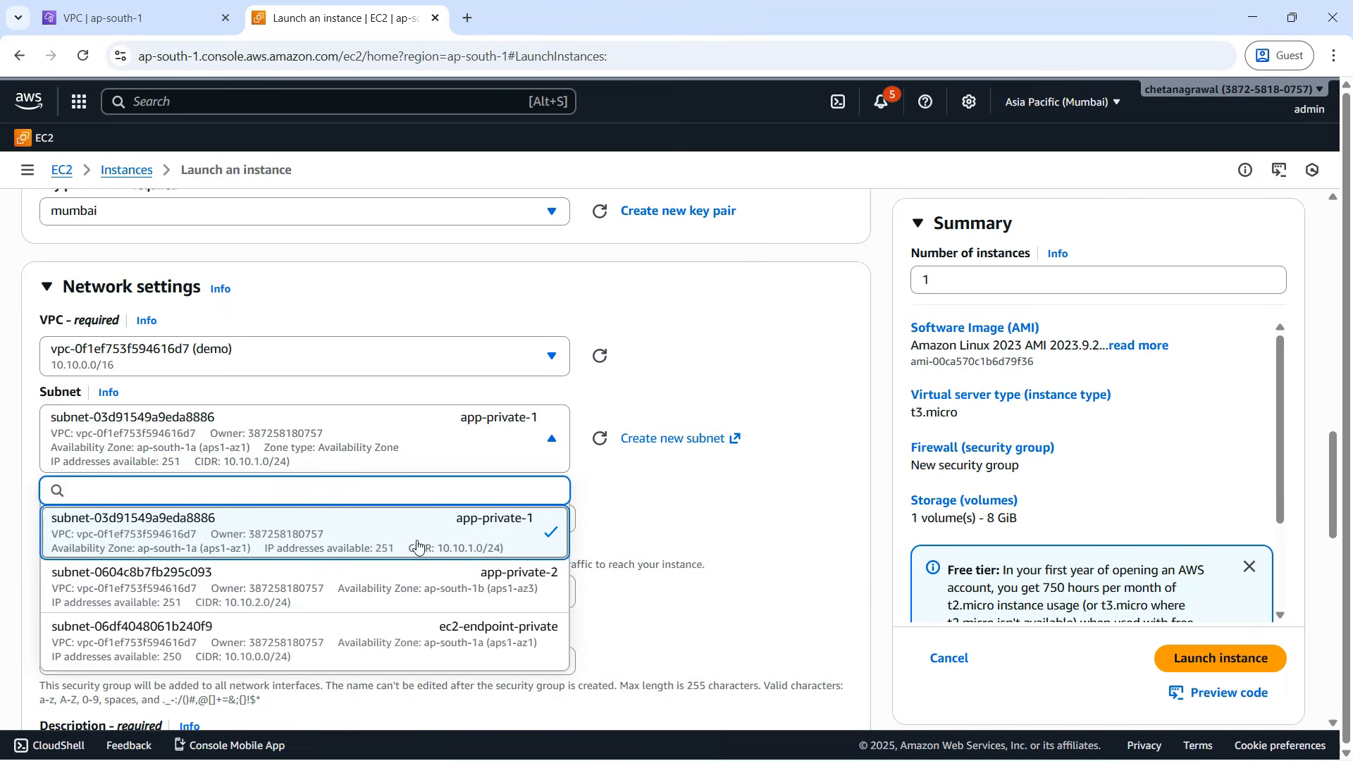
{"action": "left_click", "coordinate": [491, 521]}
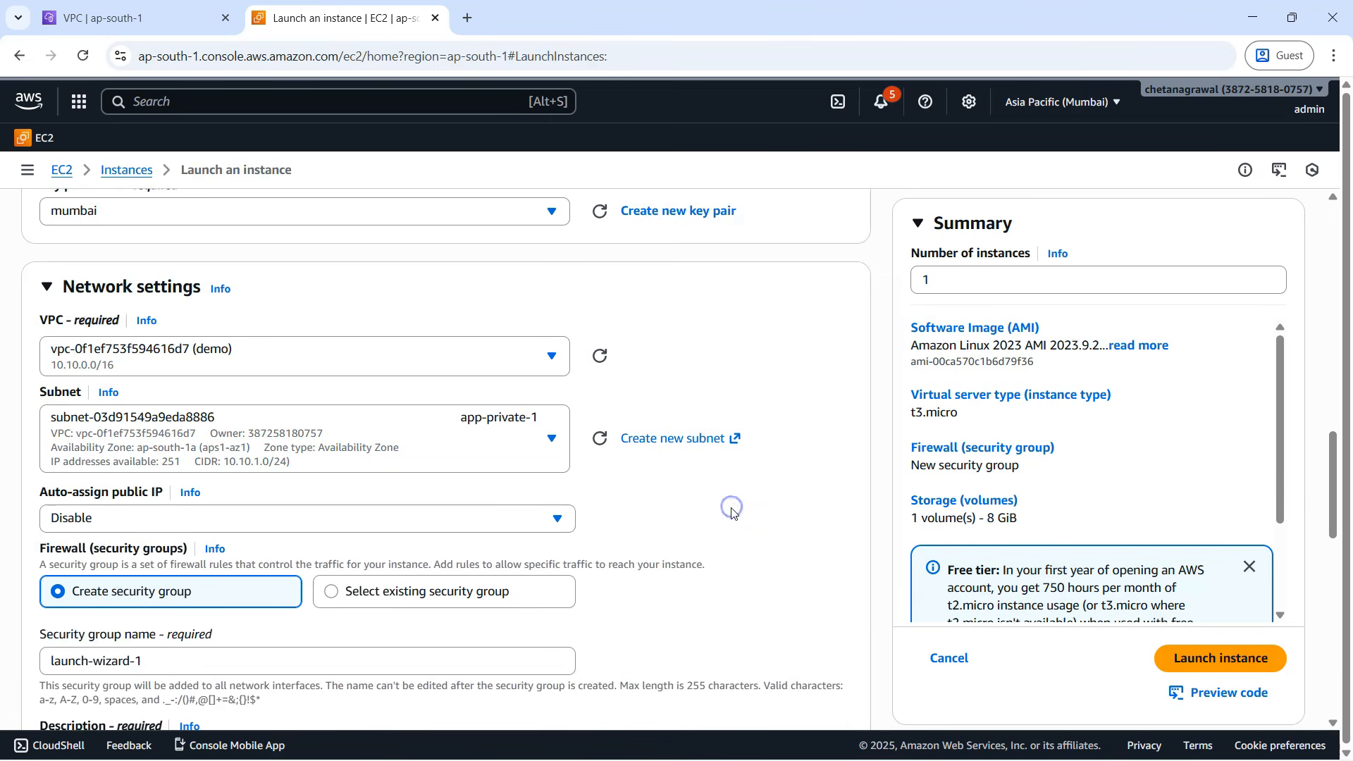
- Keep public IP auto-assignment disabled and name App1's new security group app-sg
{"action": "scroll", "coordinate": [218, 467], "scroll_direction": "down", "scroll_amount": 3}
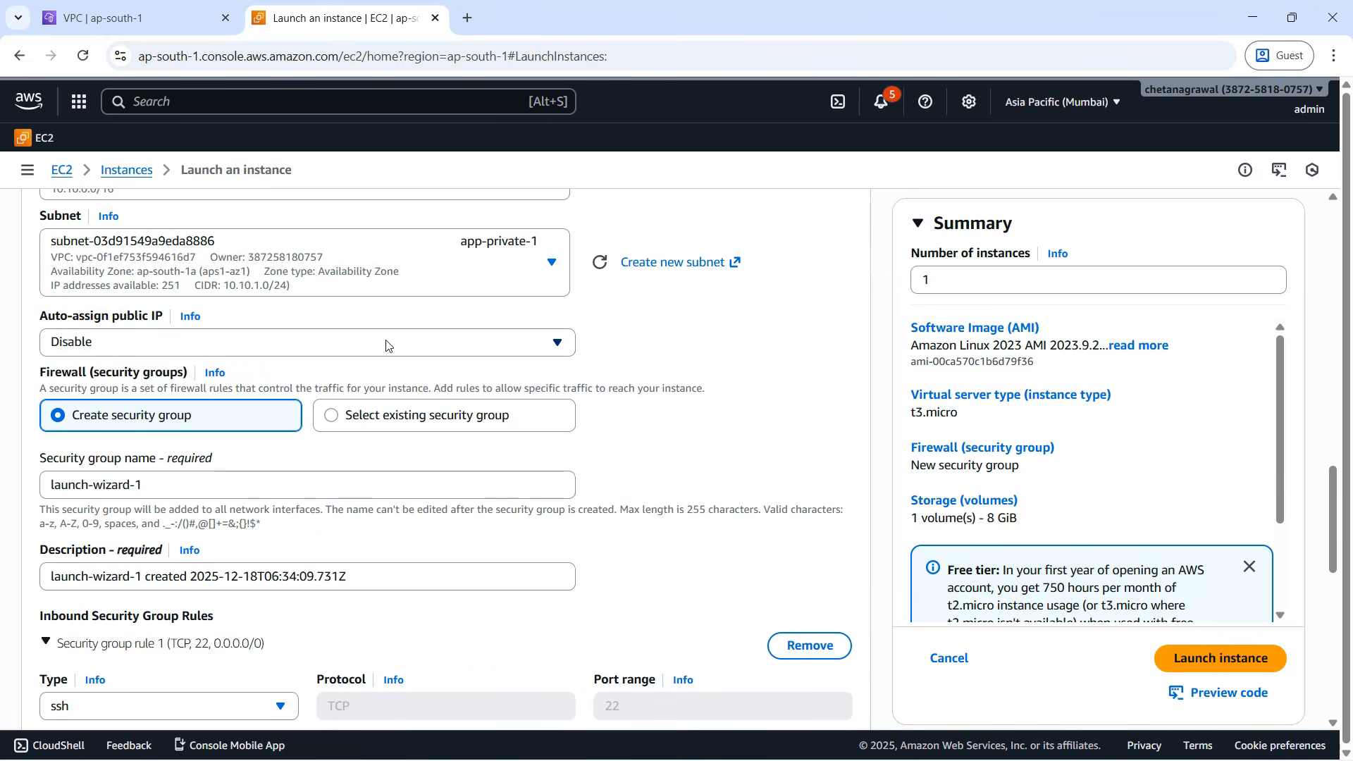
{"action": "scroll", "coordinate": [189, 451], "scroll_direction": "down", "scroll_amount": 1}
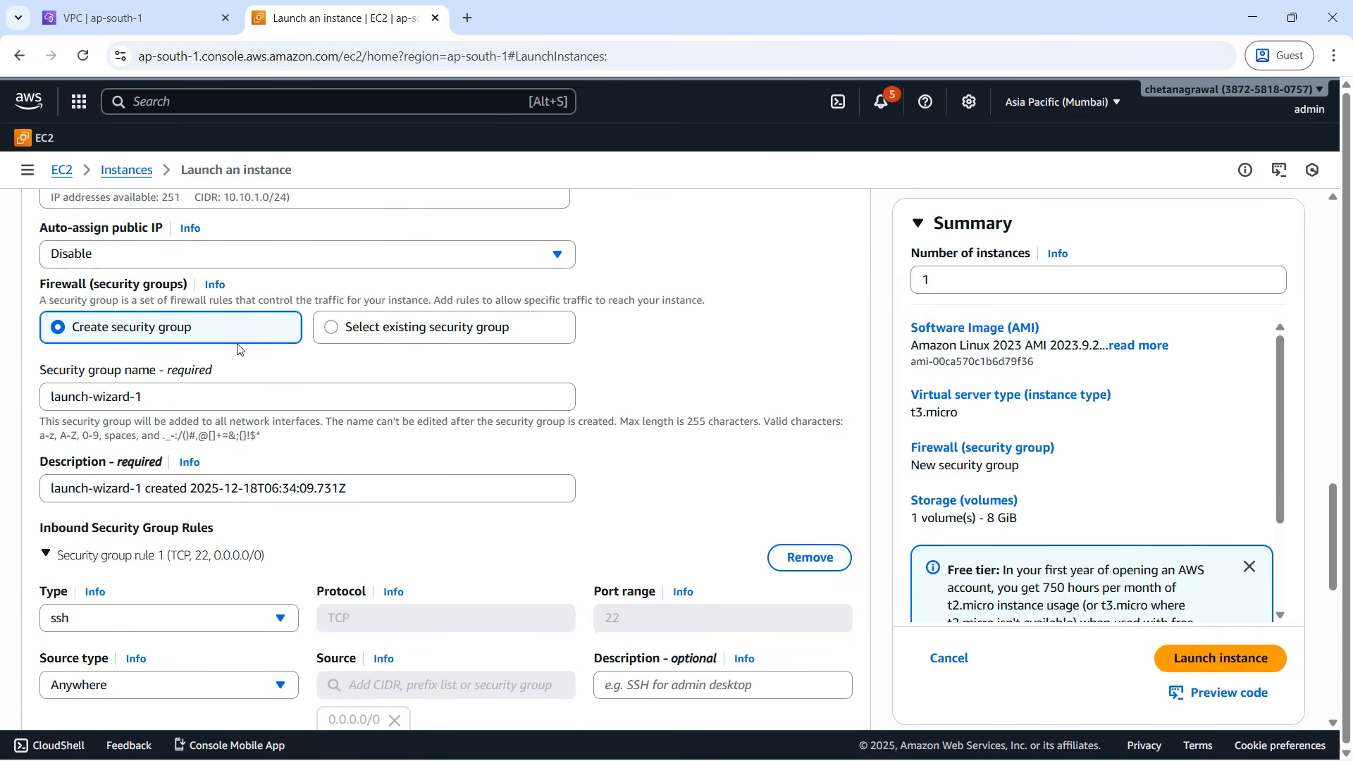
{"action": "left_click", "coordinate": [171, 399]}
{"action": "key", "text": "ctrl+a"}
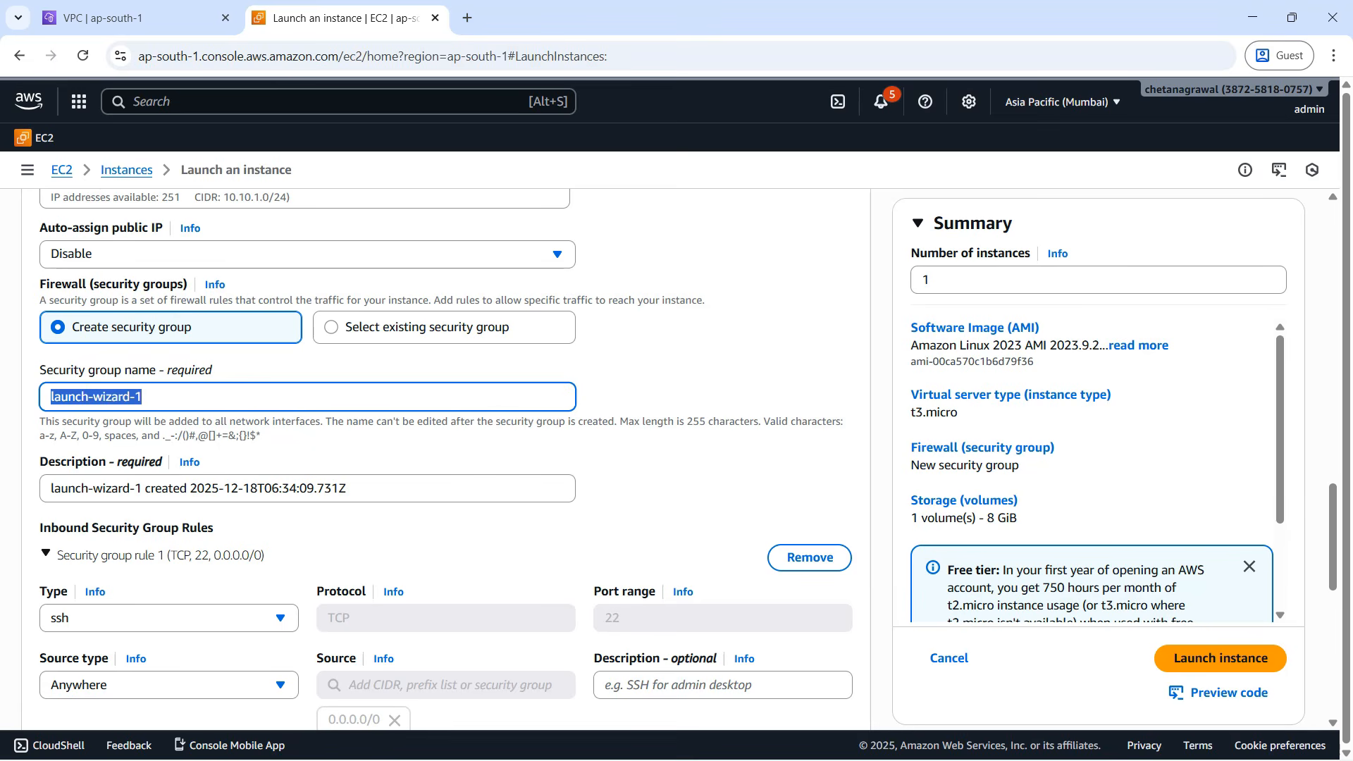
{"action": "type", "text": "app-sg"}
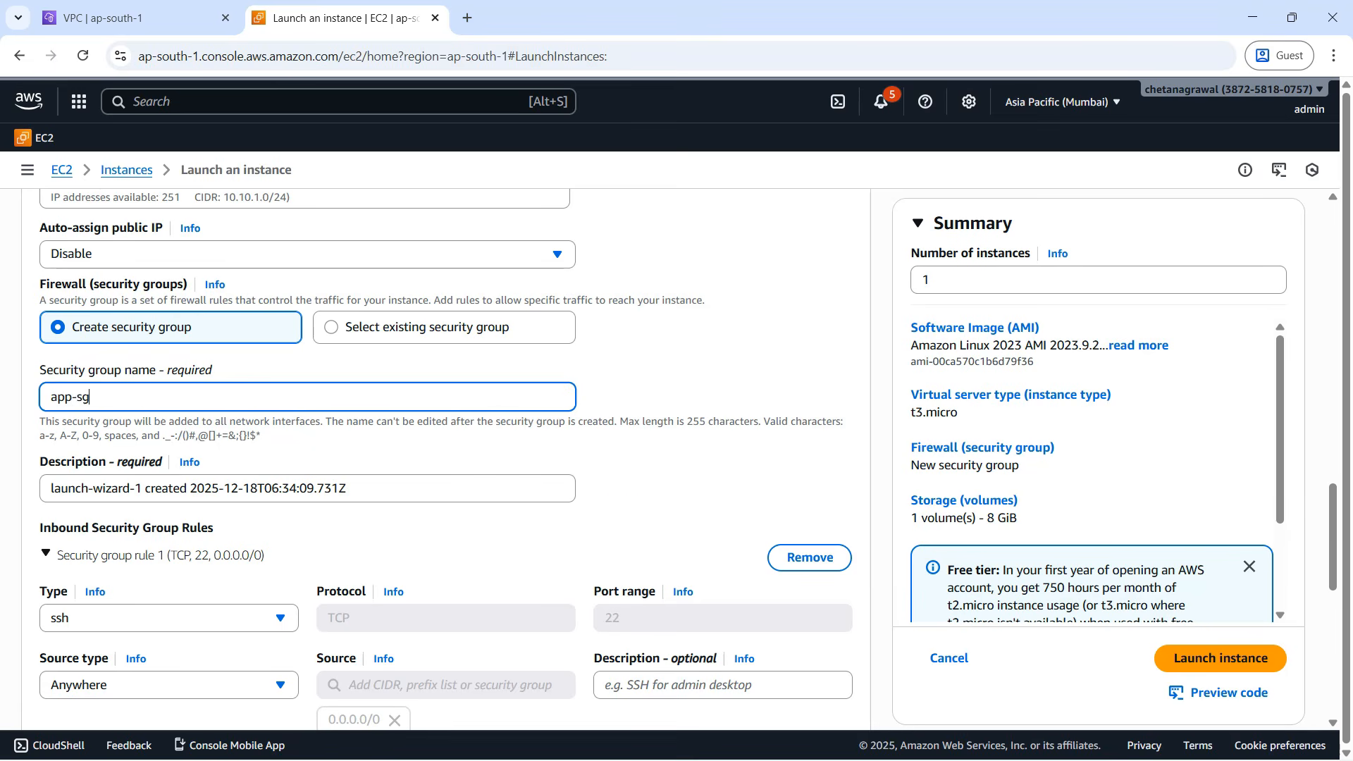
- Restrict app-sg's inbound SSH rule to a custom source, the ec2-instance-connect-endpoint security group
{"action": "scroll", "coordinate": [324, 360], "scroll_direction": "down", "scroll_amount": 1}
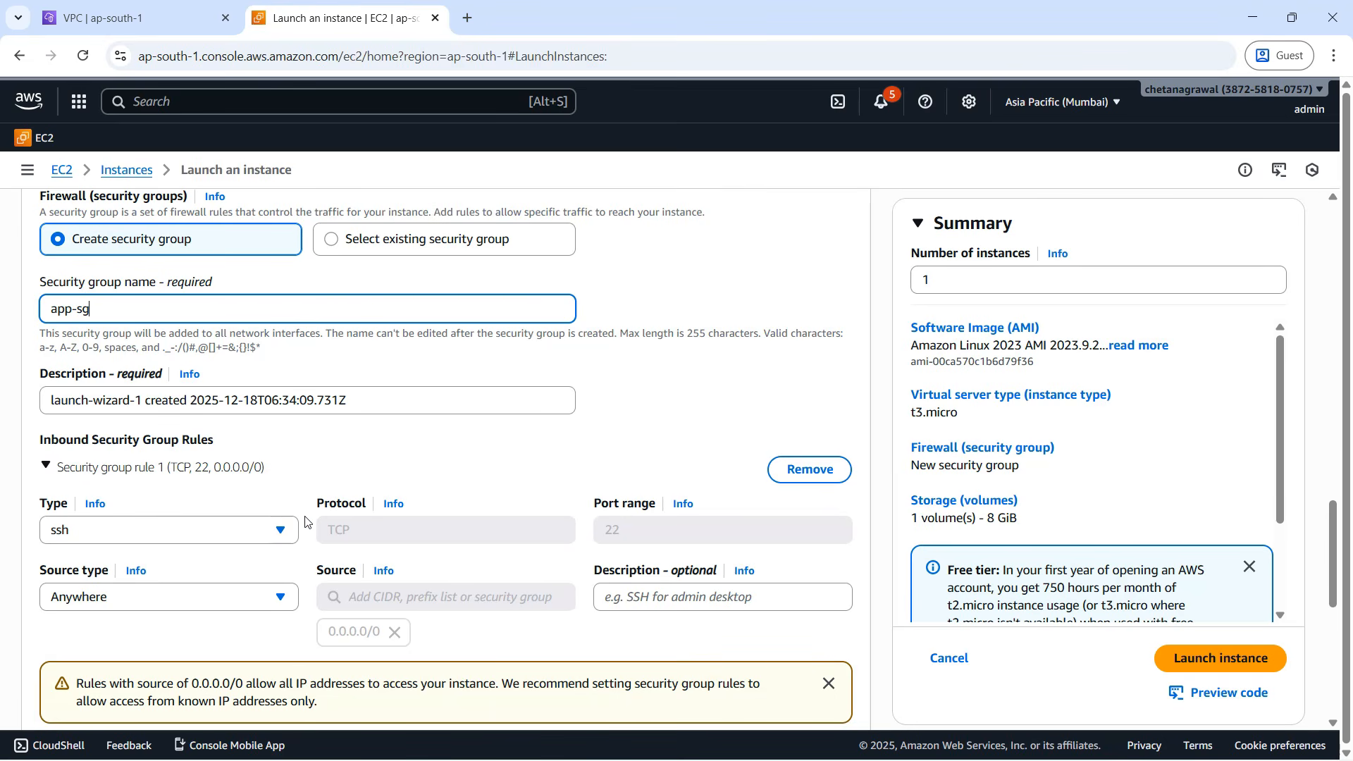
{"action": "scroll", "coordinate": [270, 596], "scroll_direction": "down", "scroll_amount": 1}
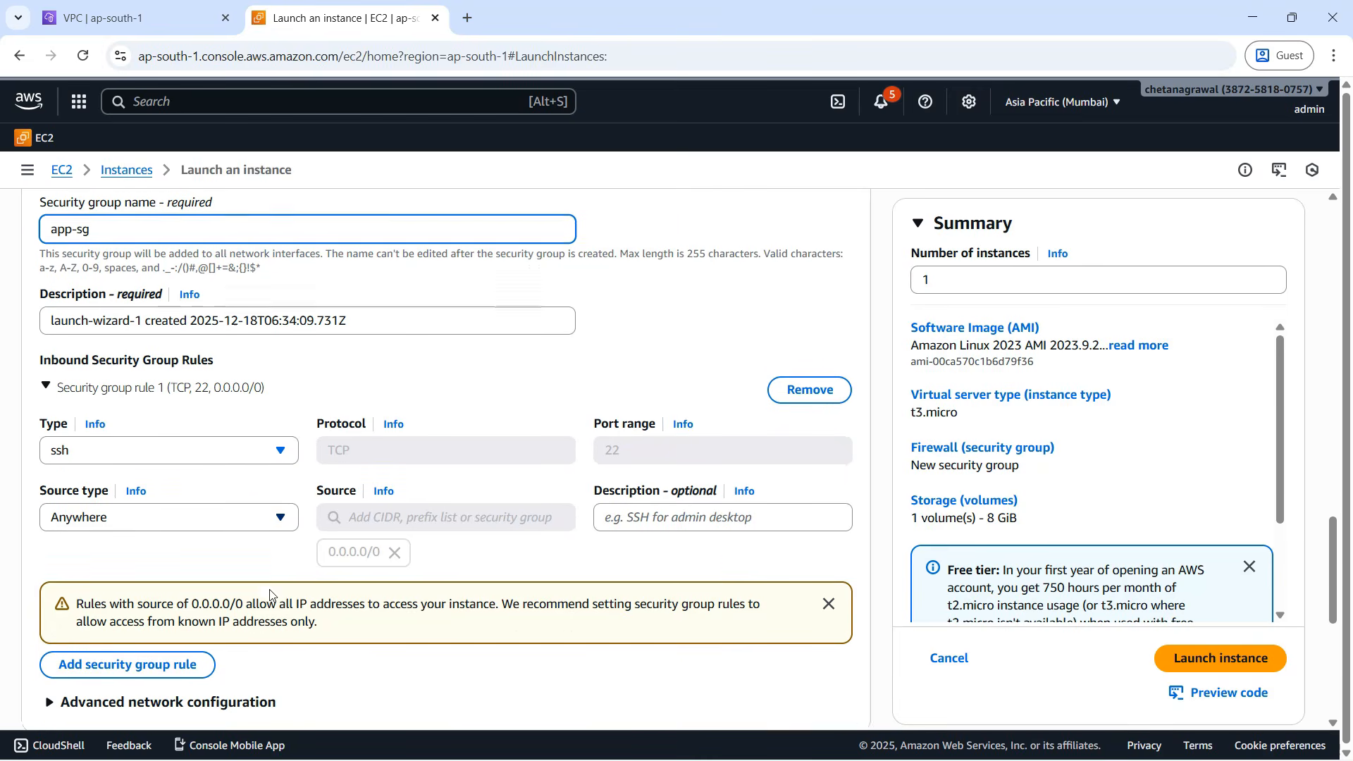
{"action": "left_click", "coordinate": [242, 507]}
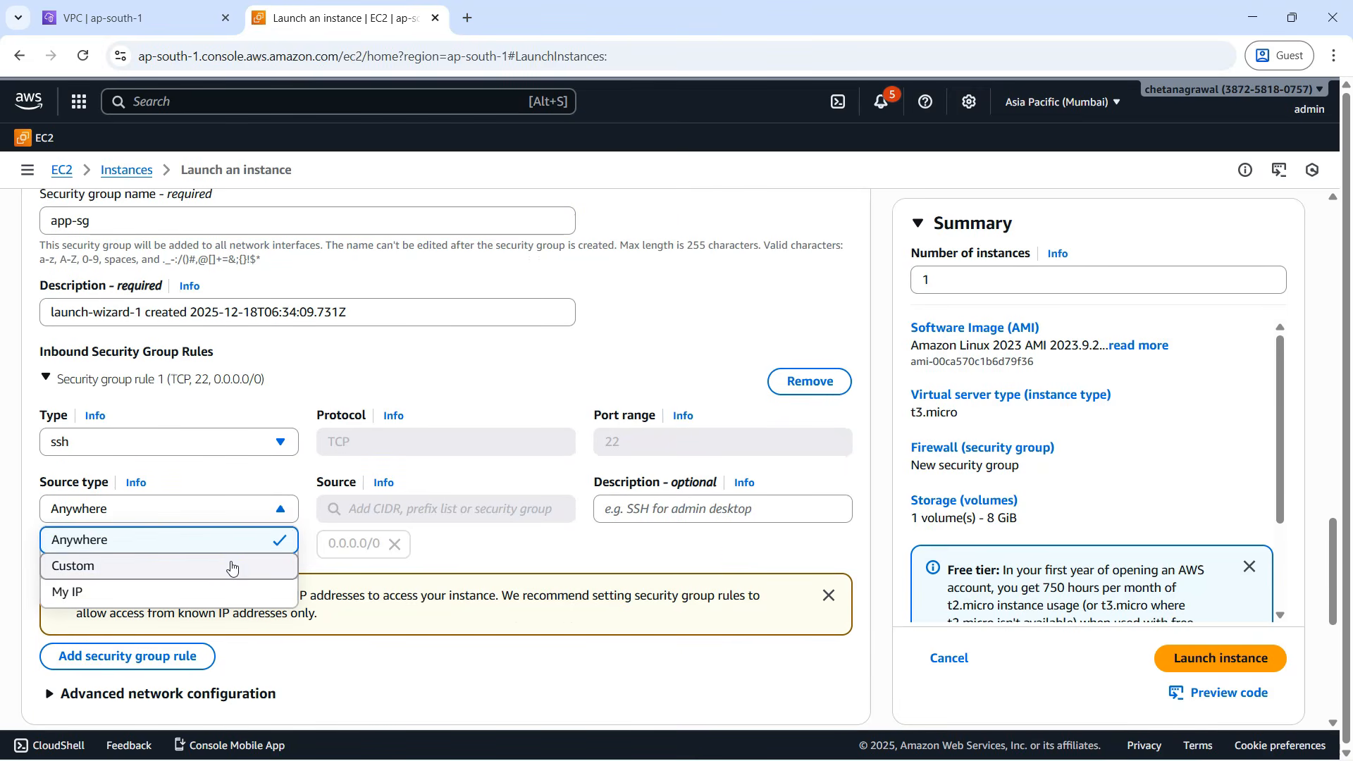
{"action": "left_click", "coordinate": [232, 565]}
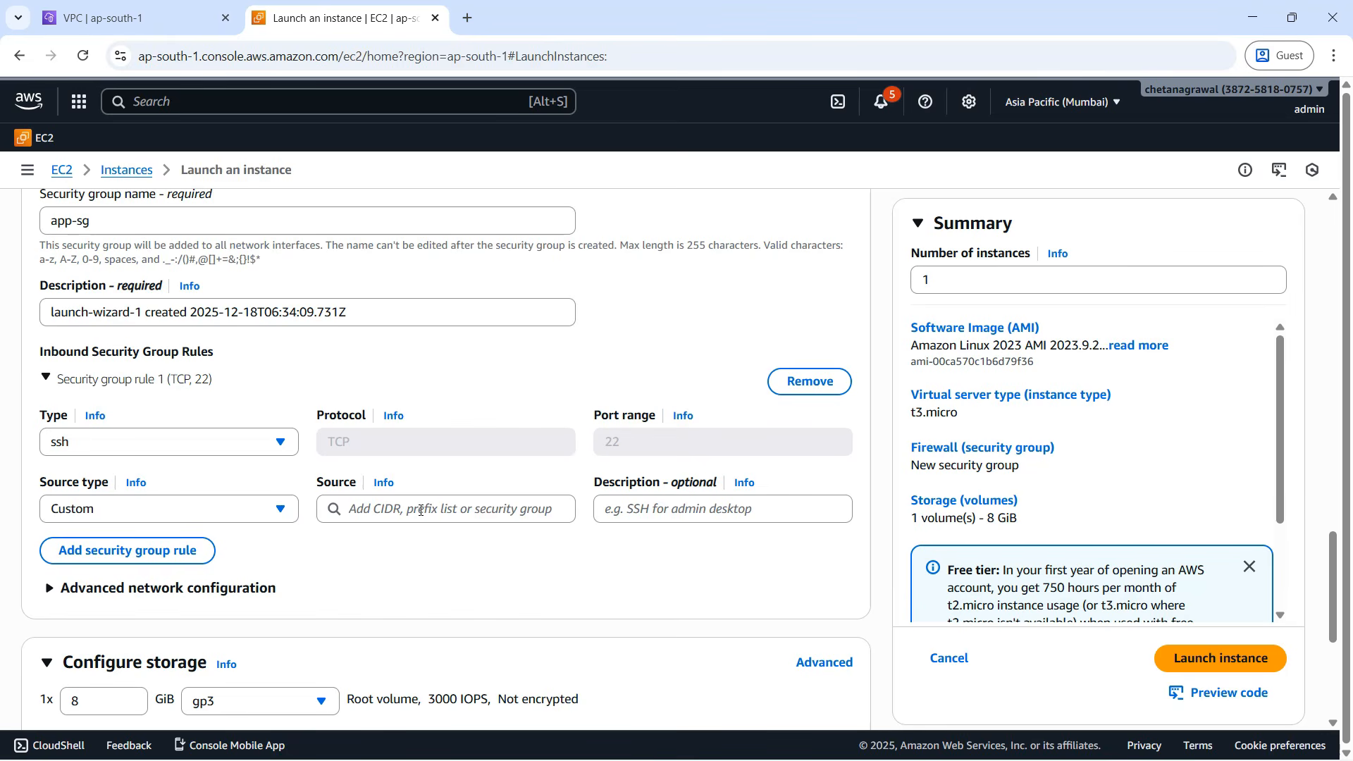
{"action": "left_click", "coordinate": [420, 511]}
{"action": "type", "text": "sg"}
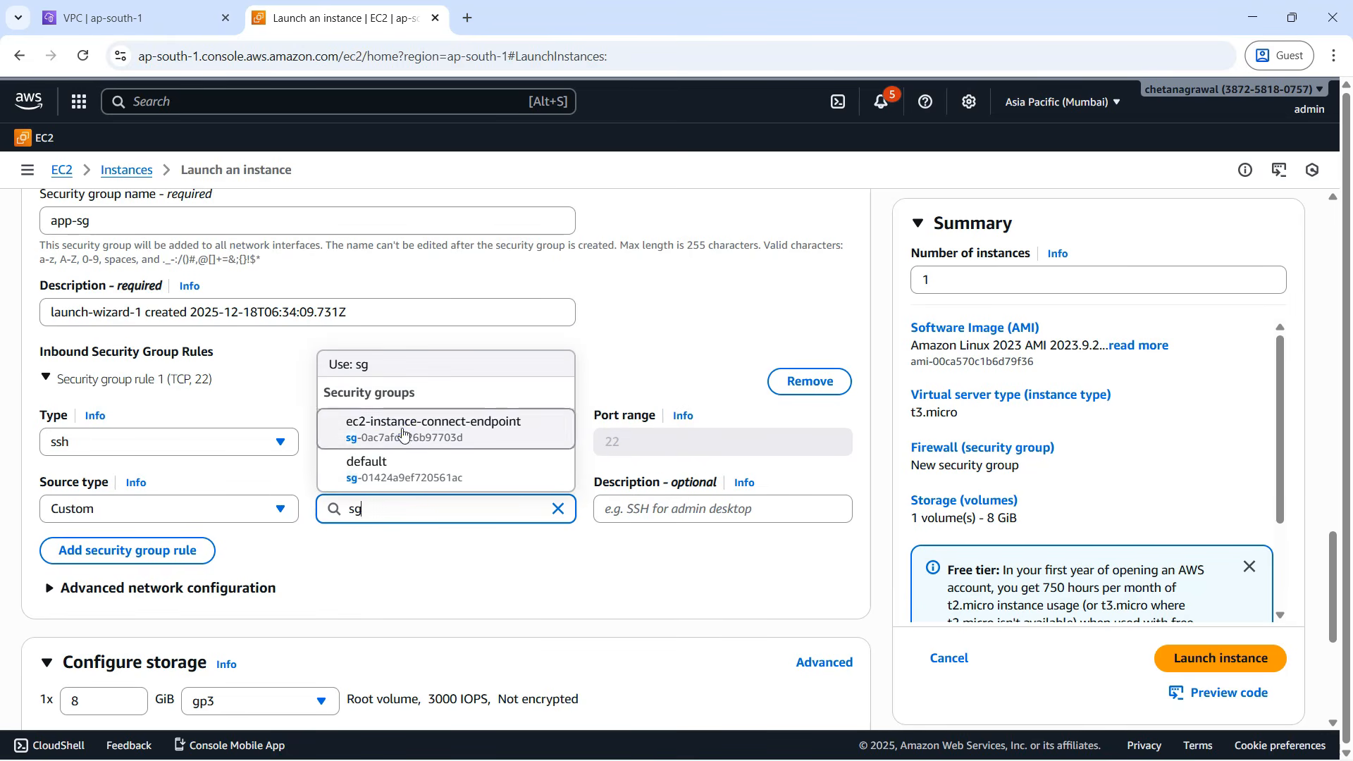
{"action": "left_click", "coordinate": [423, 430]}
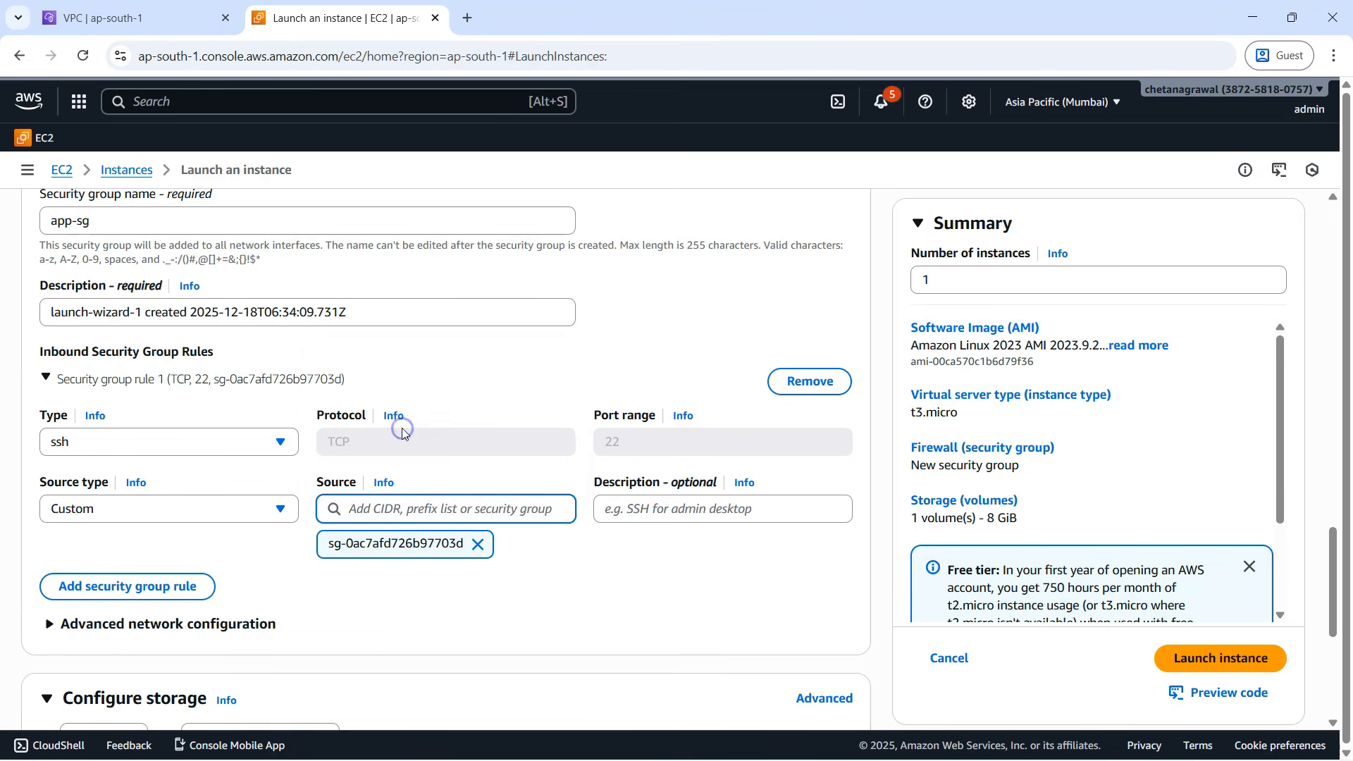
- Launch the App1 instance with the default 8 GiB gp3 storage, then return to the Instances list and refresh it
{"action": "scroll", "coordinate": [577, 603], "scroll_direction": "down", "scroll_amount": 2}
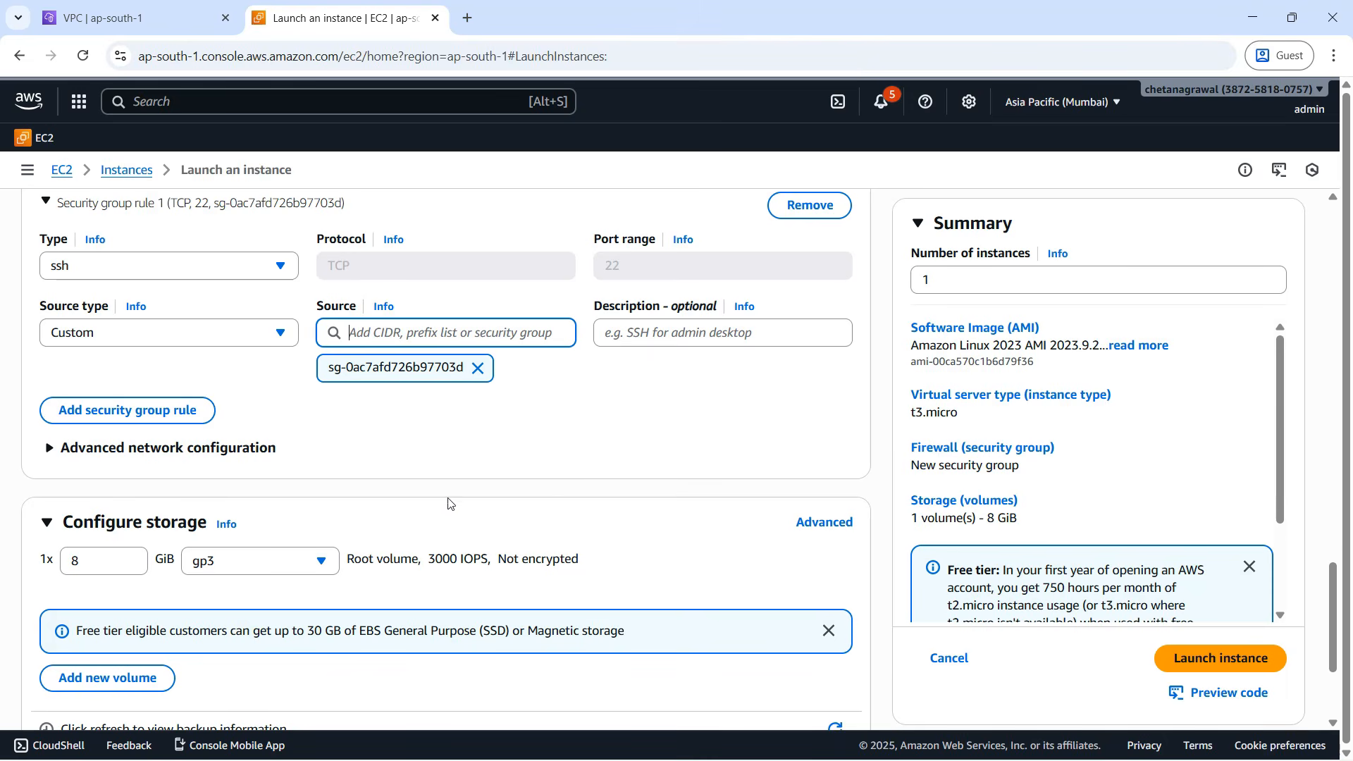
{"action": "scroll", "coordinate": [553, 506], "scroll_direction": "down", "scroll_amount": 3}
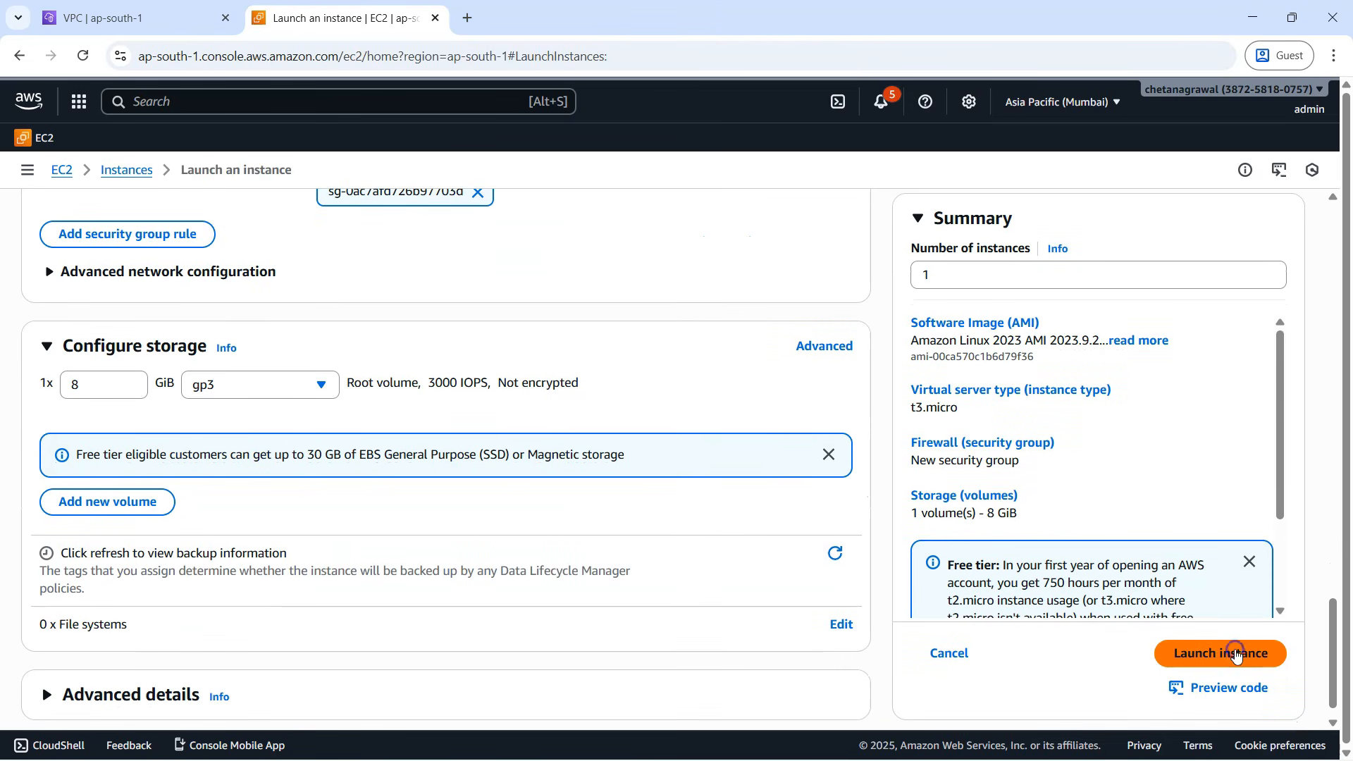
{"action": "left_click", "coordinate": [1236, 655]}
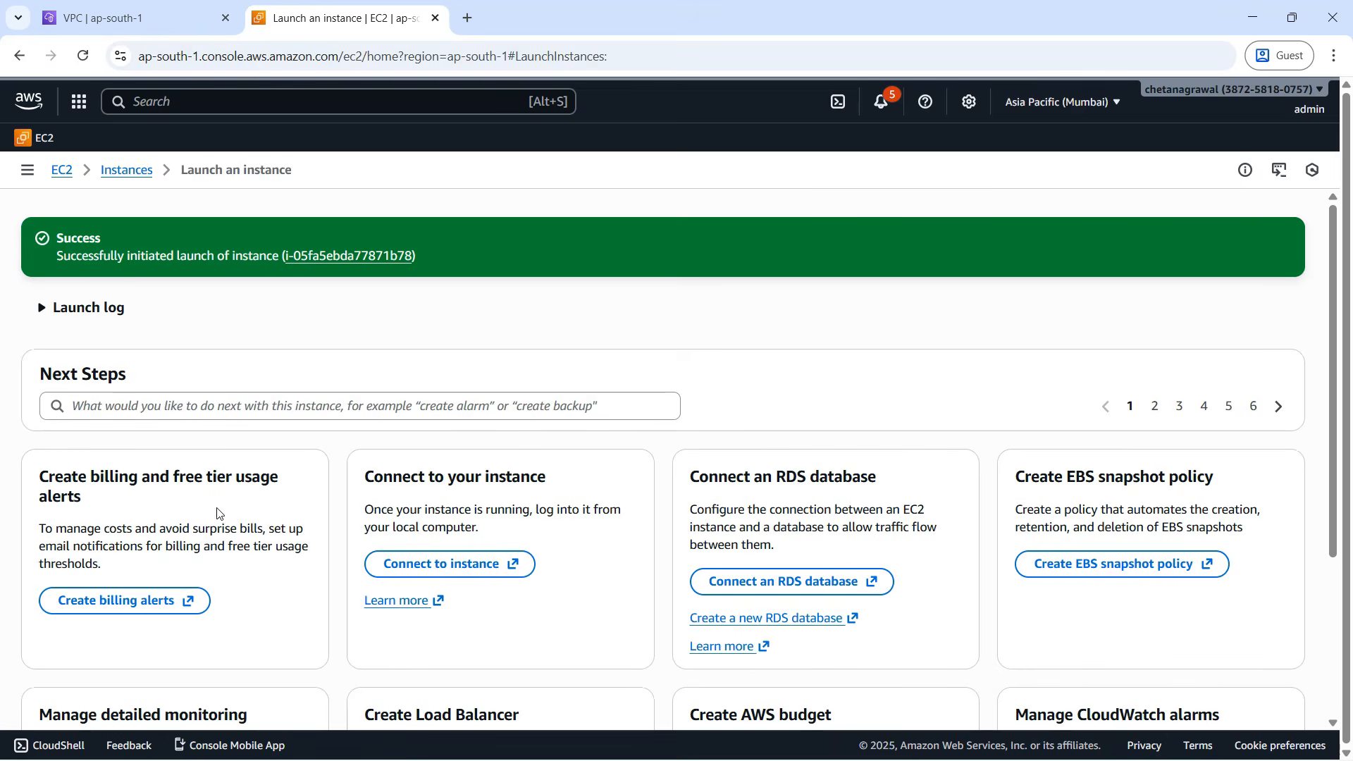
{"action": "left_click", "coordinate": [126, 171]}
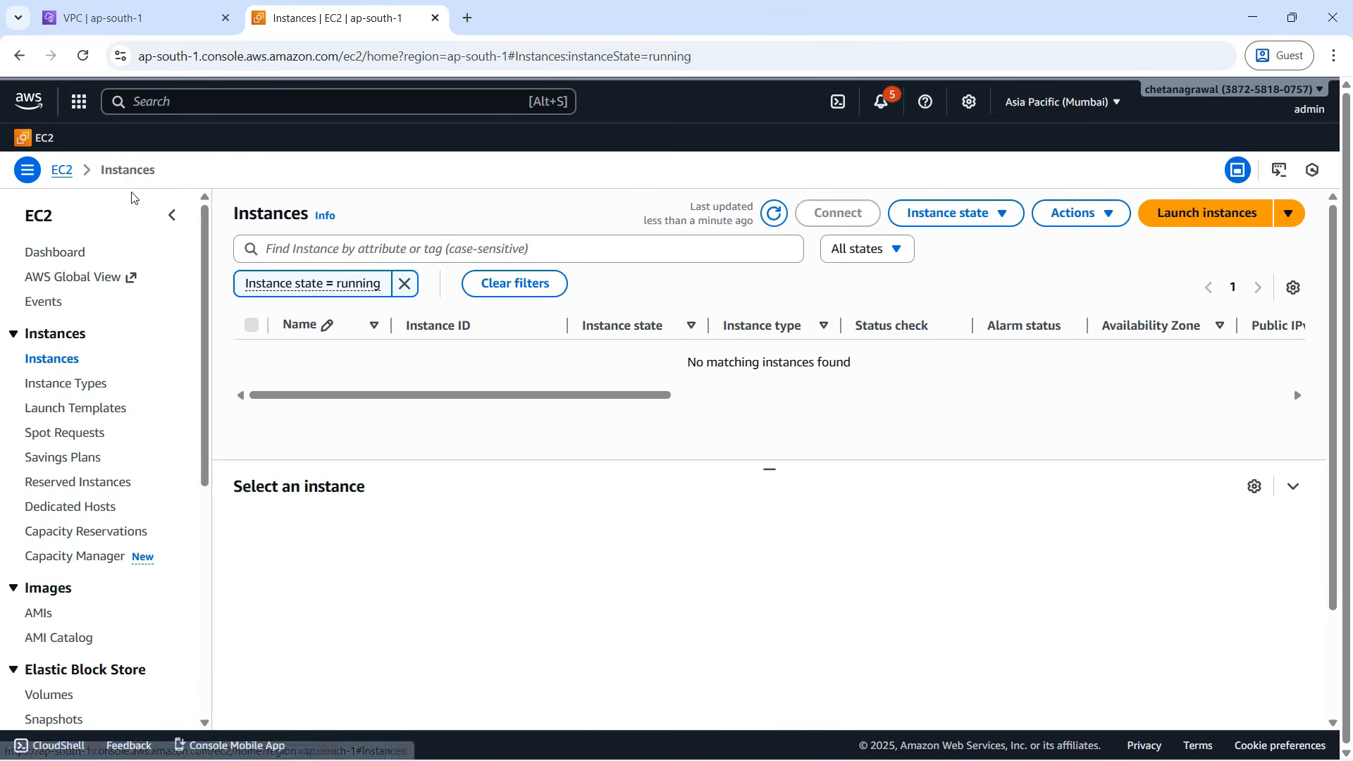
{"action": "left_click", "coordinate": [774, 214]}
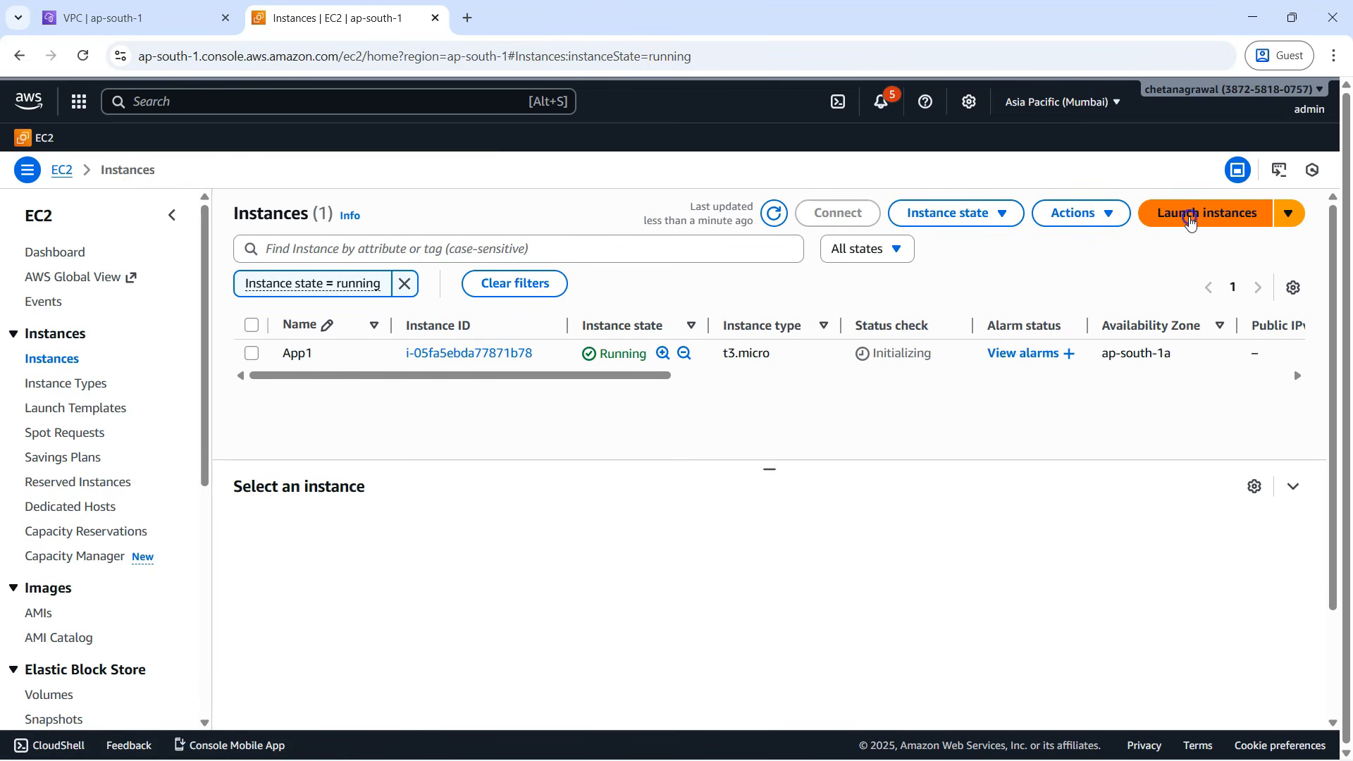
- Start launching a second EC2 instance named App2, keeping the Amazon Linux 2023 image and t3.micro type
{"action": "left_click", "coordinate": [1189, 215]}
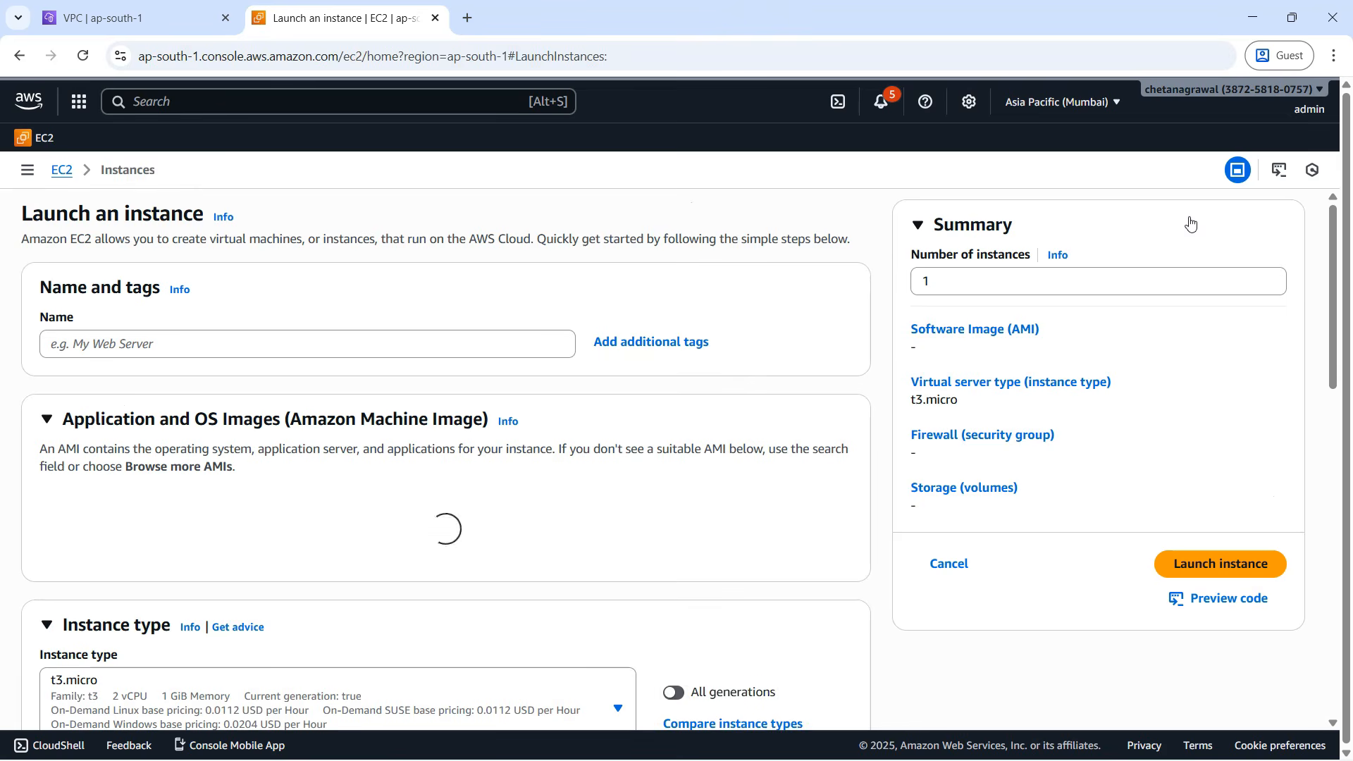
{"action": "left_click", "coordinate": [211, 346]}
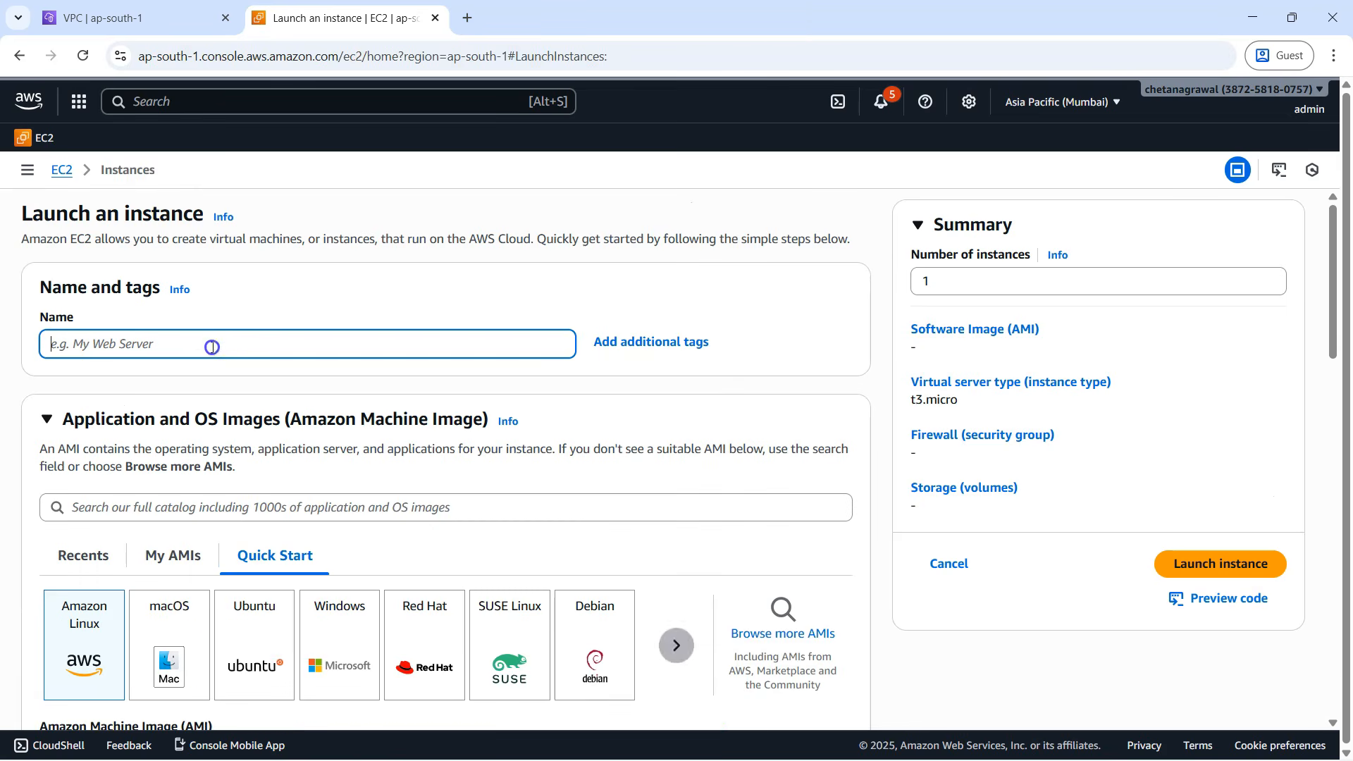
{"action": "type", "text": "App"}
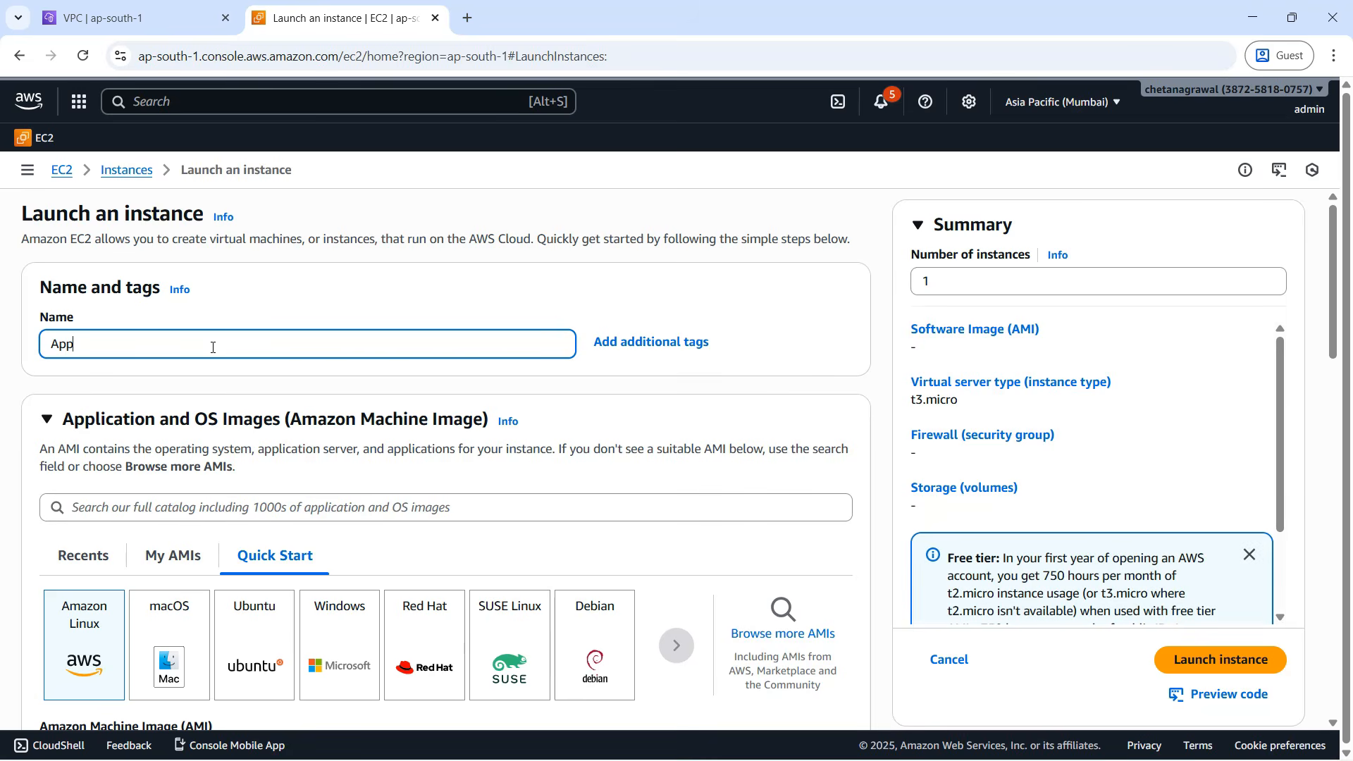
{"action": "type", "text": "2"}
{"action": "scroll", "coordinate": [273, 498], "scroll_direction": "down", "scroll_amount": 10}
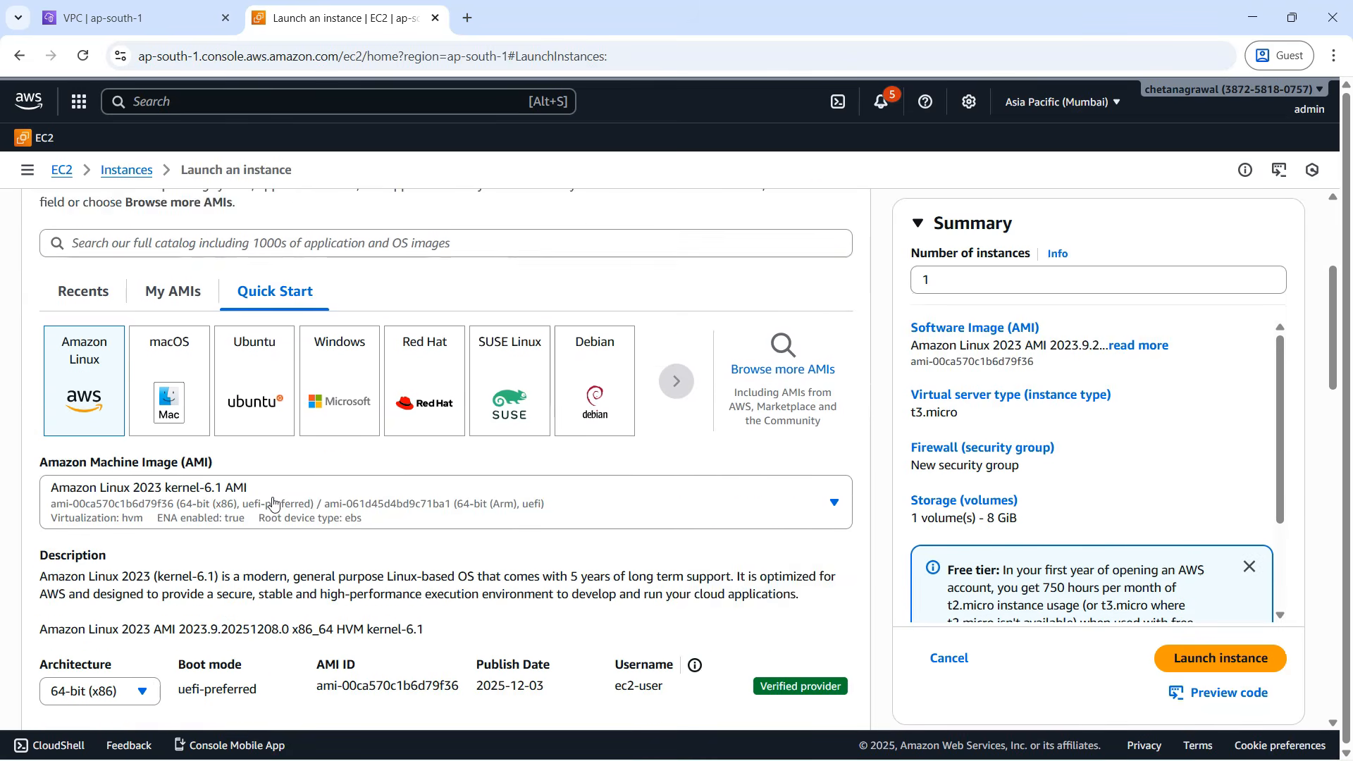
{"action": "scroll", "coordinate": [273, 501], "scroll_direction": "down", "scroll_amount": 6}
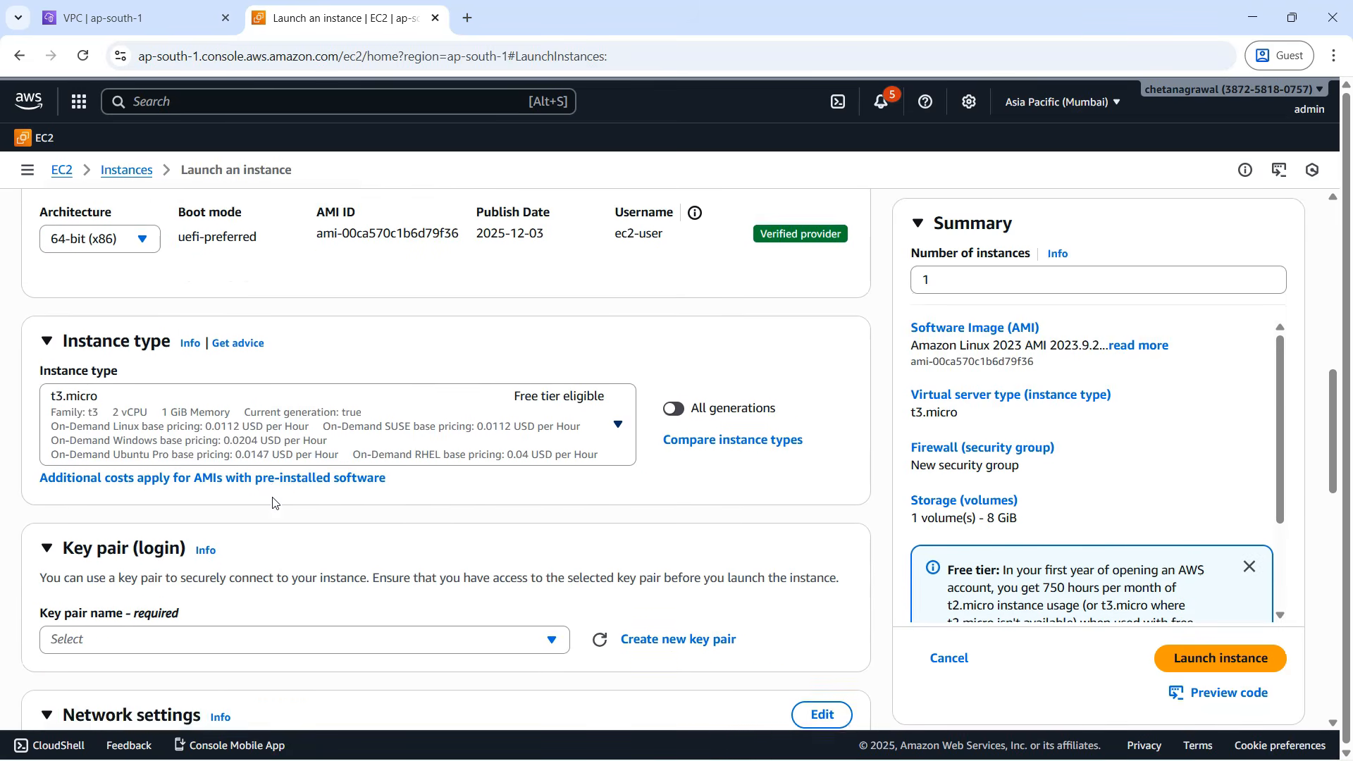
- Use the mumbai key pair for App2 and place it in the demo VPC's app-private-2 subnet
{"action": "left_click", "coordinate": [215, 303]}
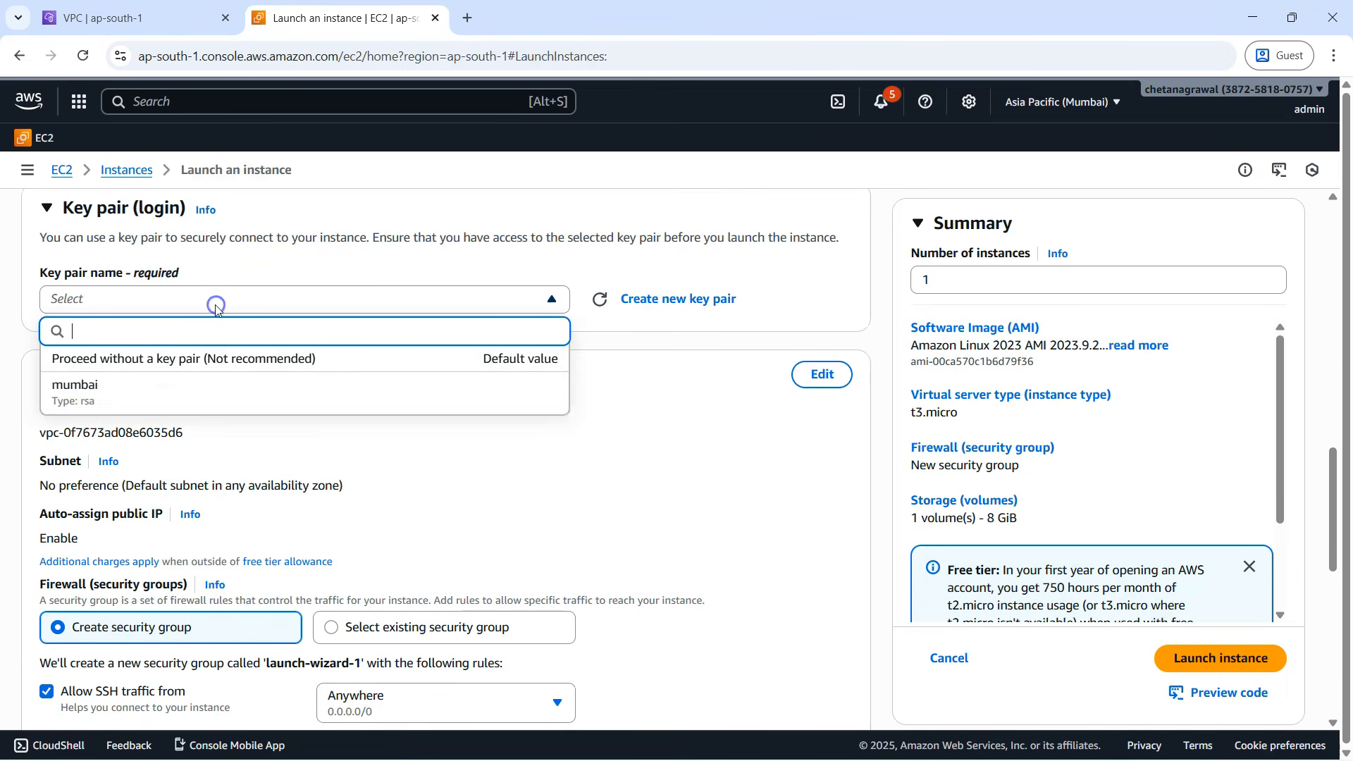
{"action": "left_click", "coordinate": [180, 396]}
{"action": "left_click", "coordinate": [814, 375]}
{"action": "left_click", "coordinate": [269, 463]}
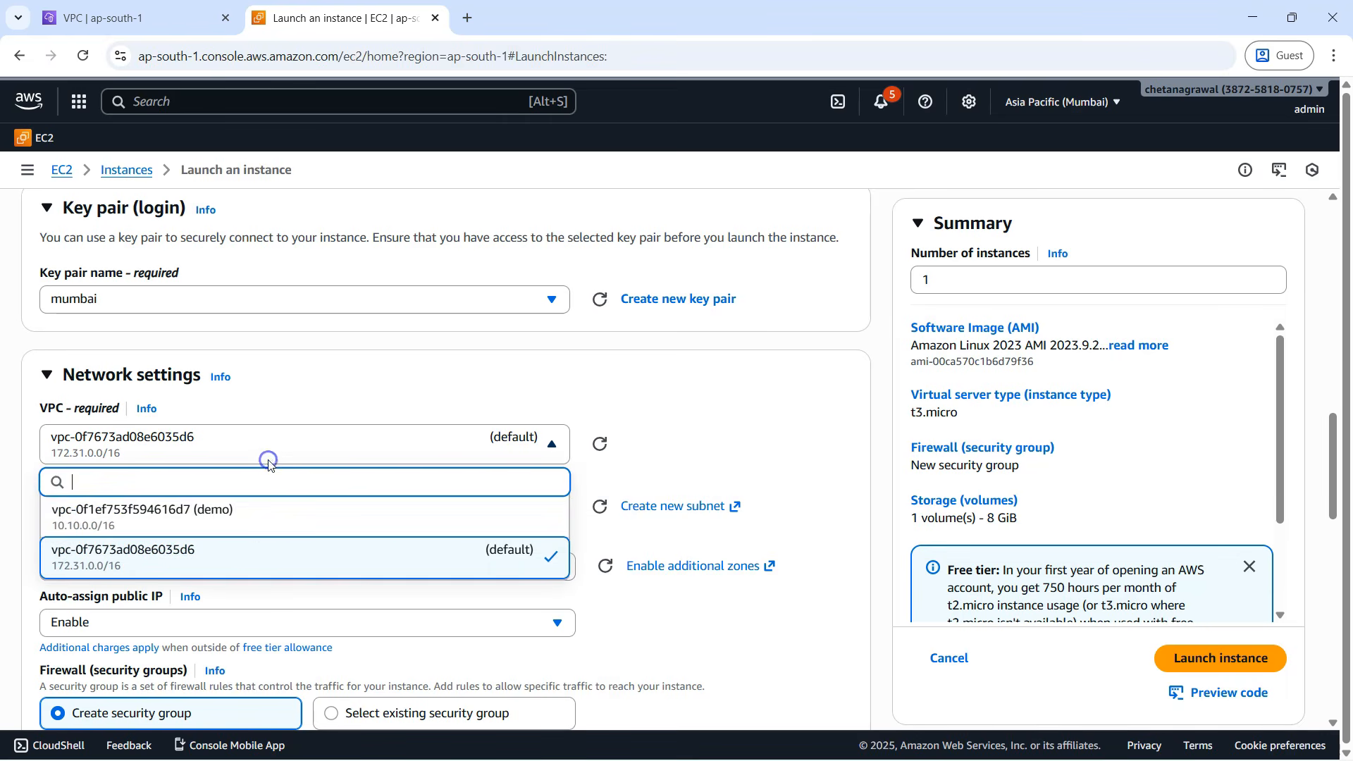
{"action": "left_click", "coordinate": [255, 525]}
{"action": "scroll", "coordinate": [475, 612], "scroll_direction": "down", "scroll_amount": 2}
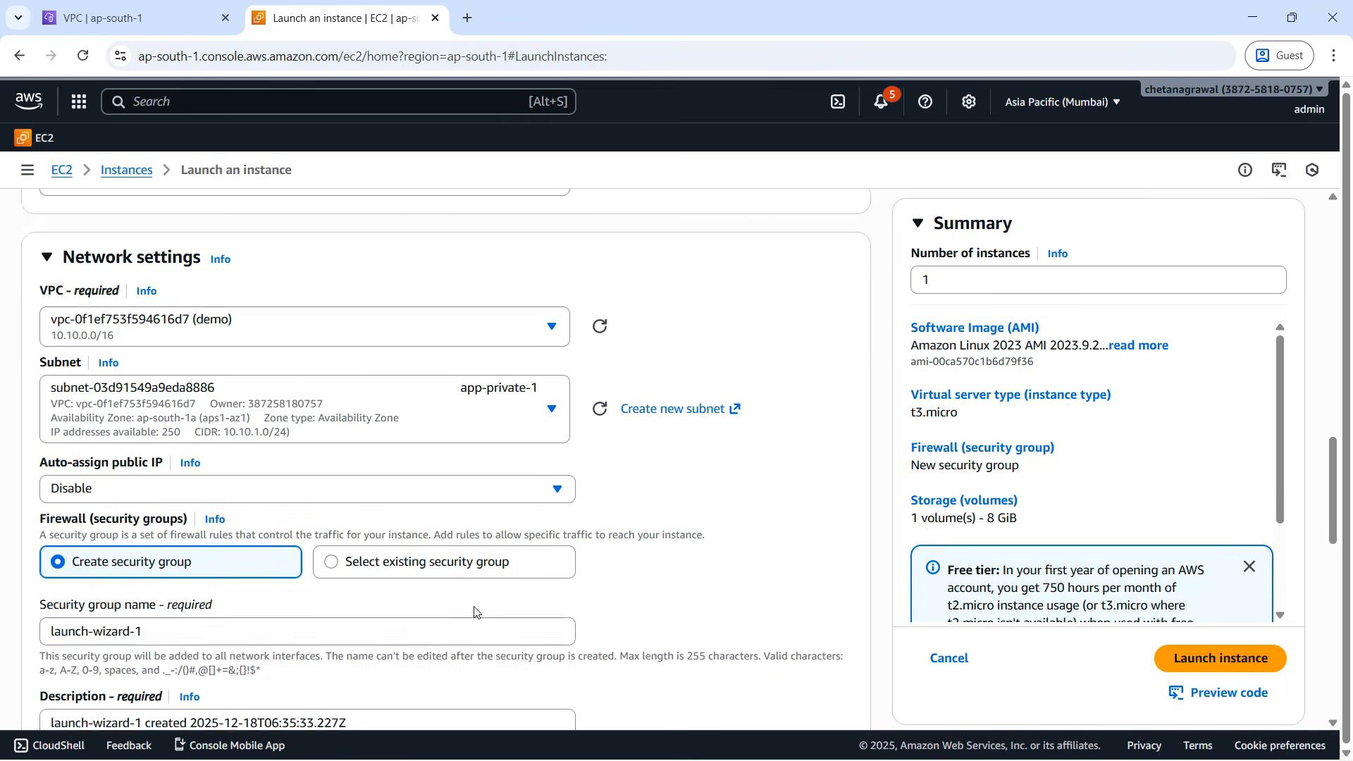
{"action": "scroll", "coordinate": [474, 612], "scroll_direction": "down", "scroll_amount": 1}
{"action": "left_click", "coordinate": [543, 356]}
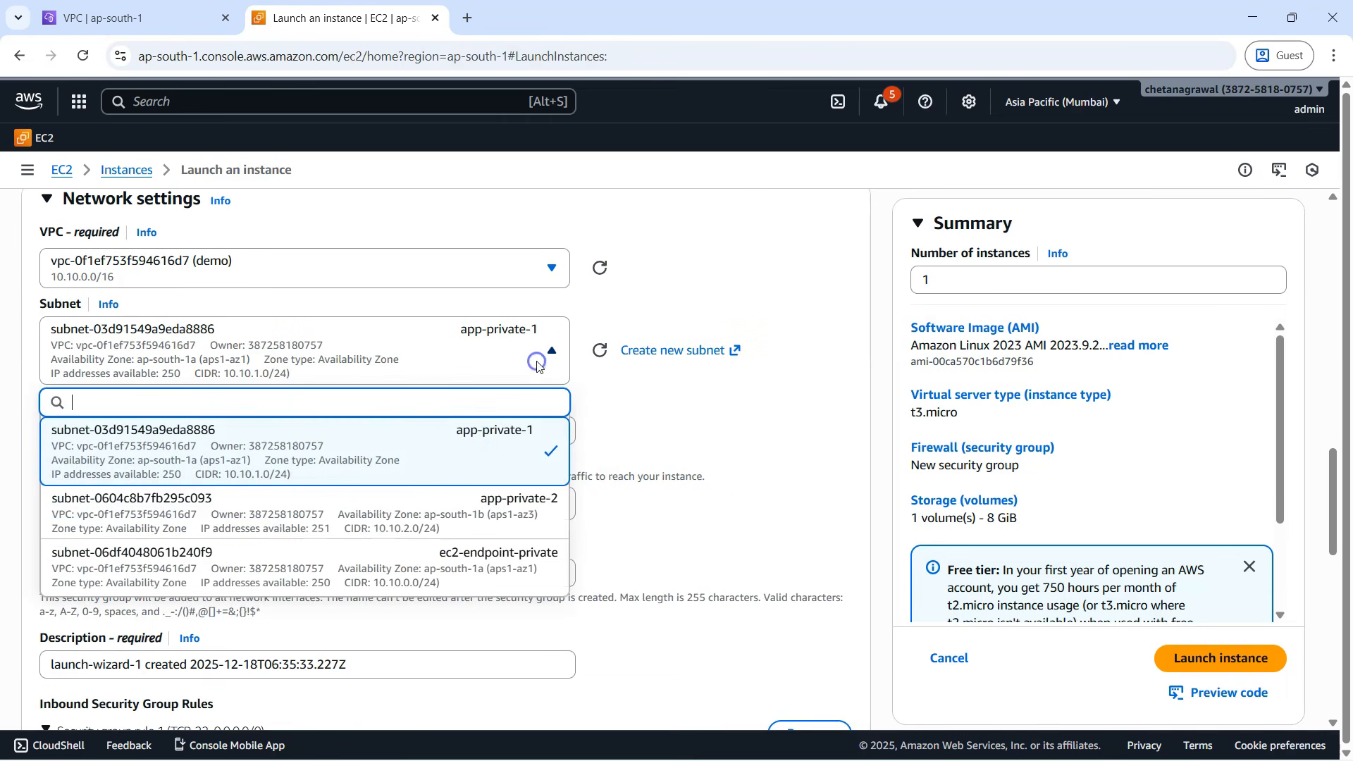
{"action": "left_click", "coordinate": [485, 525]}
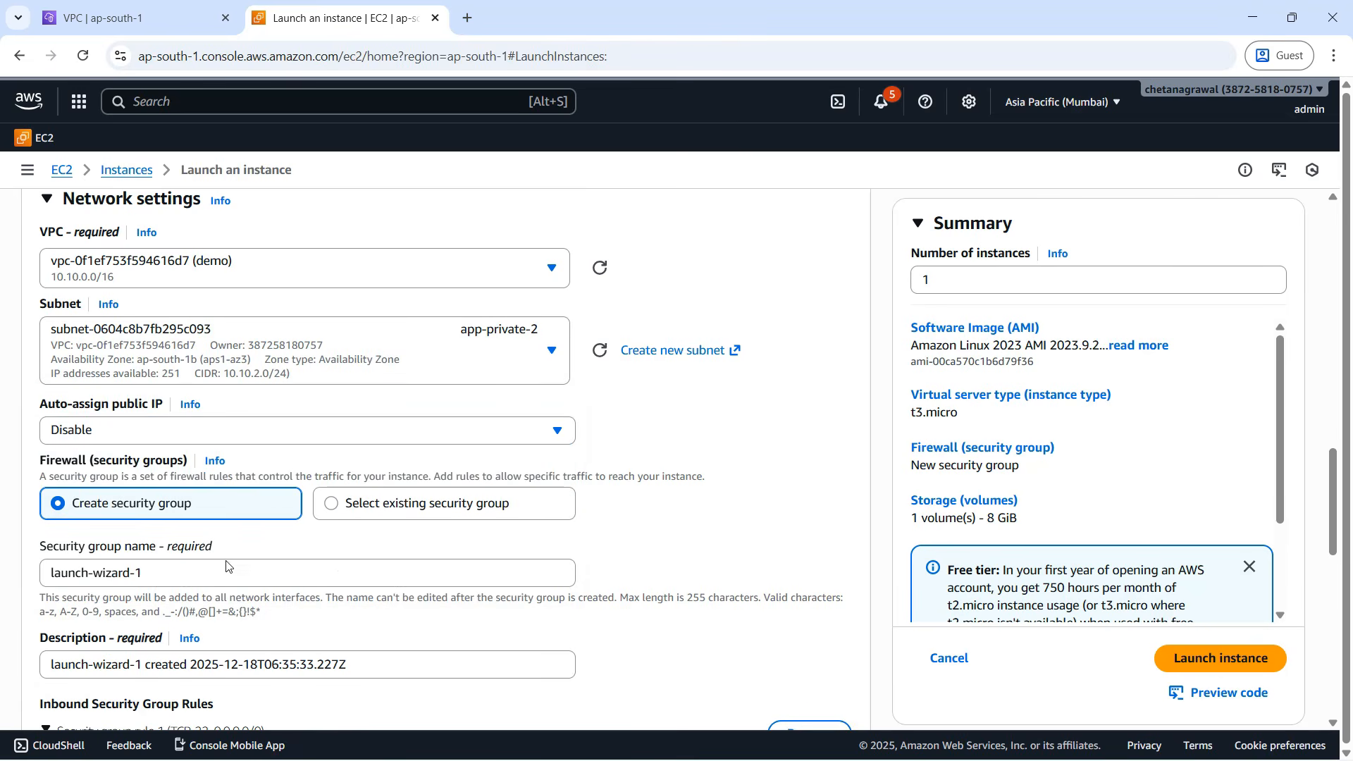
- Assign the existing app-sg security group to App2 instead of creating a new one
{"action": "scroll", "coordinate": [266, 587], "scroll_direction": "down", "scroll_amount": 1}
{"action": "left_click", "coordinate": [331, 416]}
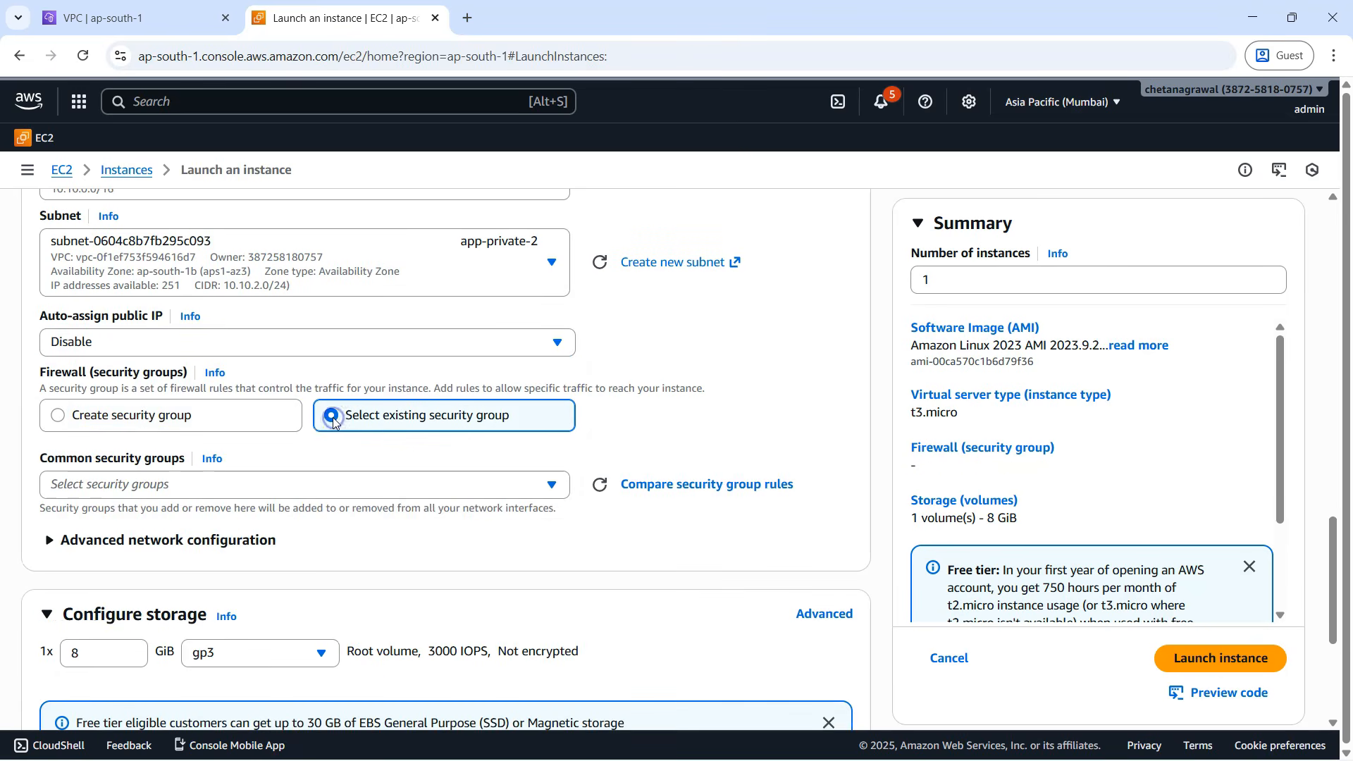
{"action": "left_click", "coordinate": [231, 493]}
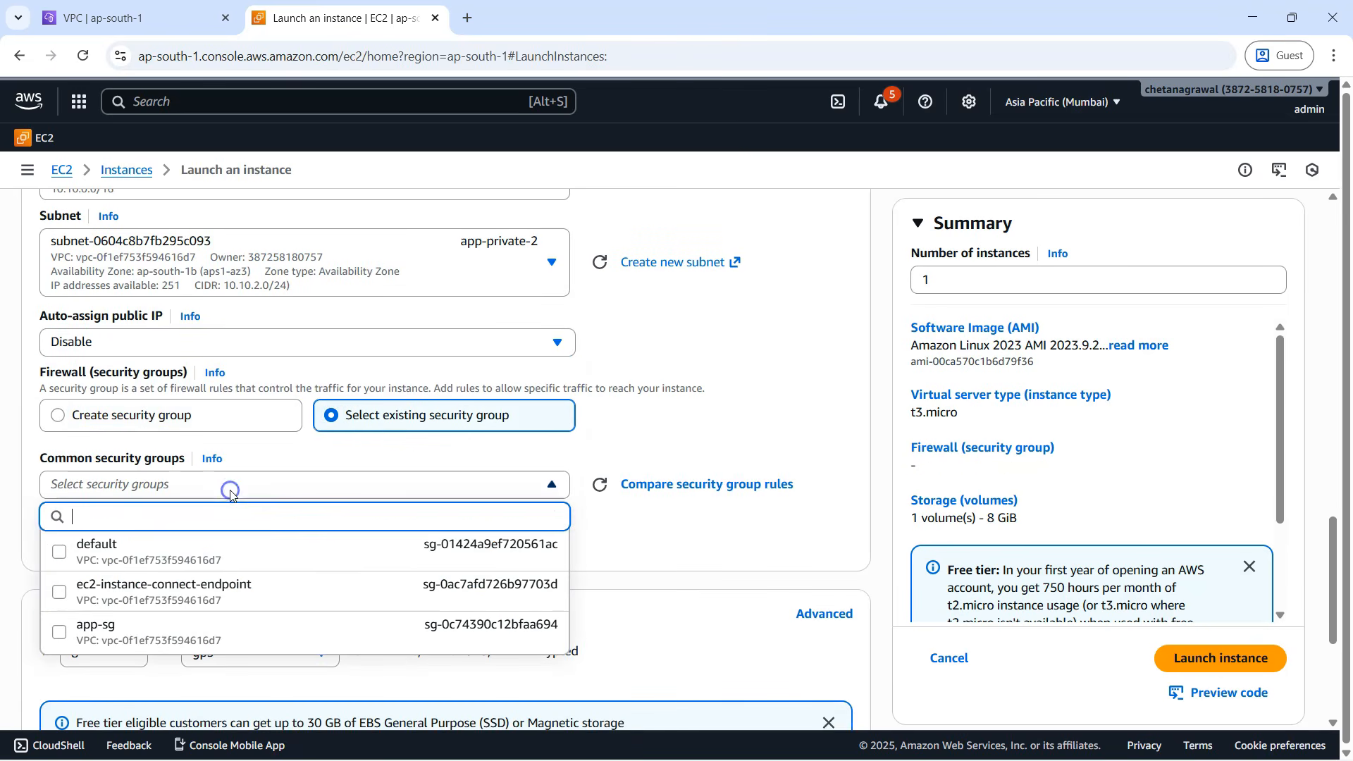
{"action": "left_click", "coordinate": [152, 634]}
- Launch the App2 instance with the default 8 GiB gp3 storage and return to the Instances list
{"action": "scroll", "coordinate": [451, 609], "scroll_direction": "down", "scroll_amount": 2}
{"action": "scroll", "coordinate": [465, 603], "scroll_direction": "down", "scroll_amount": 2}
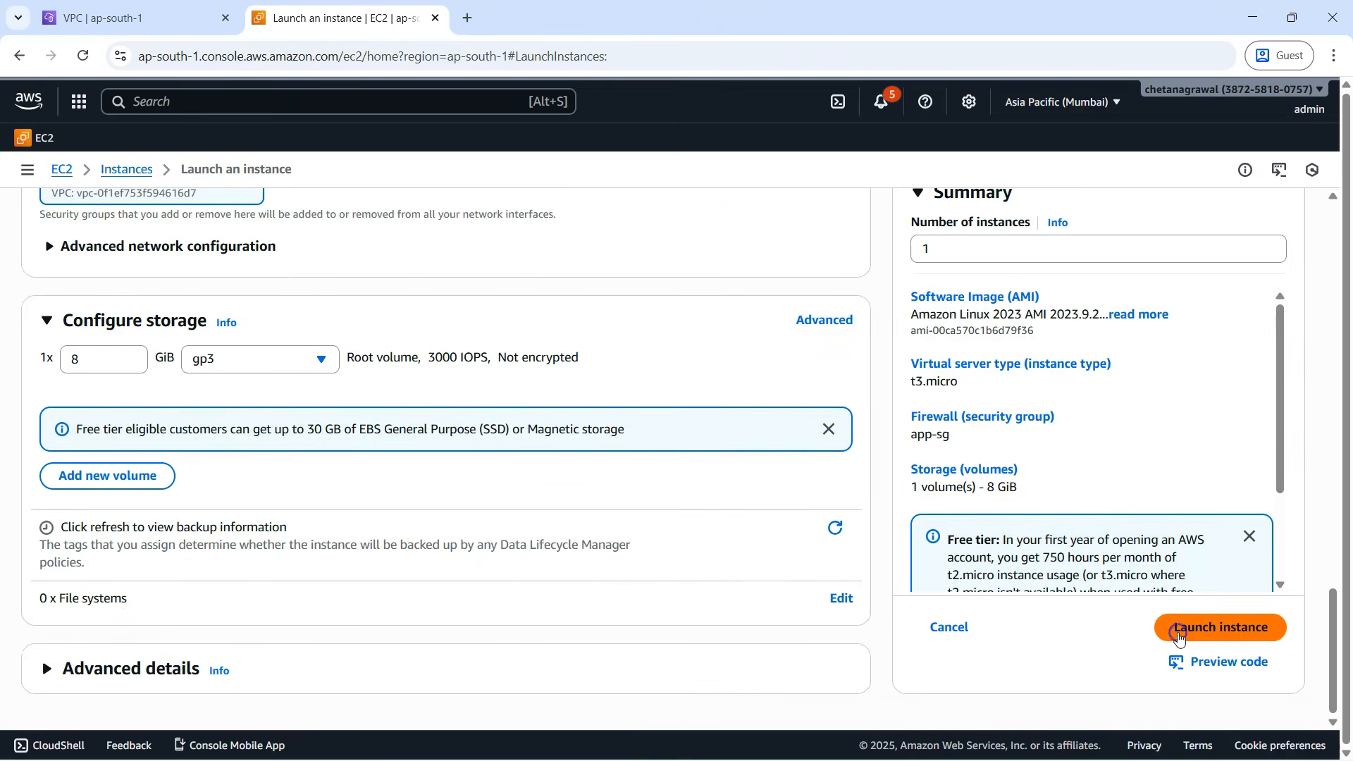
{"action": "left_click", "coordinate": [1180, 634]}
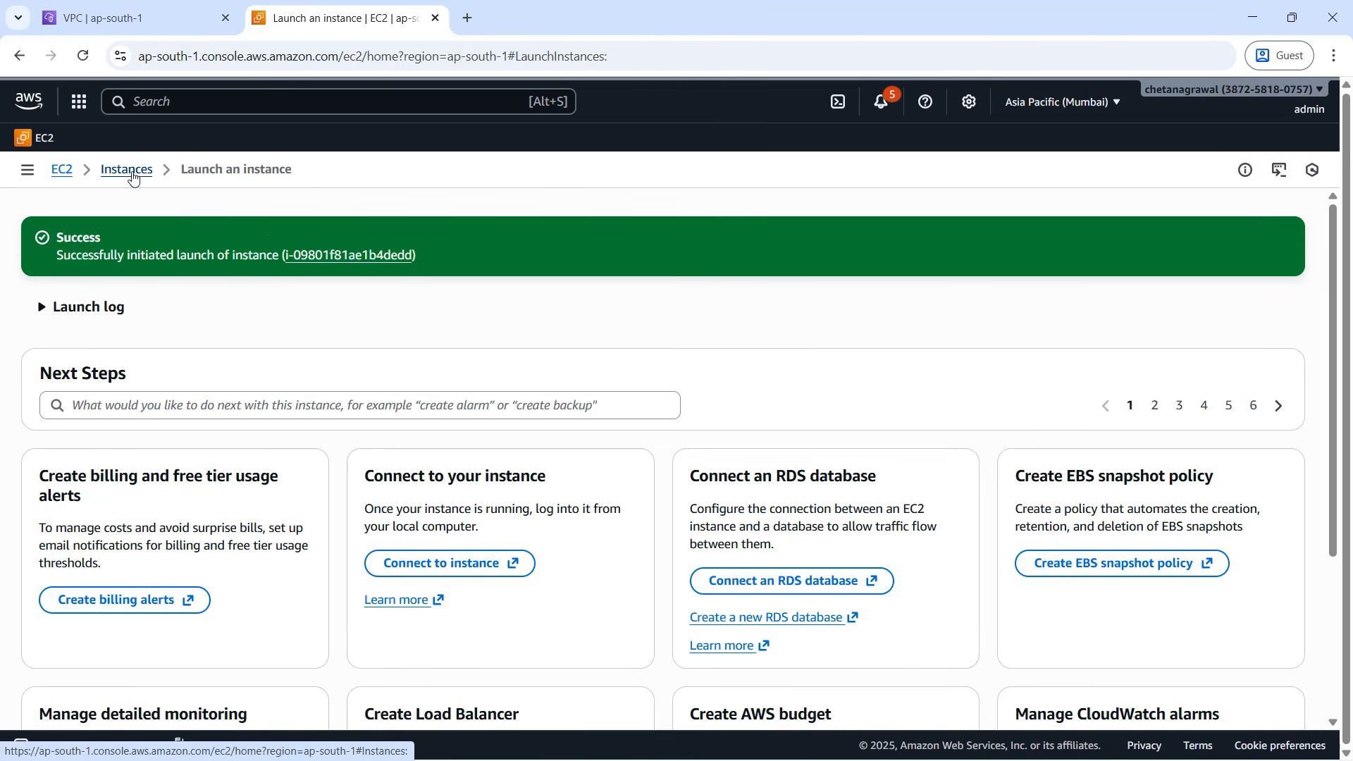
{"action": "left_click", "coordinate": [133, 174]}
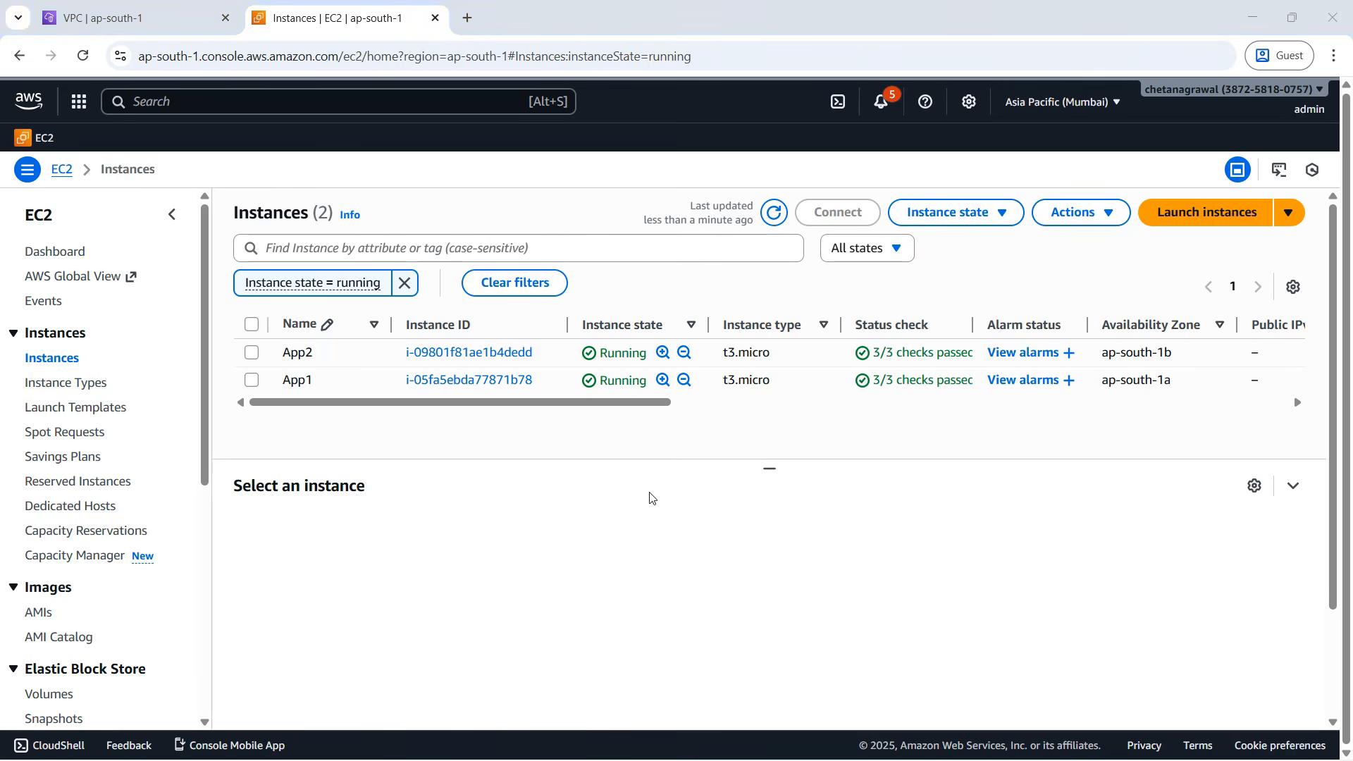
- Connect to App1 over its private IP through the EC2 Instance Connect Endpoint, keeping username ec2-user and the 3600-second tunnel duration
{"action": "left_click", "coordinate": [252, 380]}
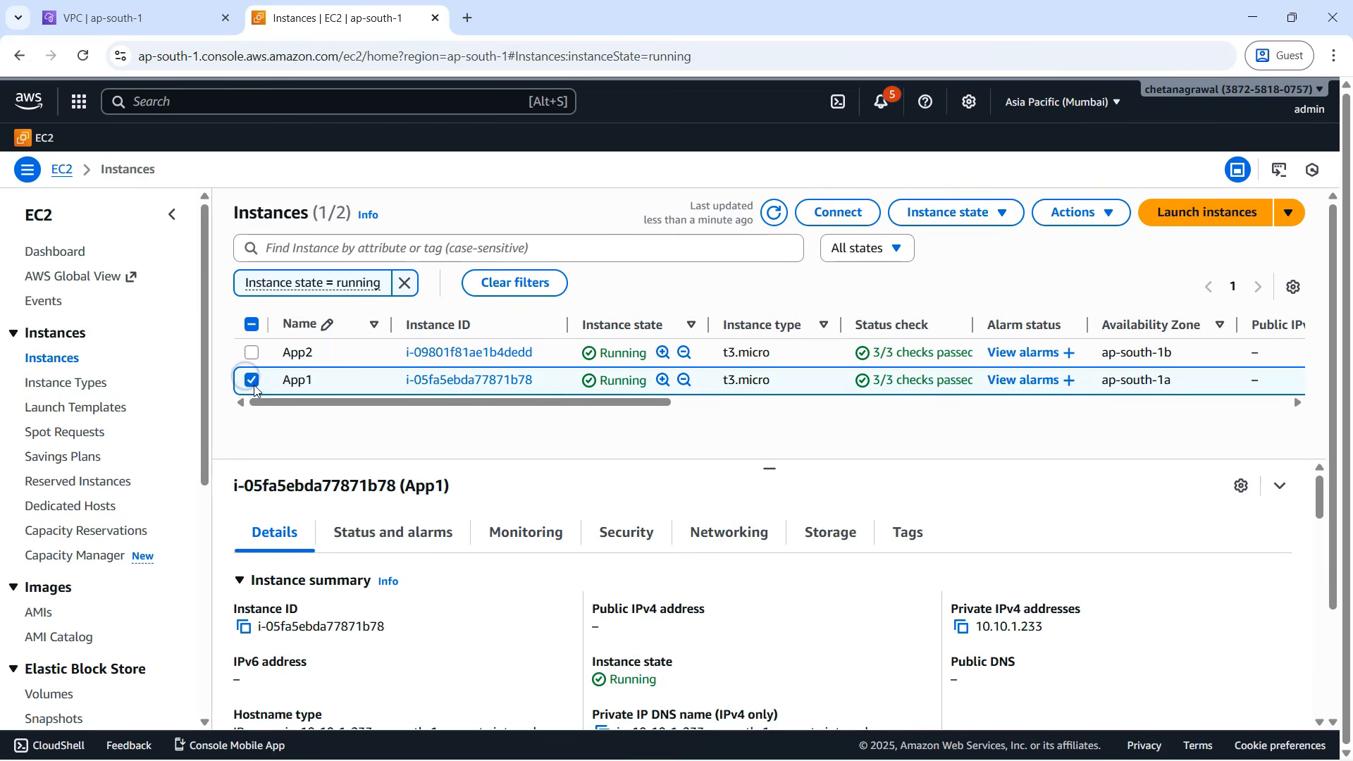
{"action": "left_click", "coordinate": [839, 212]}
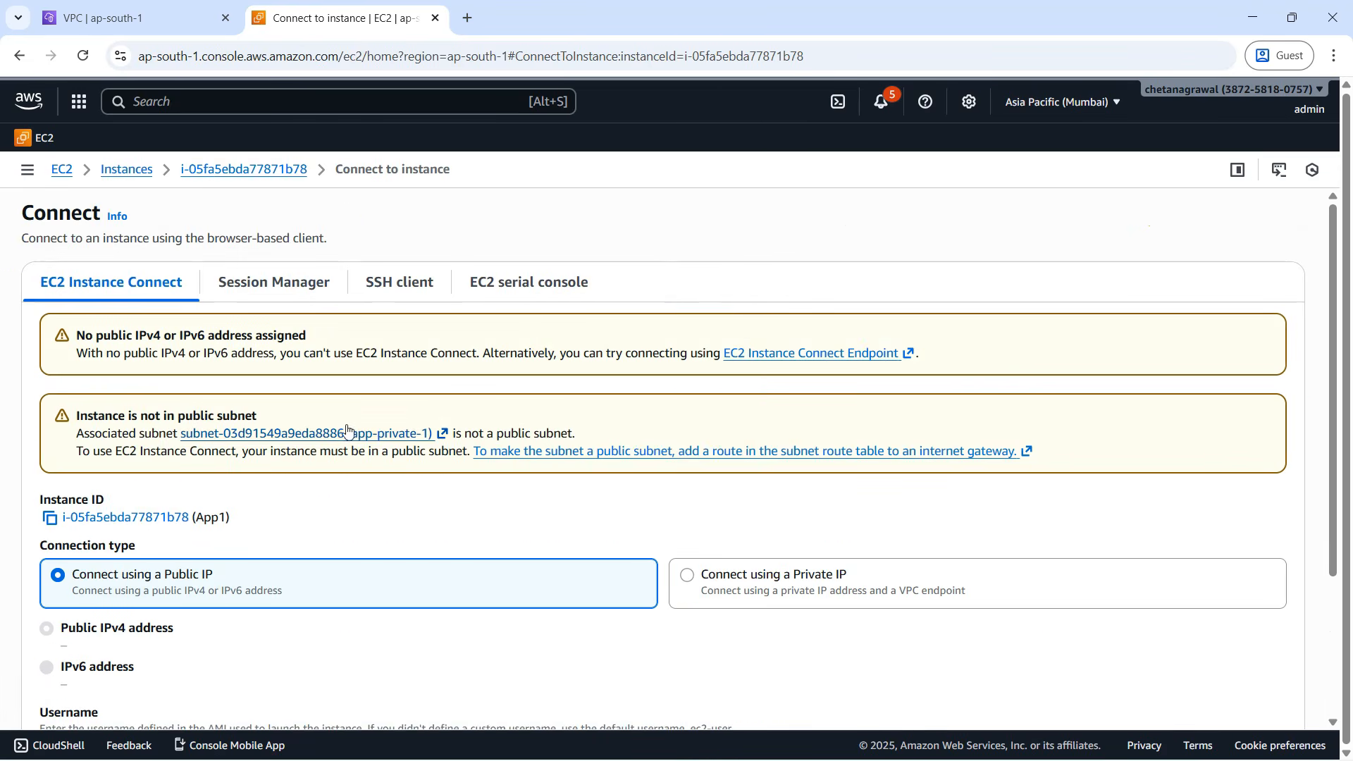
{"action": "scroll", "coordinate": [390, 398], "scroll_direction": "down", "scroll_amount": 1}
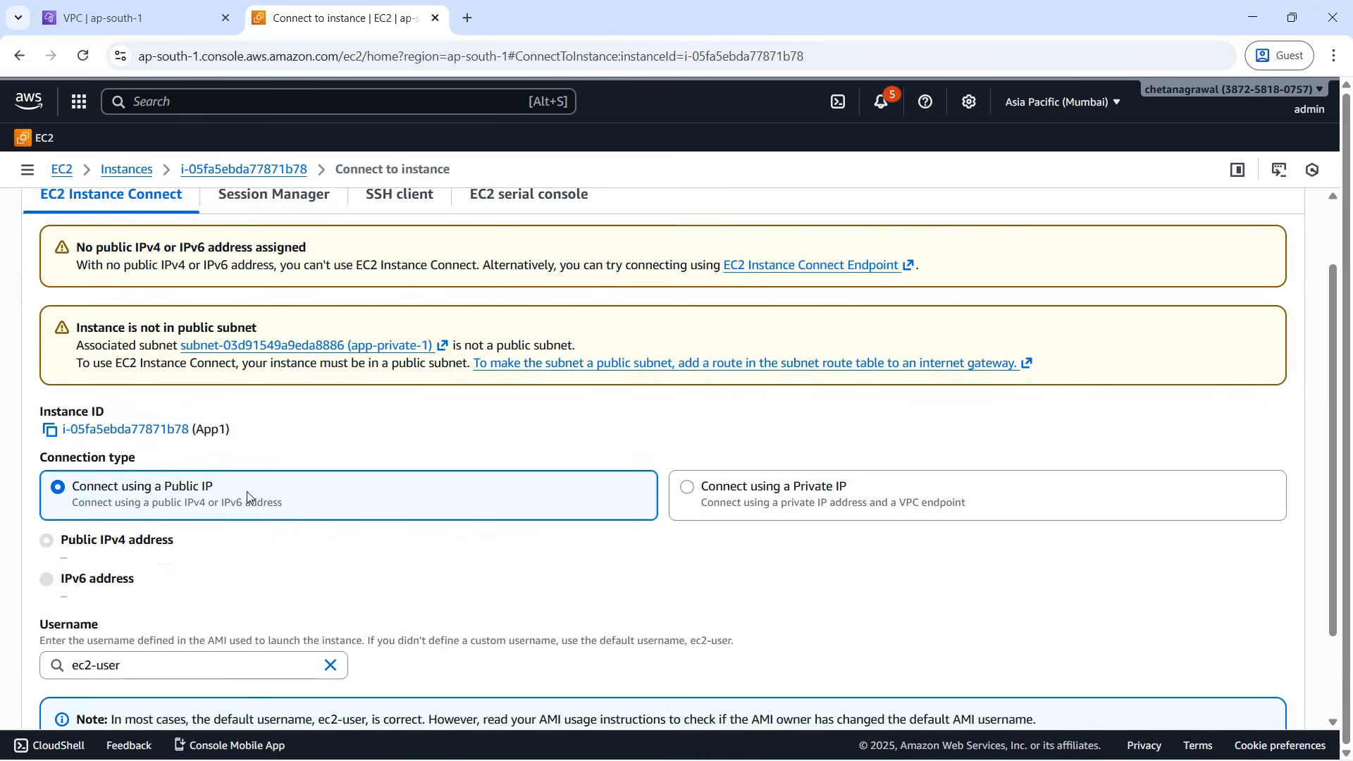
{"action": "scroll", "coordinate": [184, 394], "scroll_direction": "up", "scroll_amount": 1}
{"action": "scroll", "coordinate": [133, 307], "scroll_direction": "down", "scroll_amount": 2}
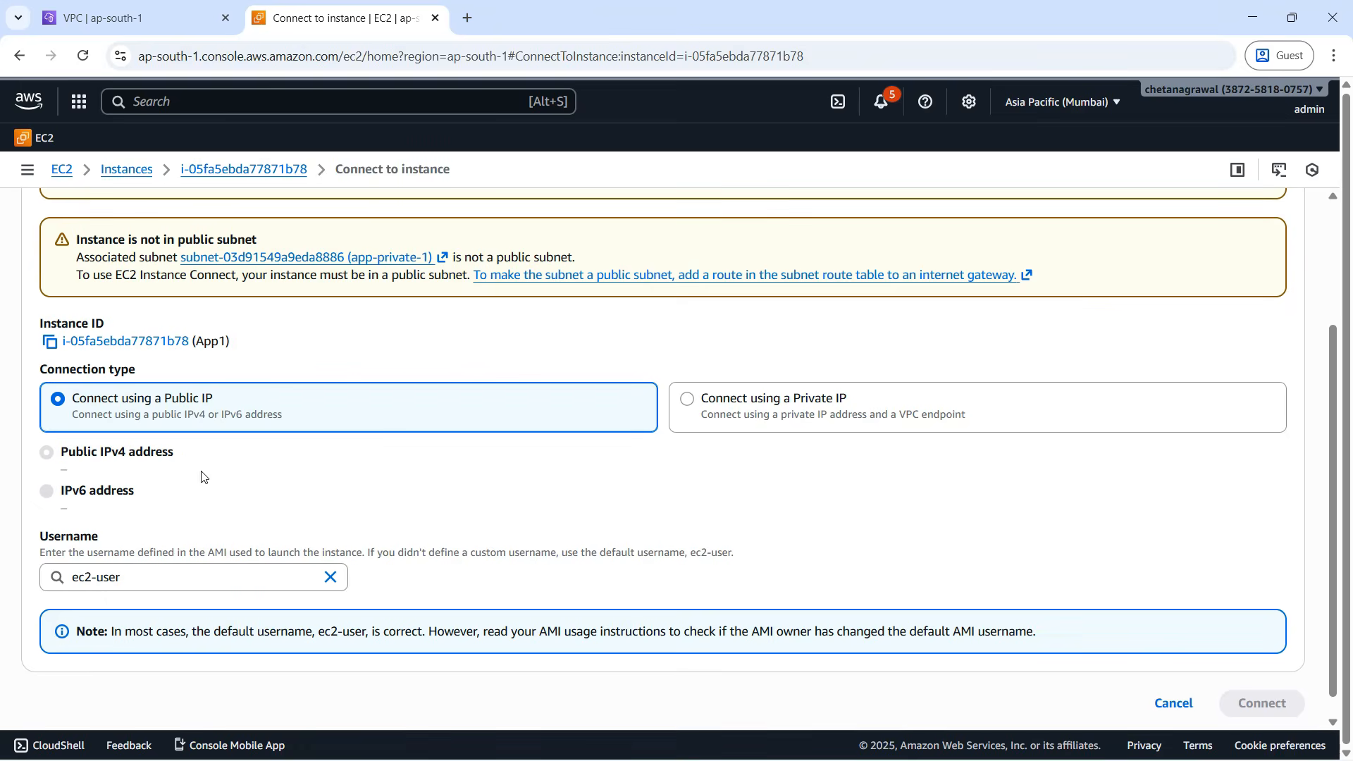
{"action": "left_click", "coordinate": [745, 409]}
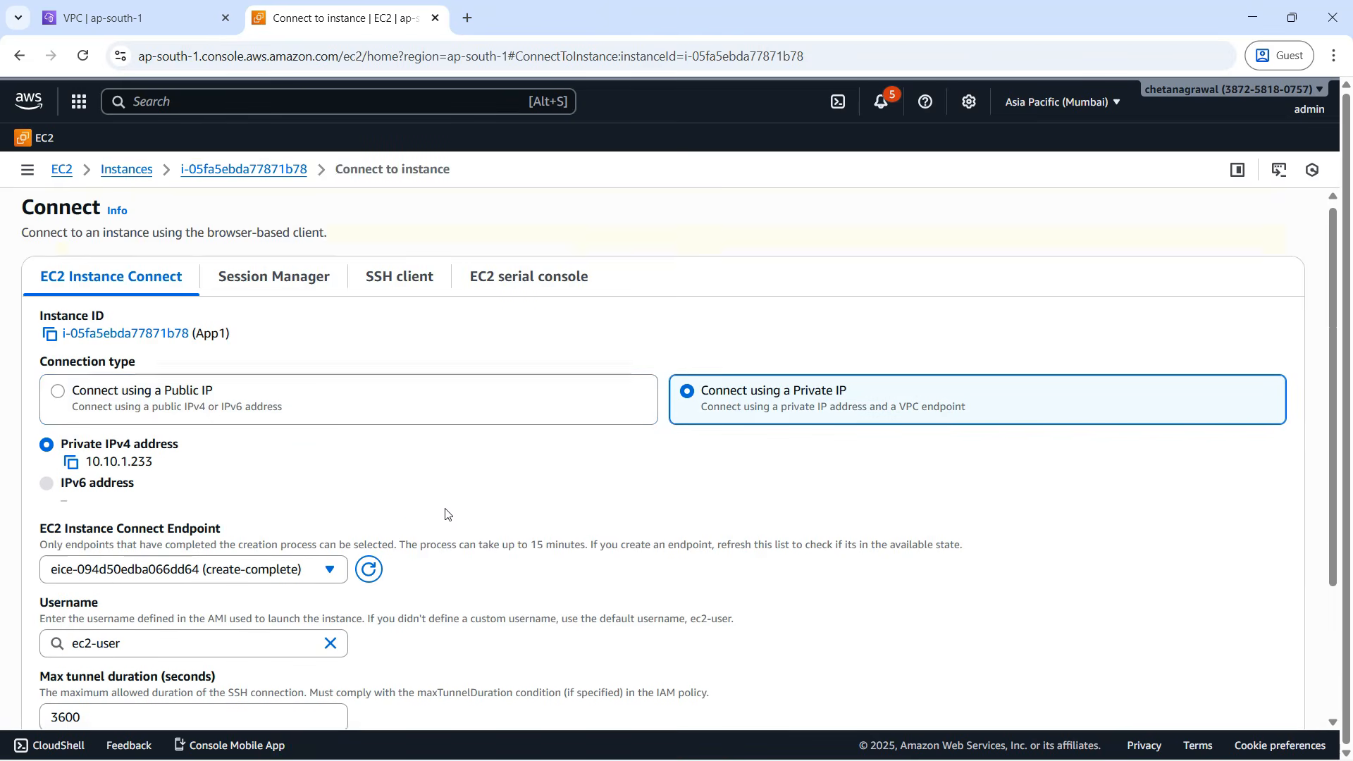
{"action": "scroll", "coordinate": [446, 513], "scroll_direction": "down", "scroll_amount": 2}
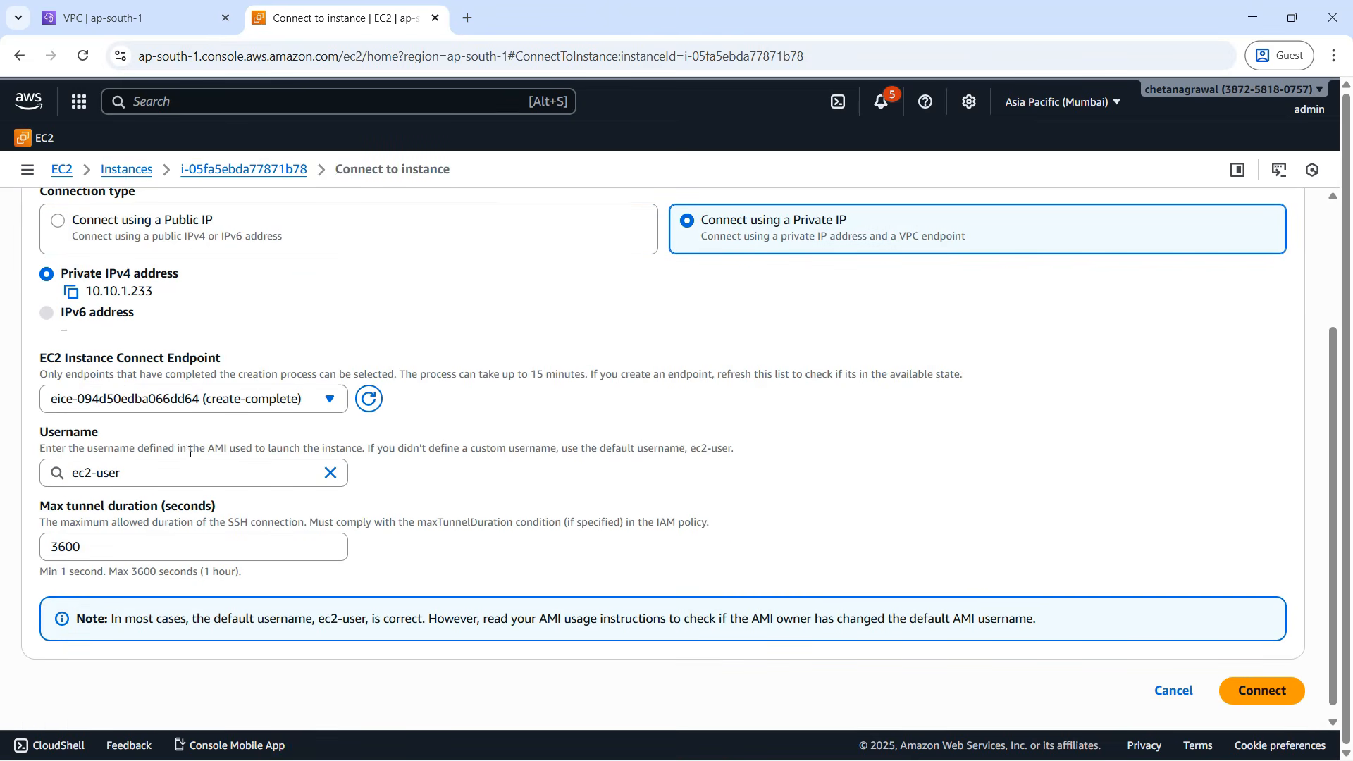
{"action": "scroll", "coordinate": [536, 528], "scroll_direction": "down", "scroll_amount": 1}
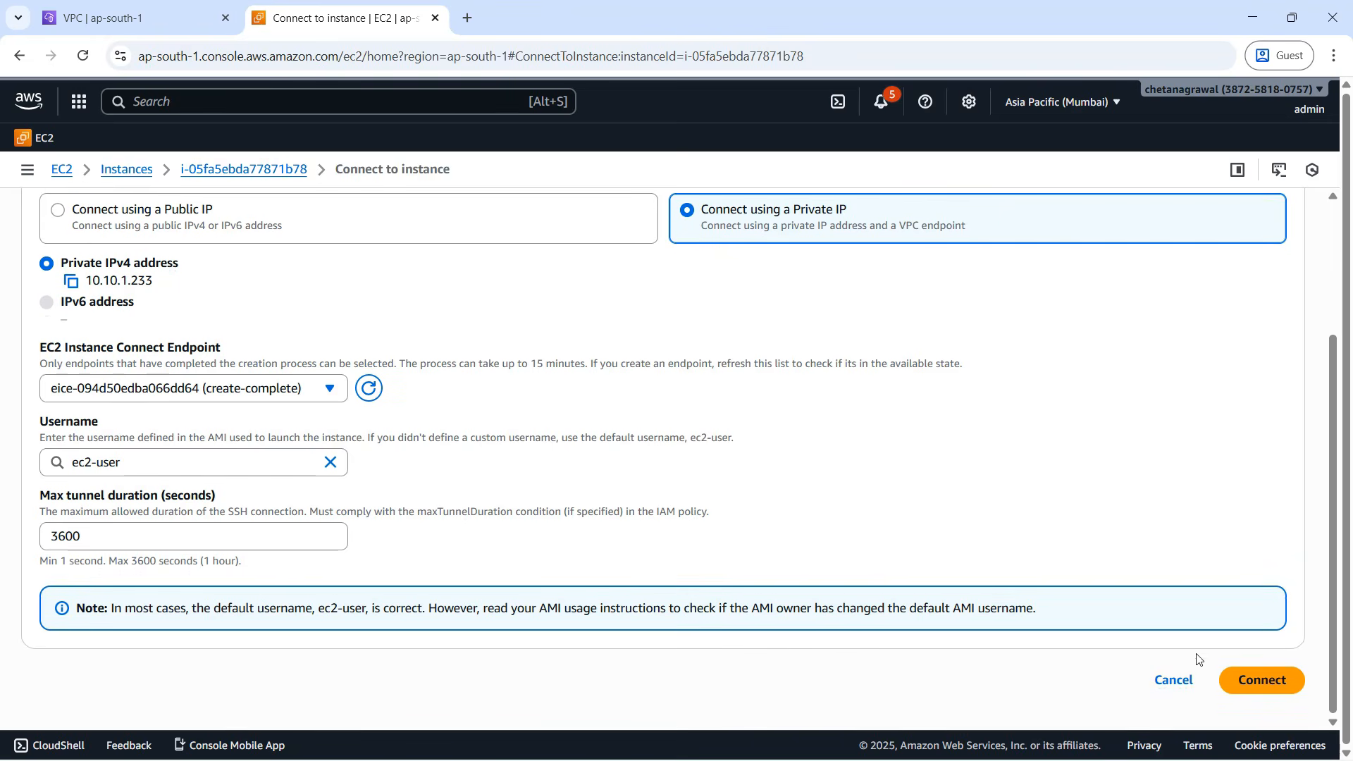
{"action": "left_click", "coordinate": [1258, 678]}
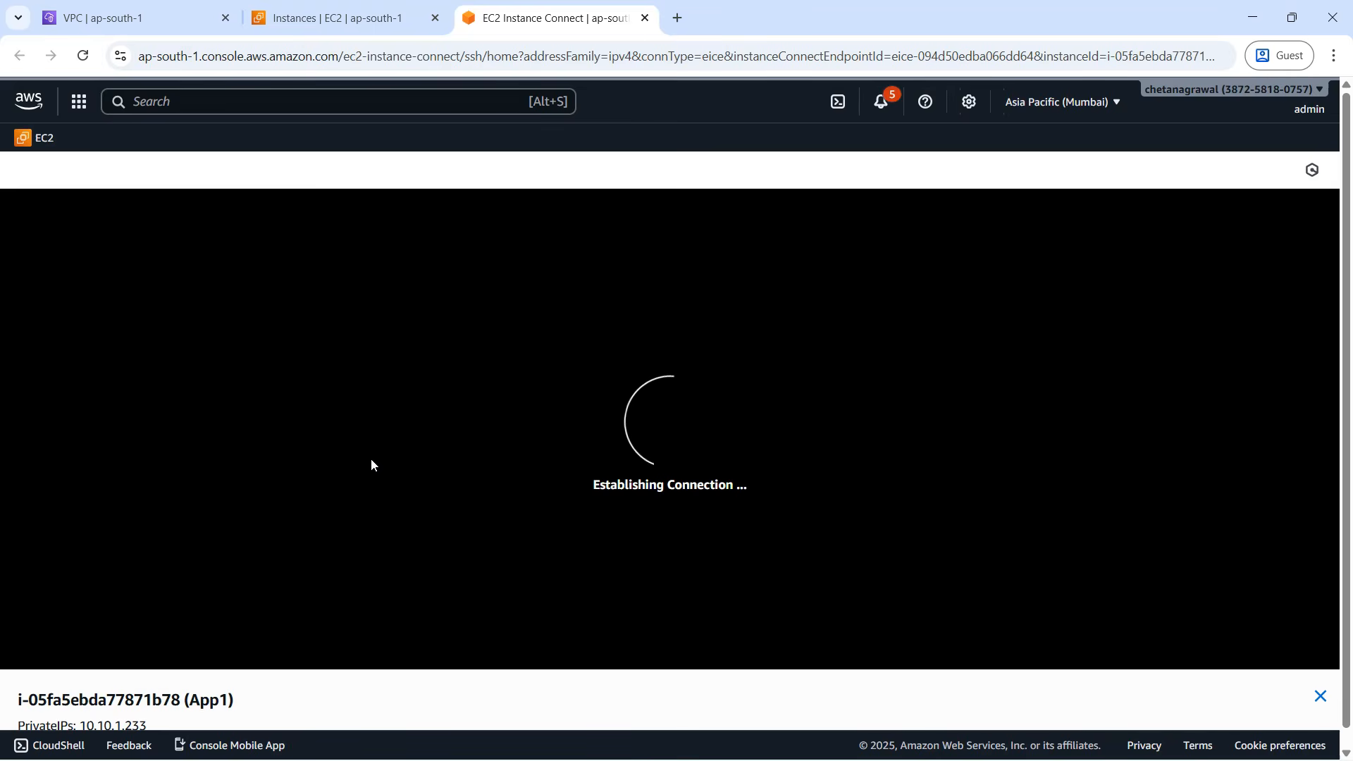
- Test App1's internet access by running ping google.com in its terminal, and stop the ping
{"action": "left_click", "coordinate": [376, 441]}
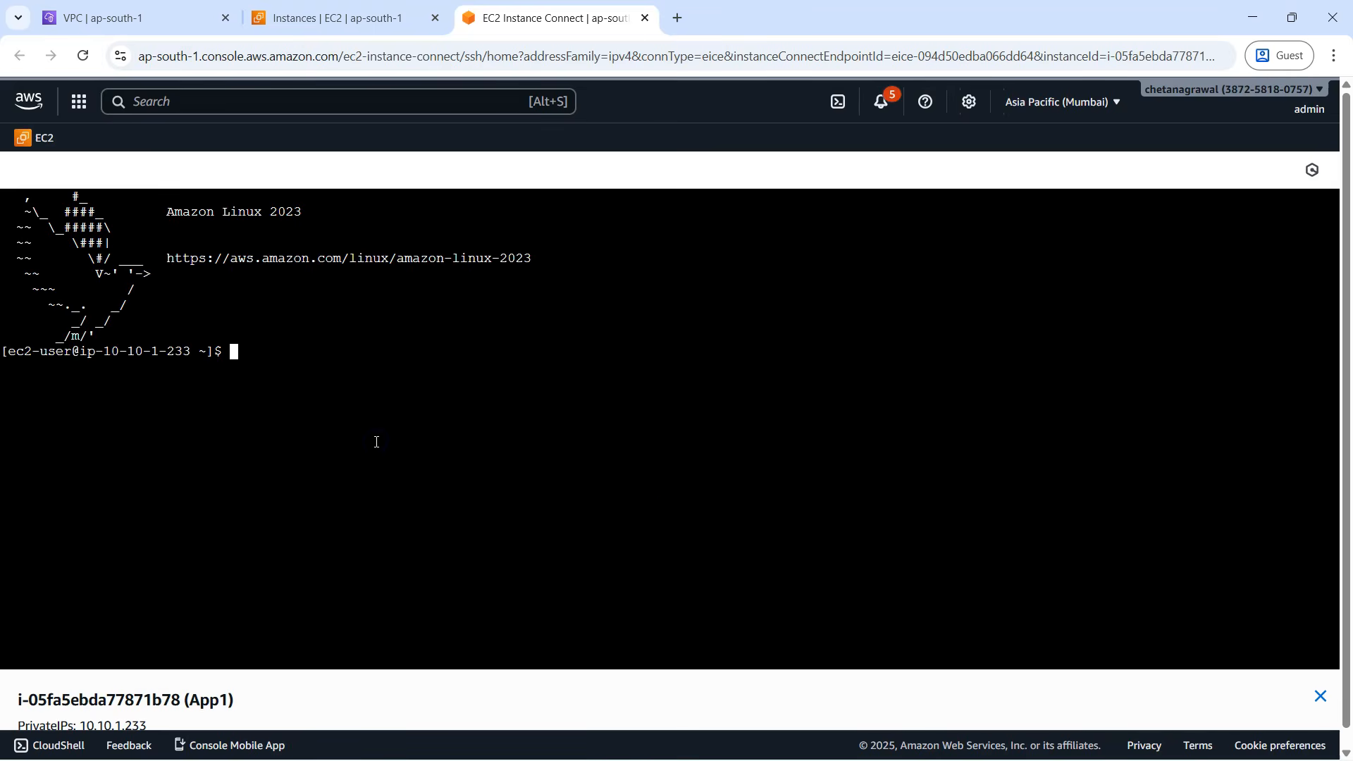
{"action": "type", "text": "ping google.com"}
{"action": "key", "text": "Return"}
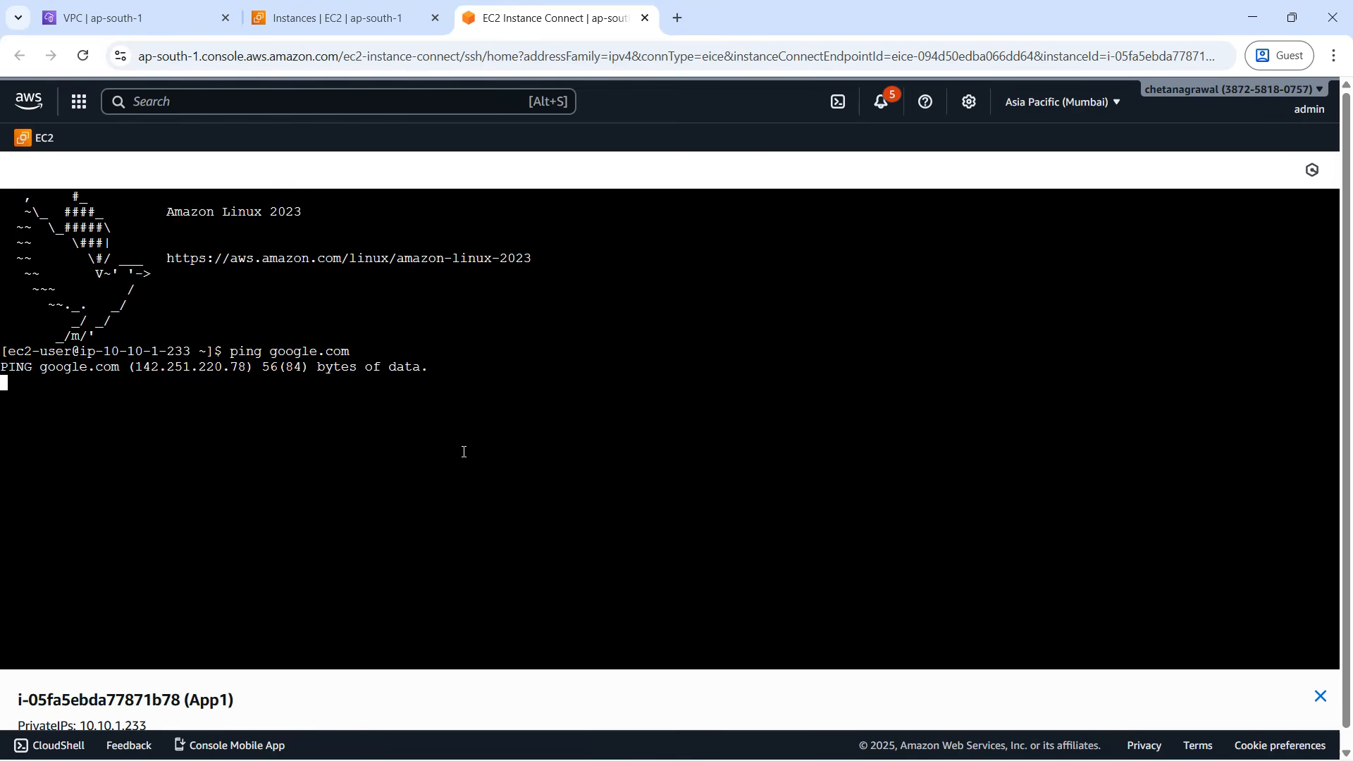
{"action": "key", "text": "ctrl+c"}
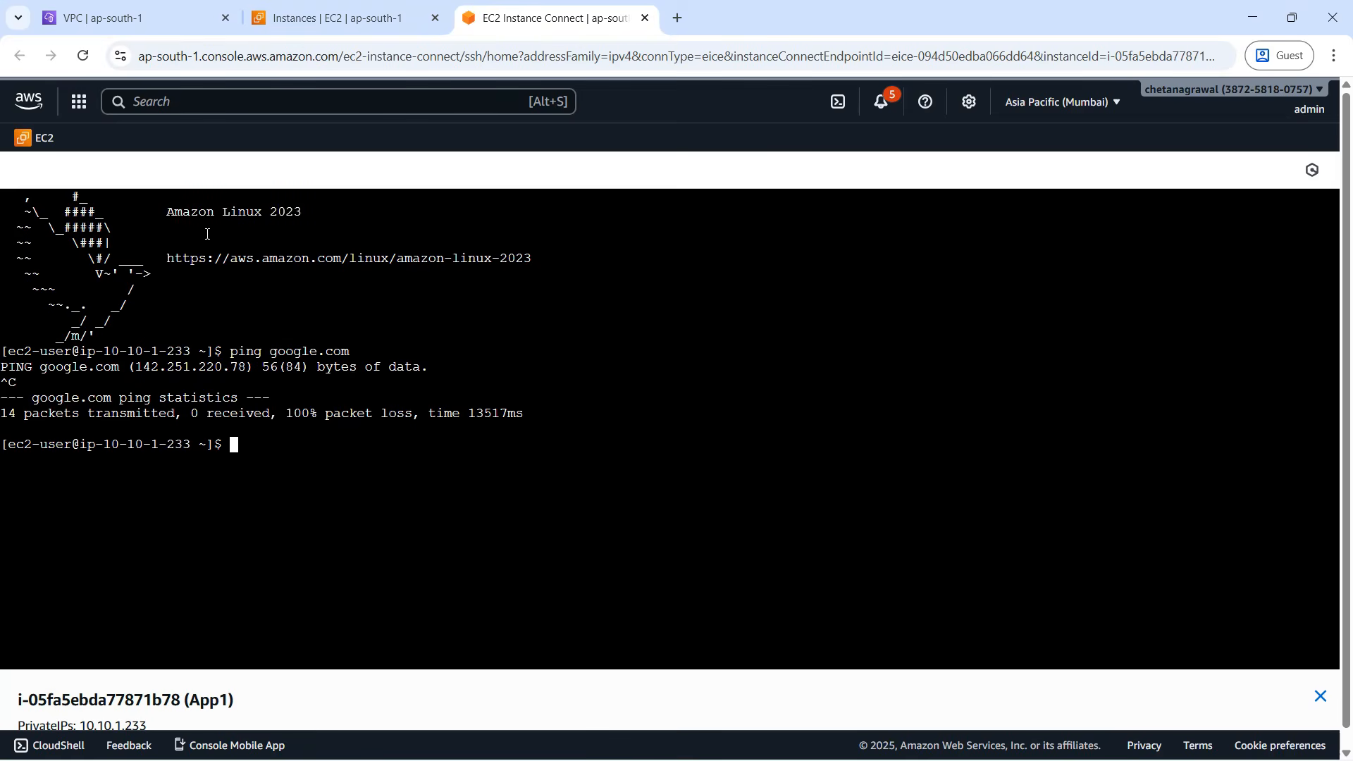
- Start creating a NAT gateway in the VPC console and name it RNAT
{"action": "left_click", "coordinate": [105, 17]}
{"action": "scroll", "coordinate": [150, 395], "scroll_direction": "up", "scroll_amount": 5}
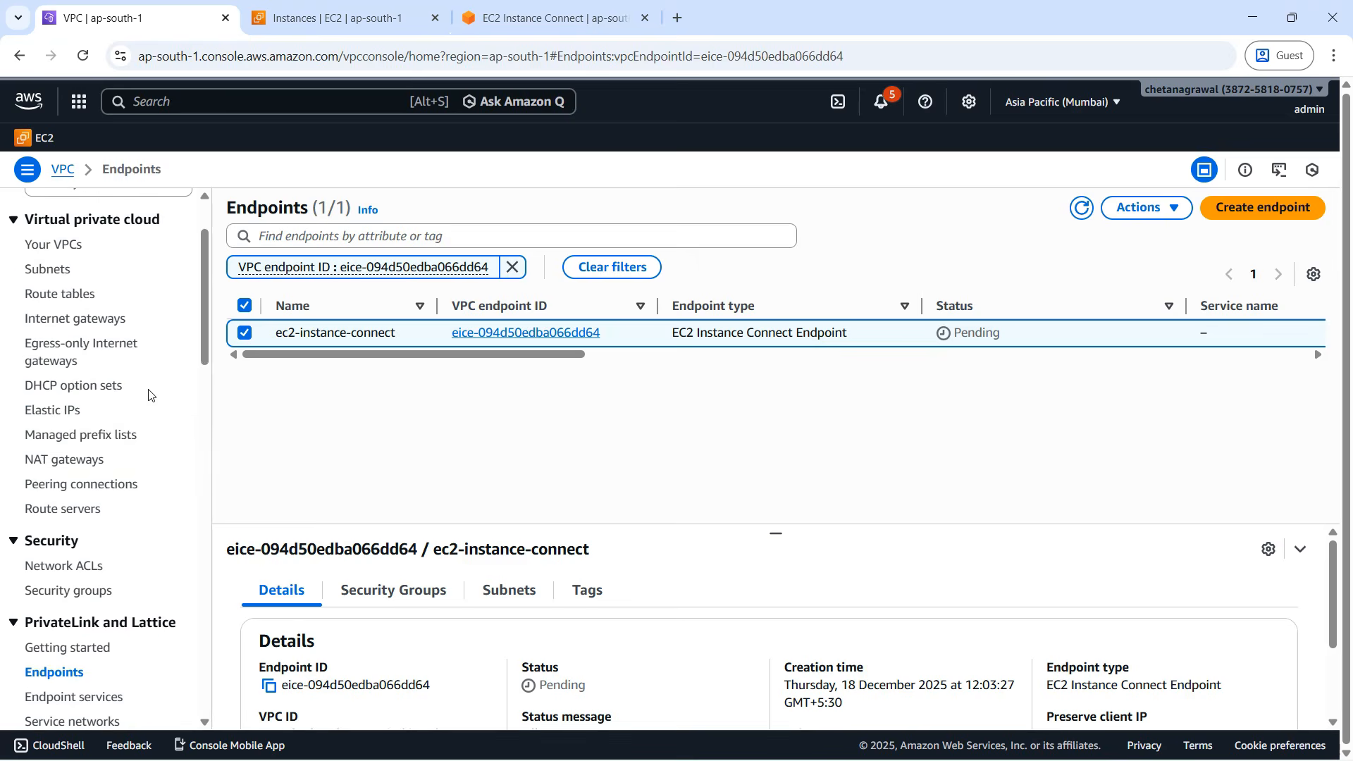
{"action": "scroll", "coordinate": [117, 499], "scroll_direction": "down", "scroll_amount": 1}
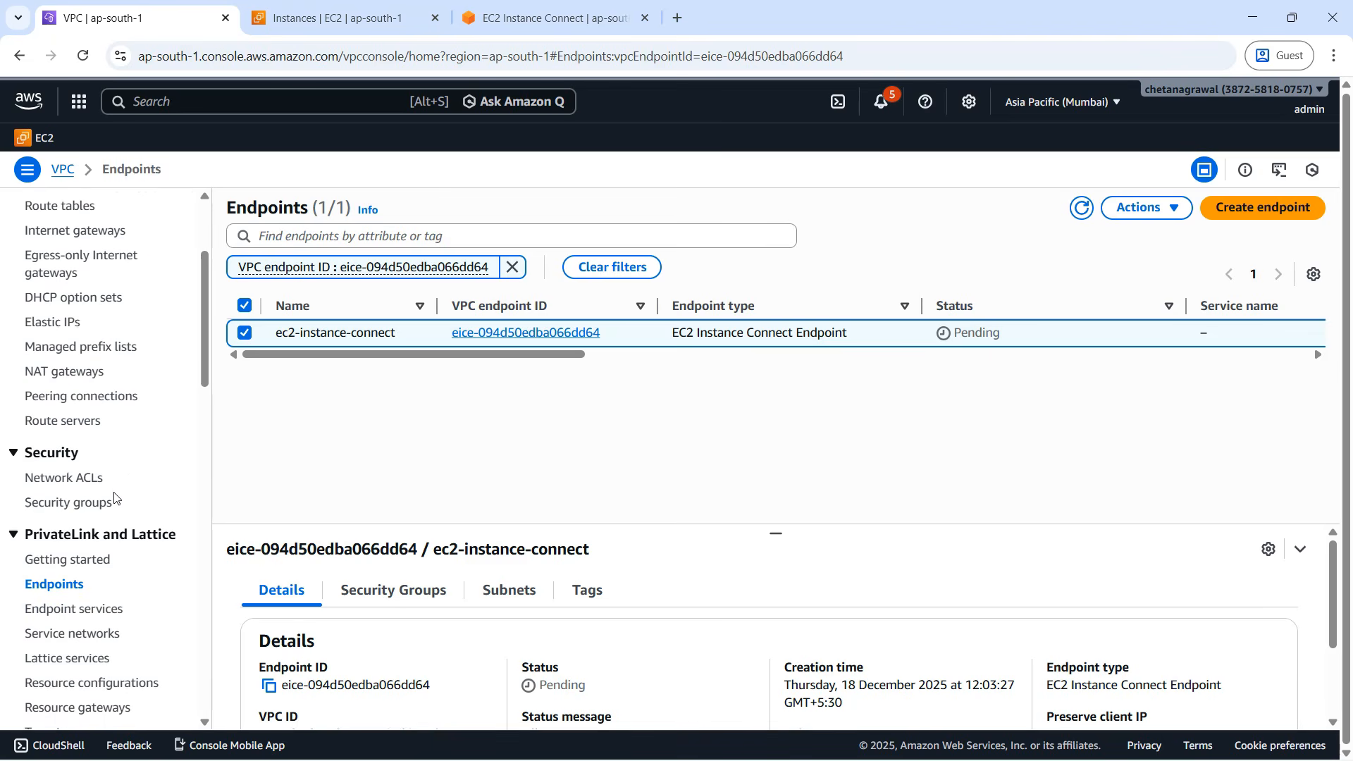
{"action": "left_click", "coordinate": [77, 371]}
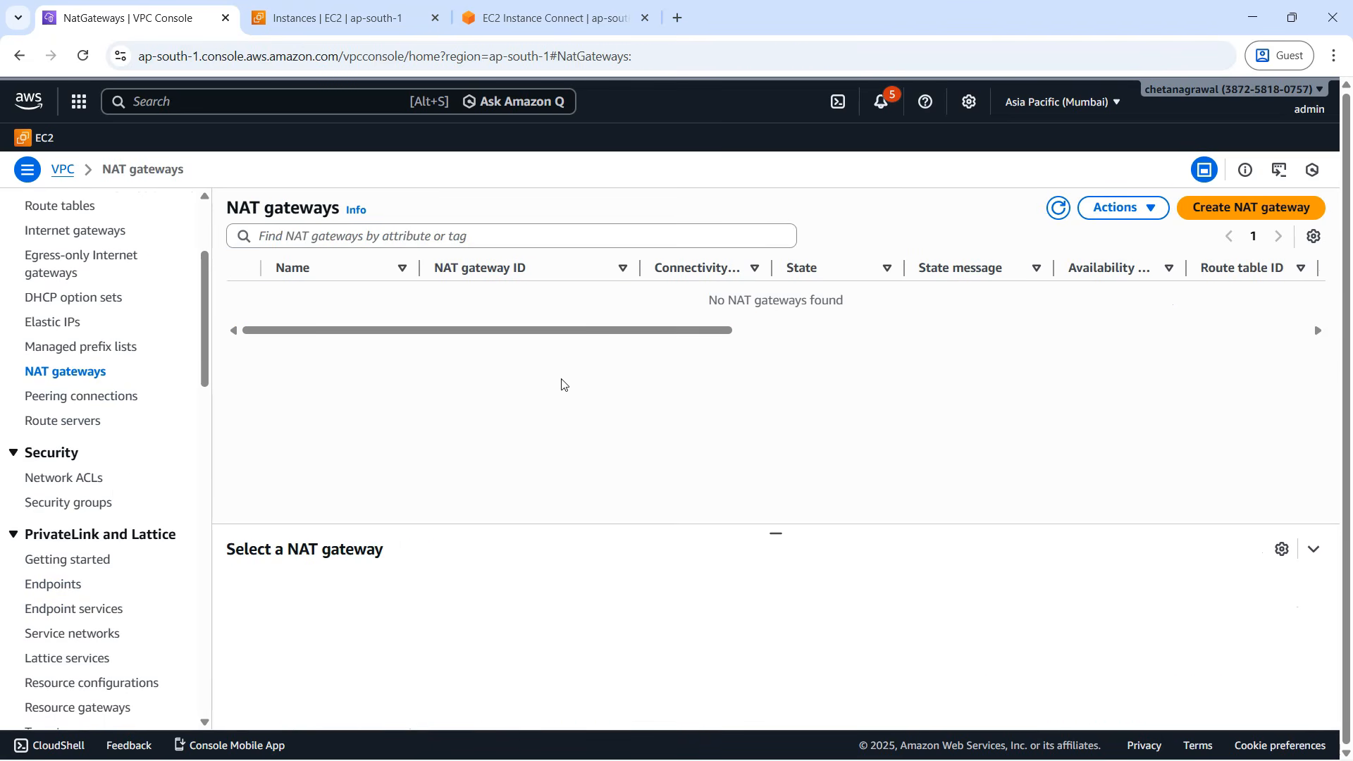
{"action": "left_click", "coordinate": [1189, 210]}
{"action": "left_click", "coordinate": [134, 342]}
{"action": "type", "text": "RNAT"}
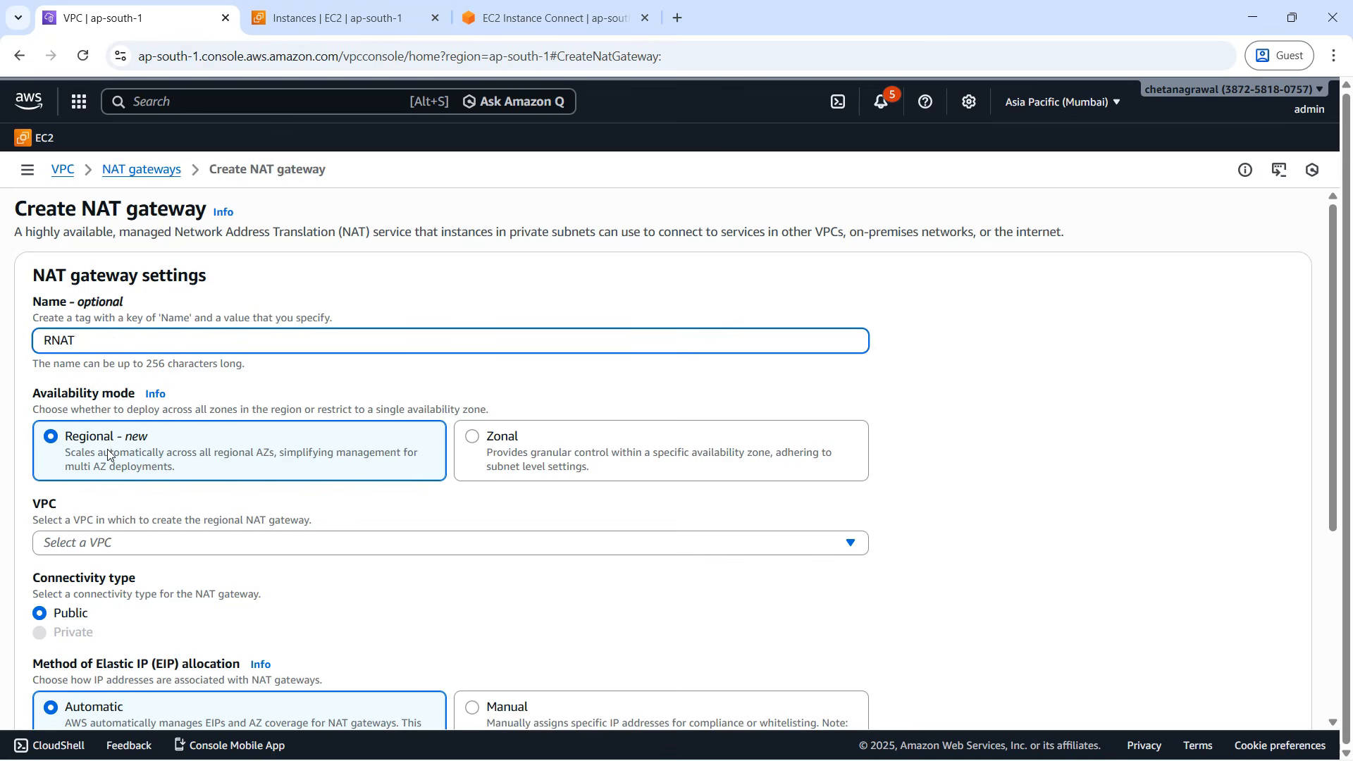
- Create RNAT as a public Regional NAT gateway in the demo VPC with automatic Elastic IP allocation, and dismiss the notification
{"action": "scroll", "coordinate": [111, 455], "scroll_direction": "down", "scroll_amount": 1}
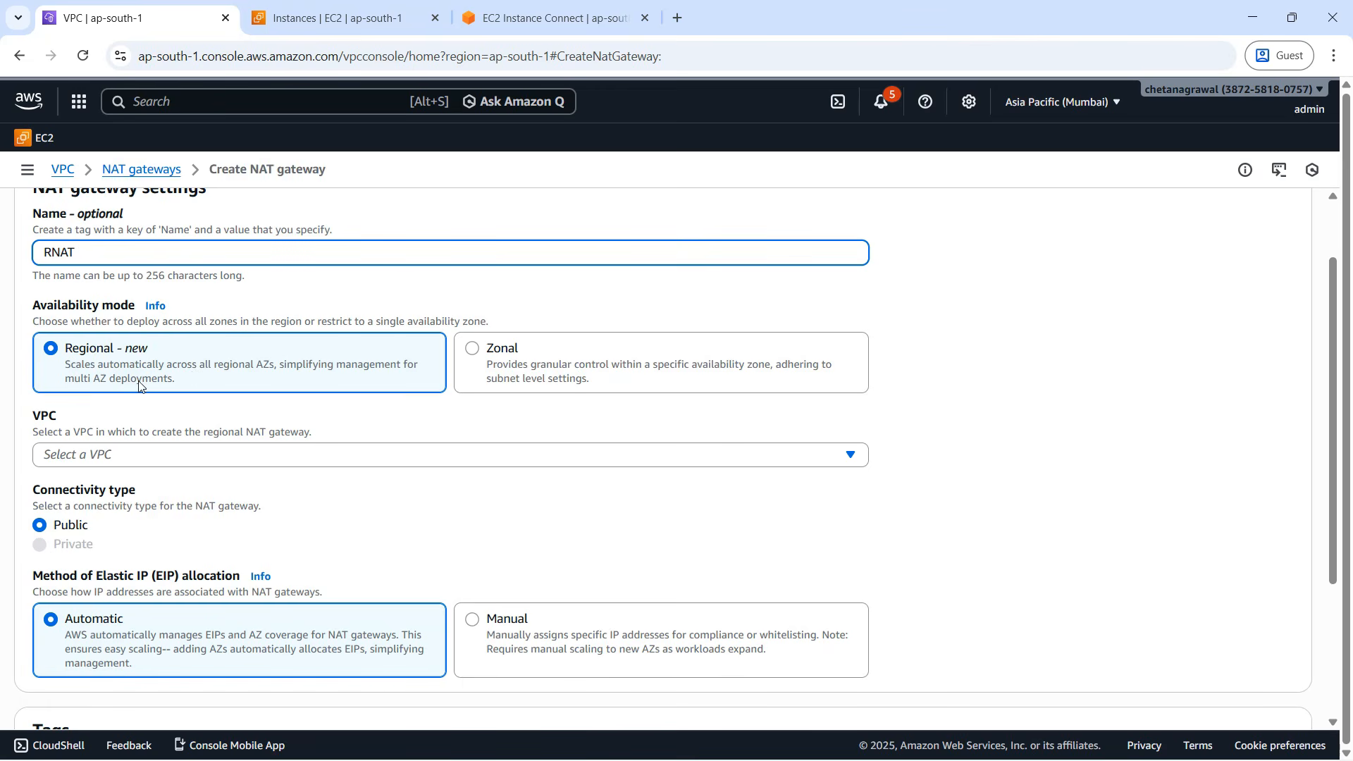
{"action": "left_click", "coordinate": [236, 458]}
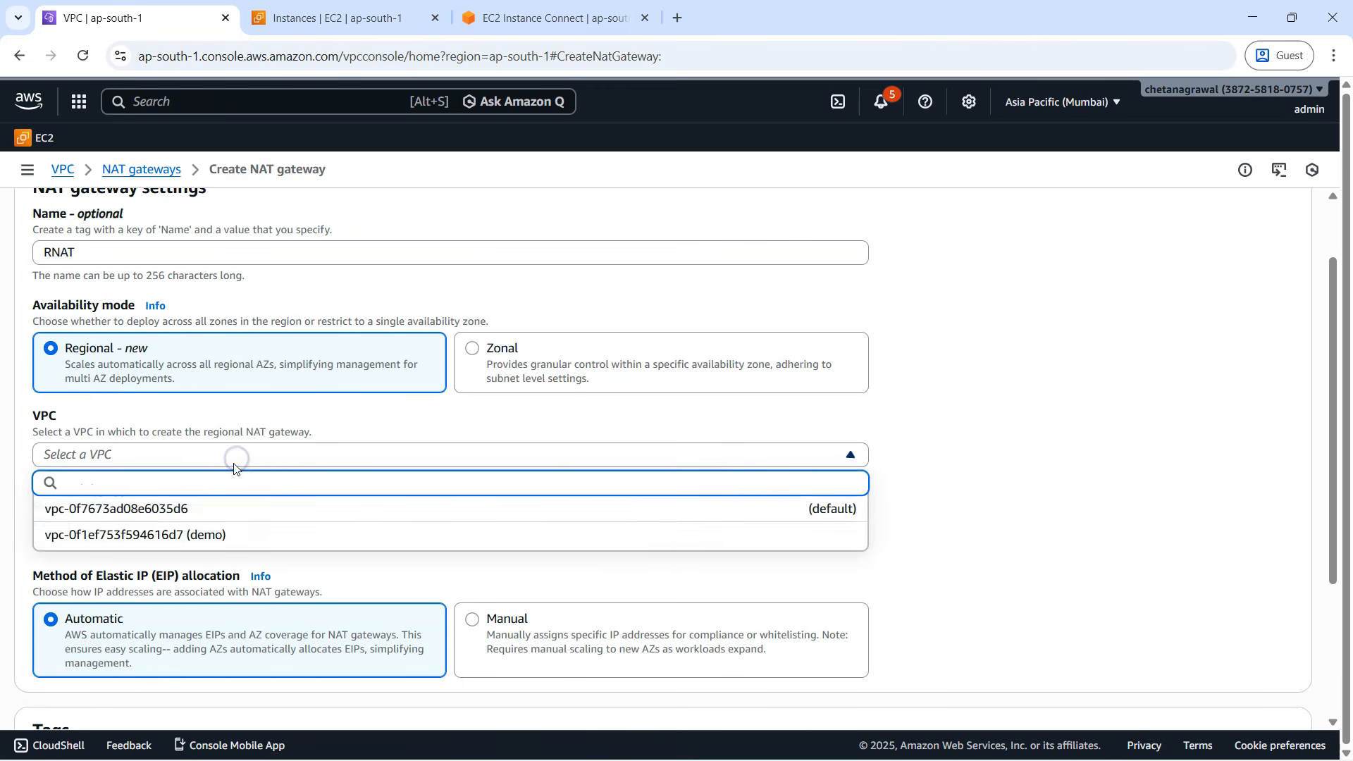
{"action": "left_click", "coordinate": [226, 533]}
{"action": "scroll", "coordinate": [326, 532], "scroll_direction": "down", "scroll_amount": 2}
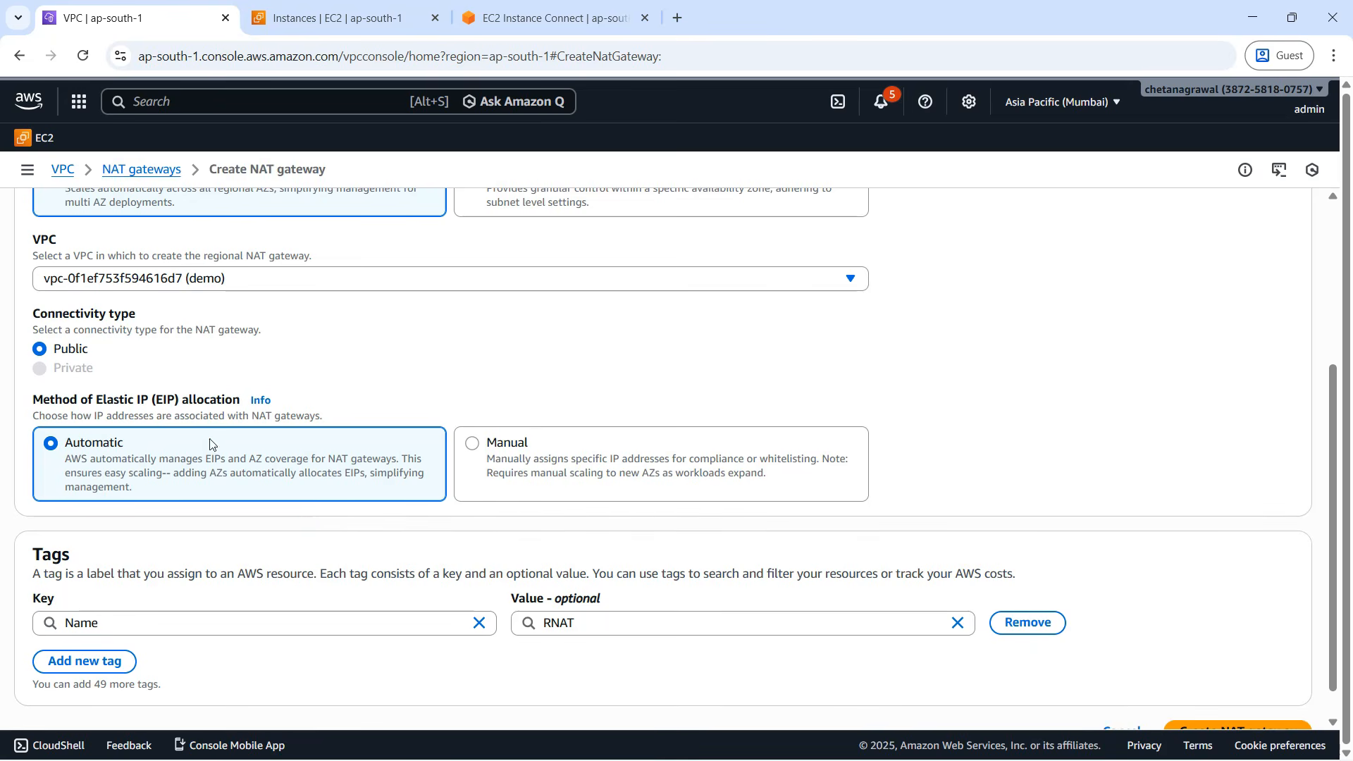
{"action": "scroll", "coordinate": [212, 444], "scroll_direction": "down", "scroll_amount": 1}
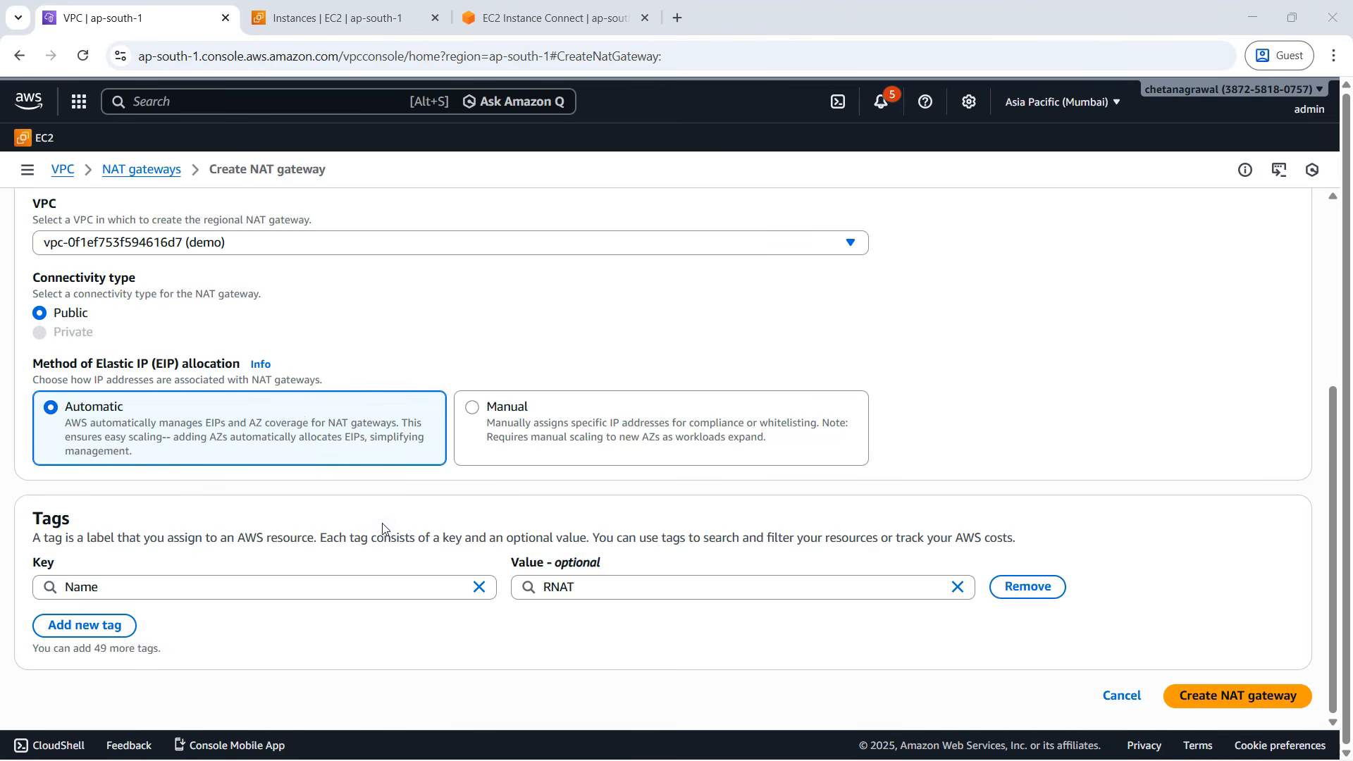
{"action": "left_click", "coordinate": [1239, 698]}
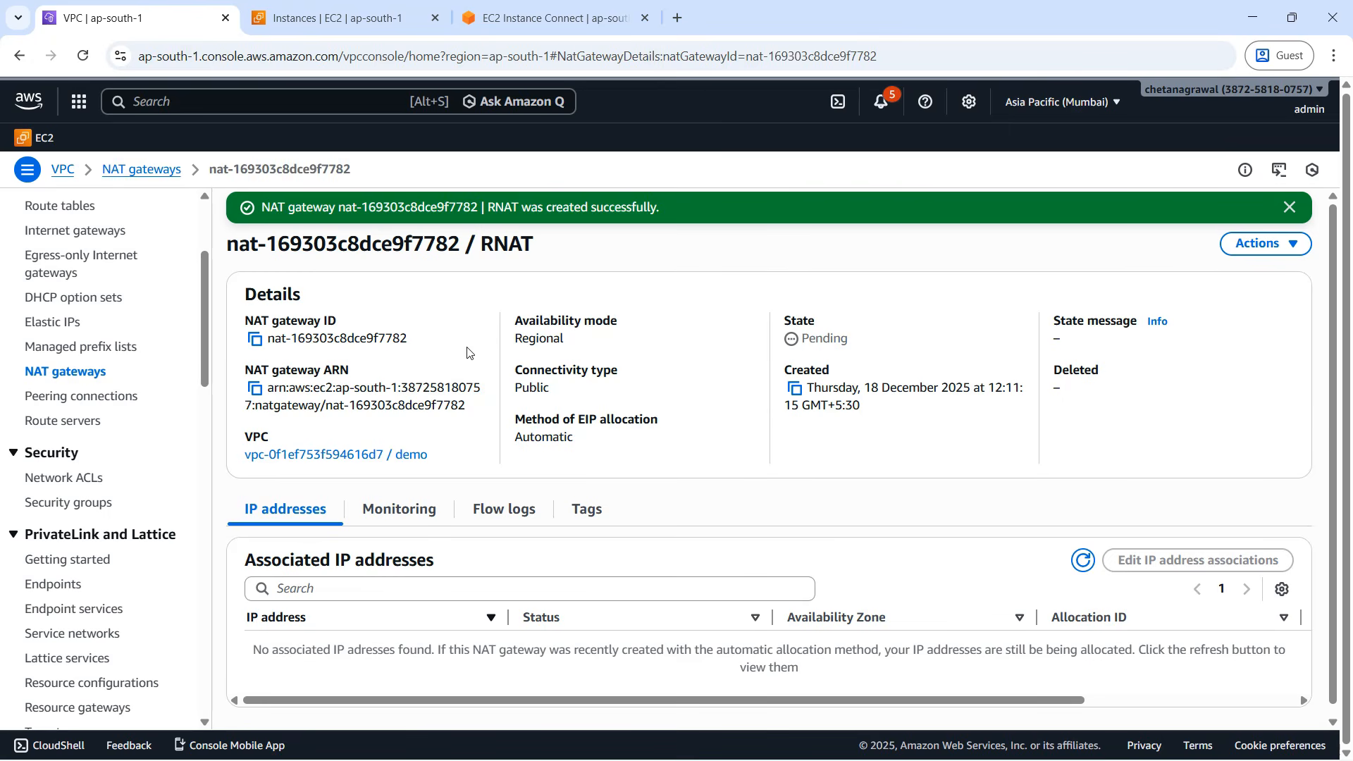
{"action": "left_click", "coordinate": [1290, 206]}
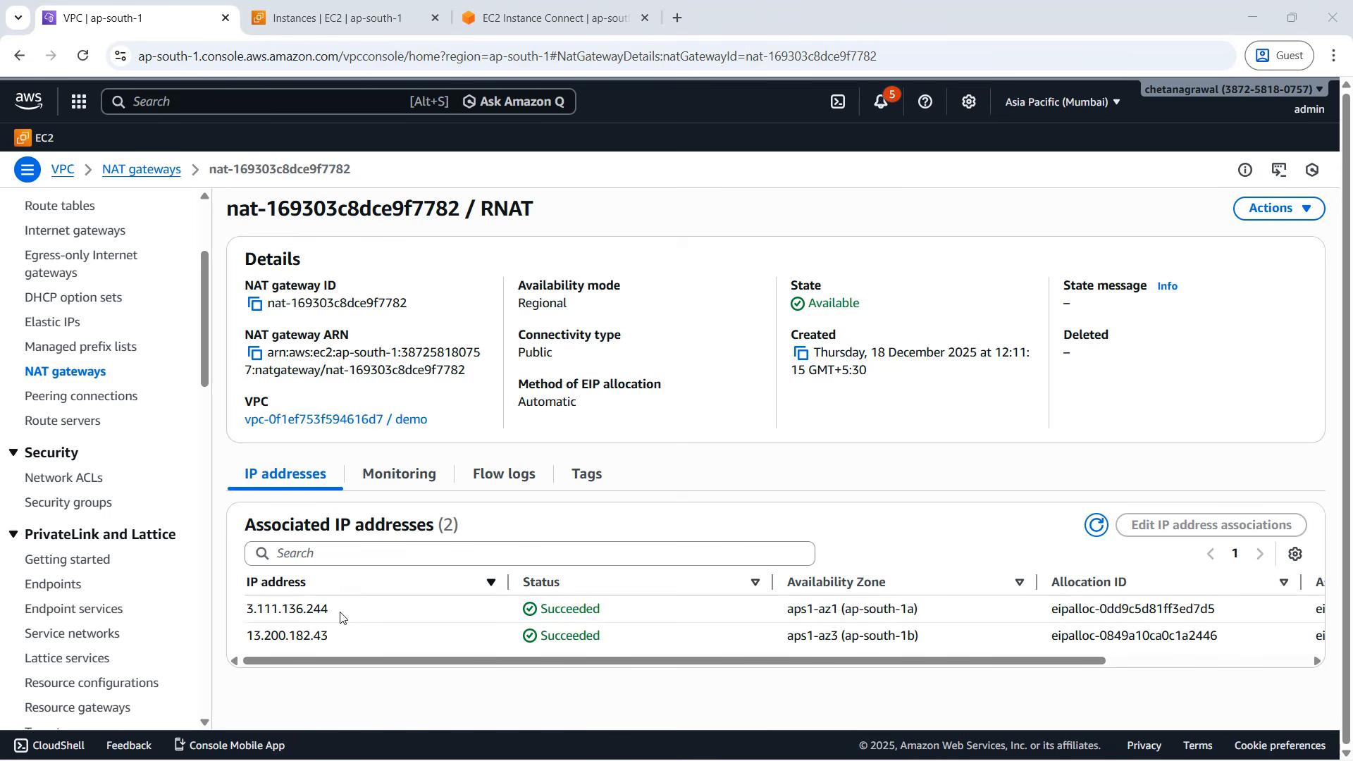
- Examine the availability zones of RNAT's associated IP addresses, and switch back from the exercise diagram to the VPC console
{"action": "left_click_drag", "start_coordinate": [846, 610], "coordinate": [915, 612]}
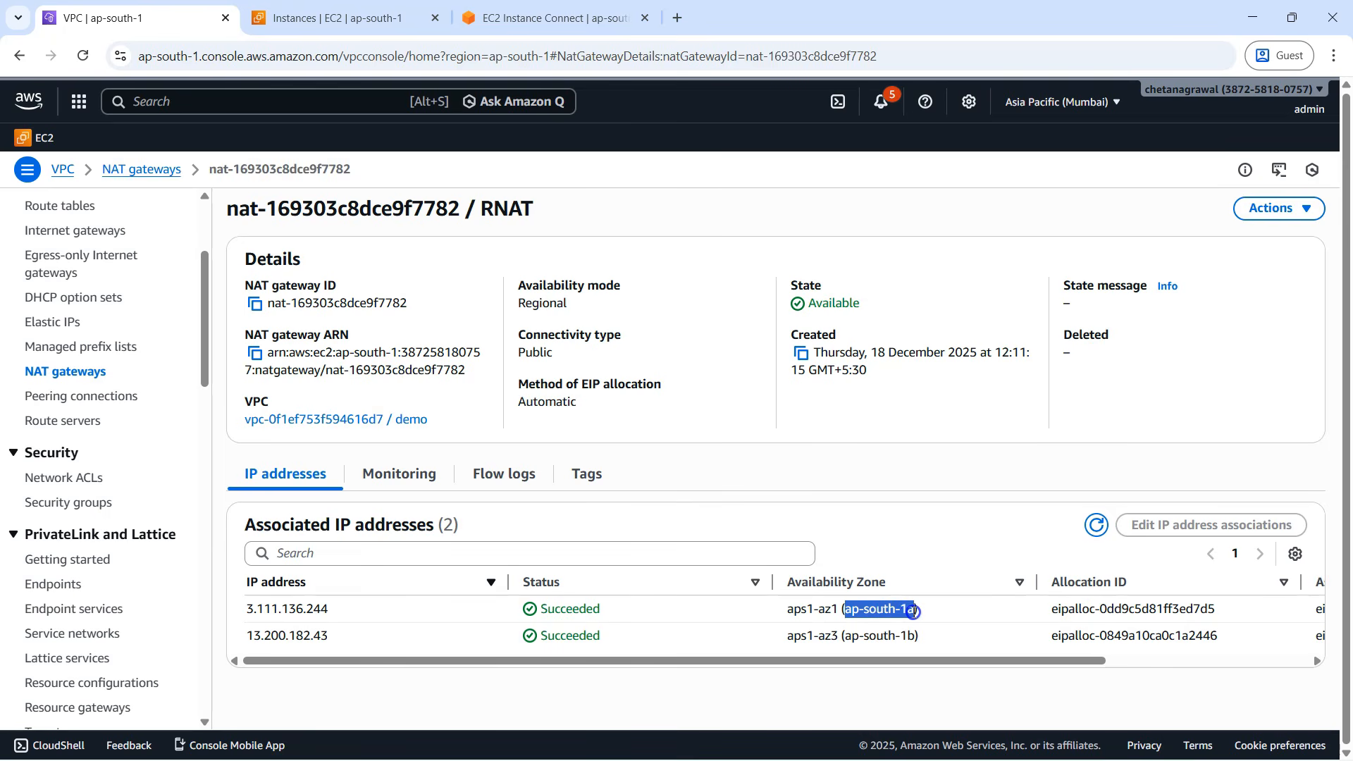
{"action": "left_click", "coordinate": [943, 588]}
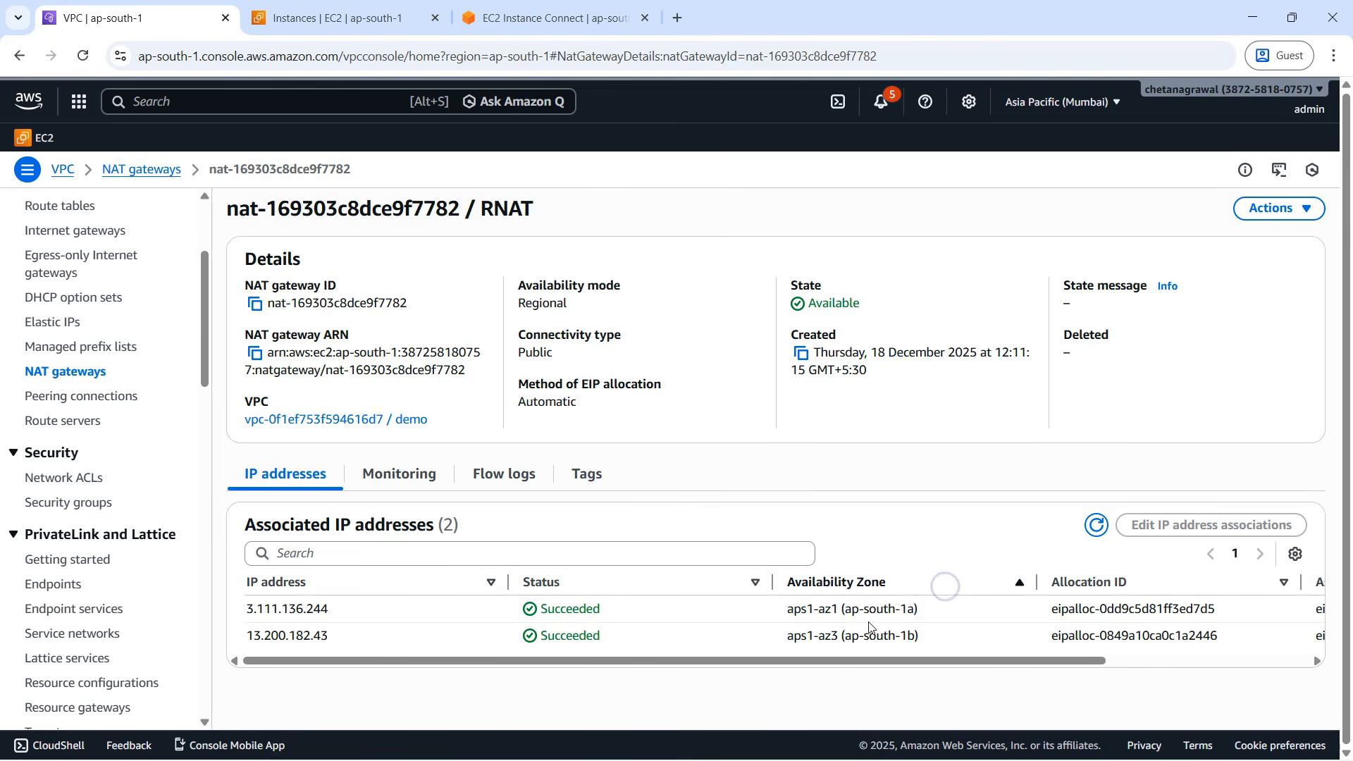
{"action": "double_click", "coordinate": [911, 610]}
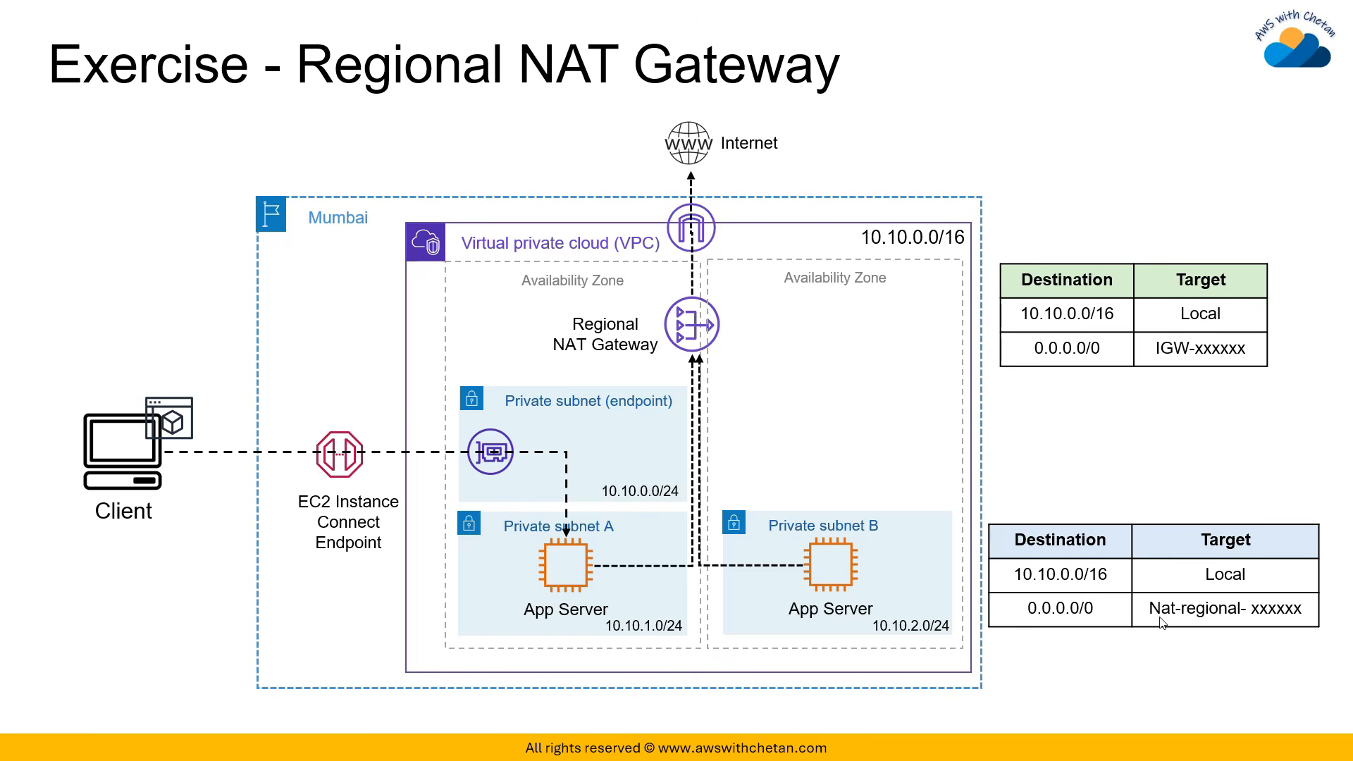
{"action": "key", "text": "alt+Tab"}
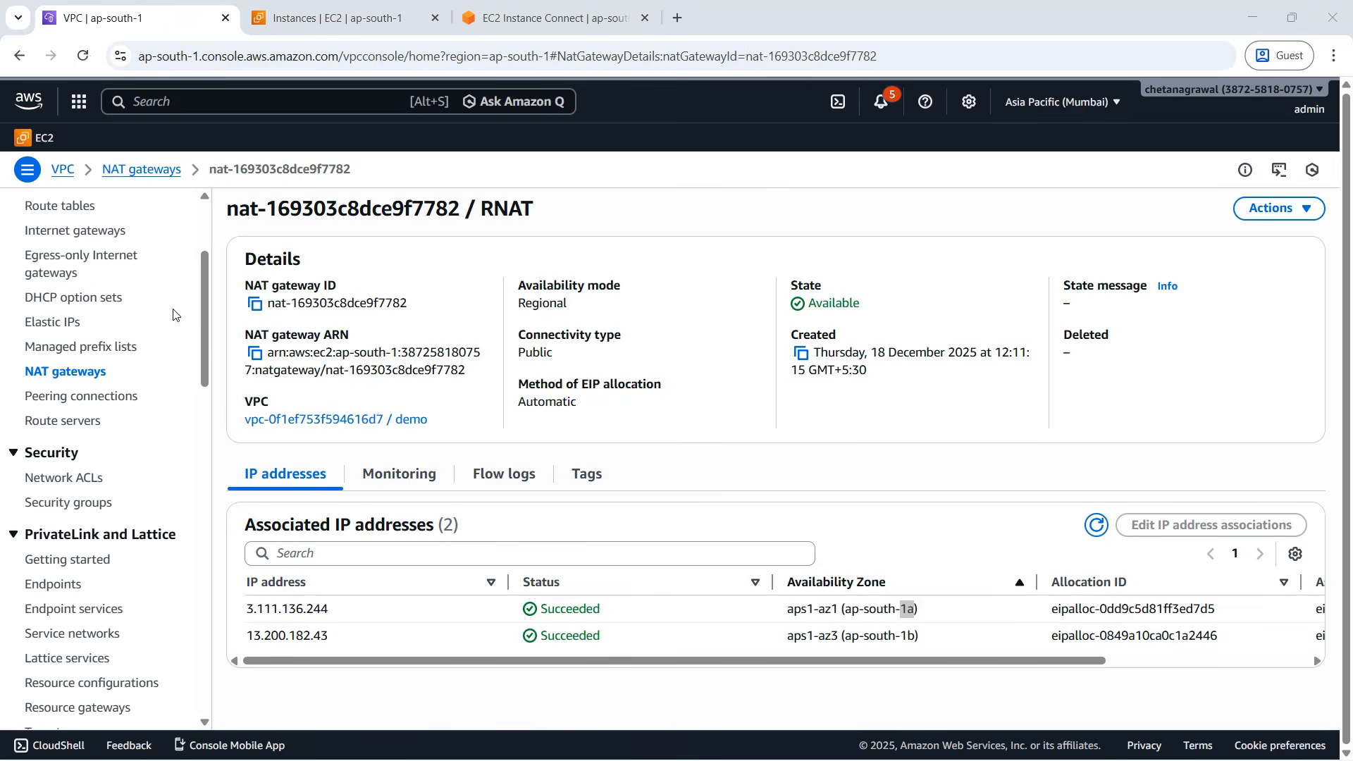
- Open the routes of the app-private route table for editing
{"action": "scroll", "coordinate": [92, 367], "scroll_direction": "up", "scroll_amount": 3}
{"action": "left_click", "coordinate": [76, 395]}
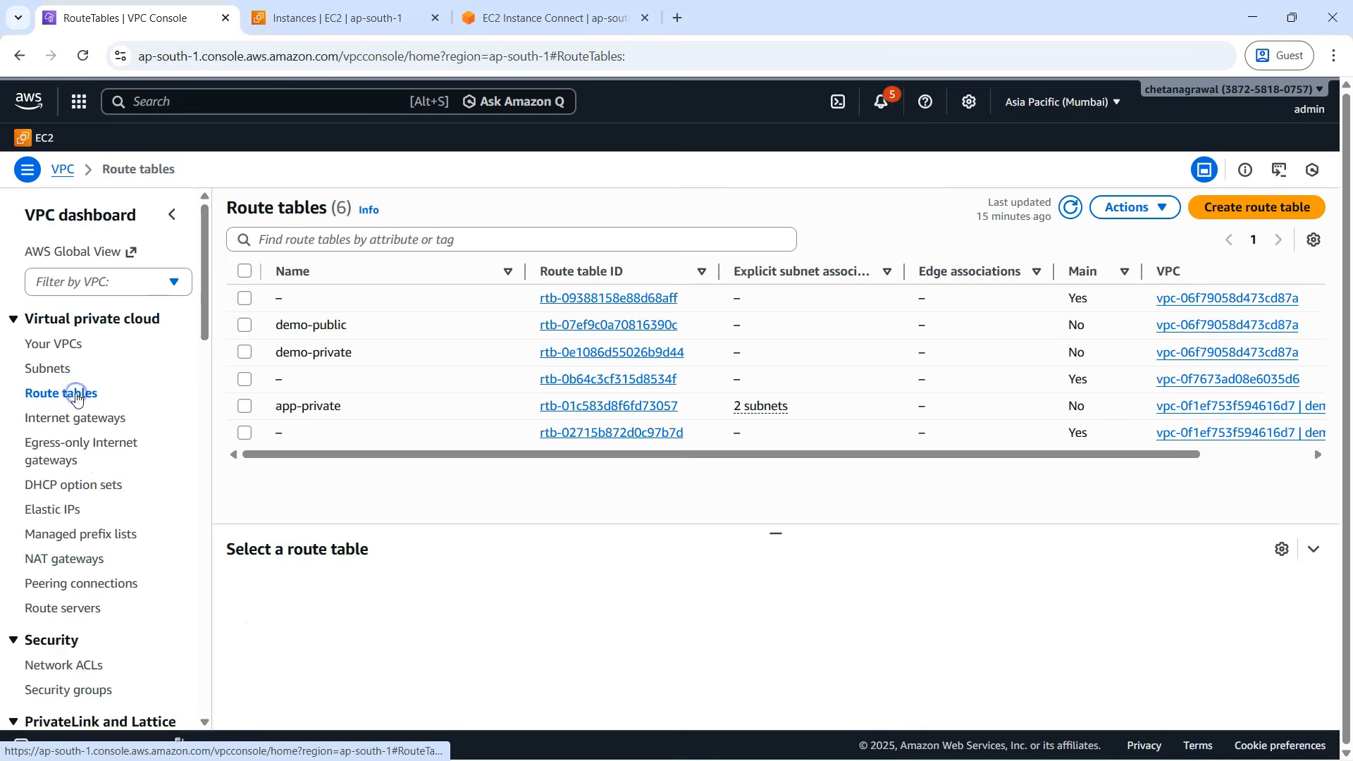
{"action": "left_click", "coordinate": [393, 408]}
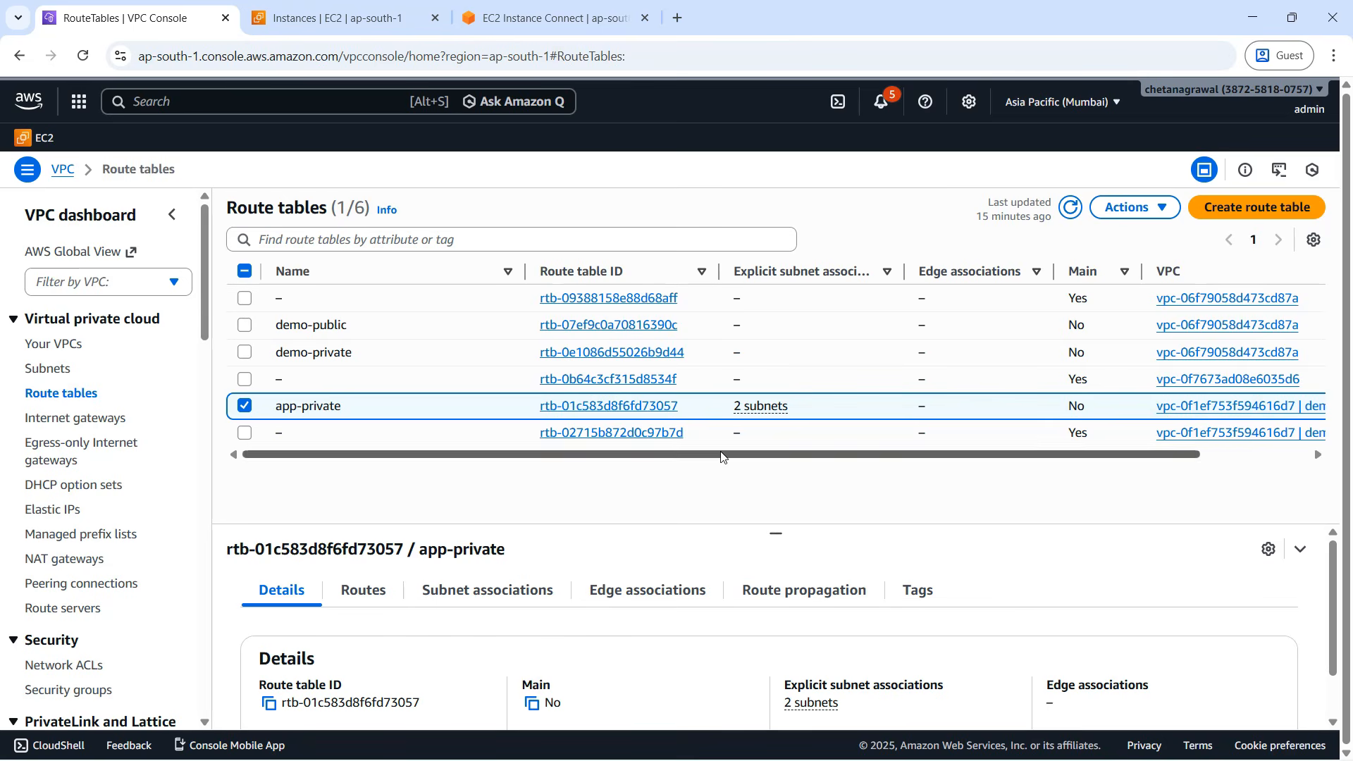
{"action": "left_click_drag", "start_coordinate": [774, 533], "coordinate": [727, 288]}
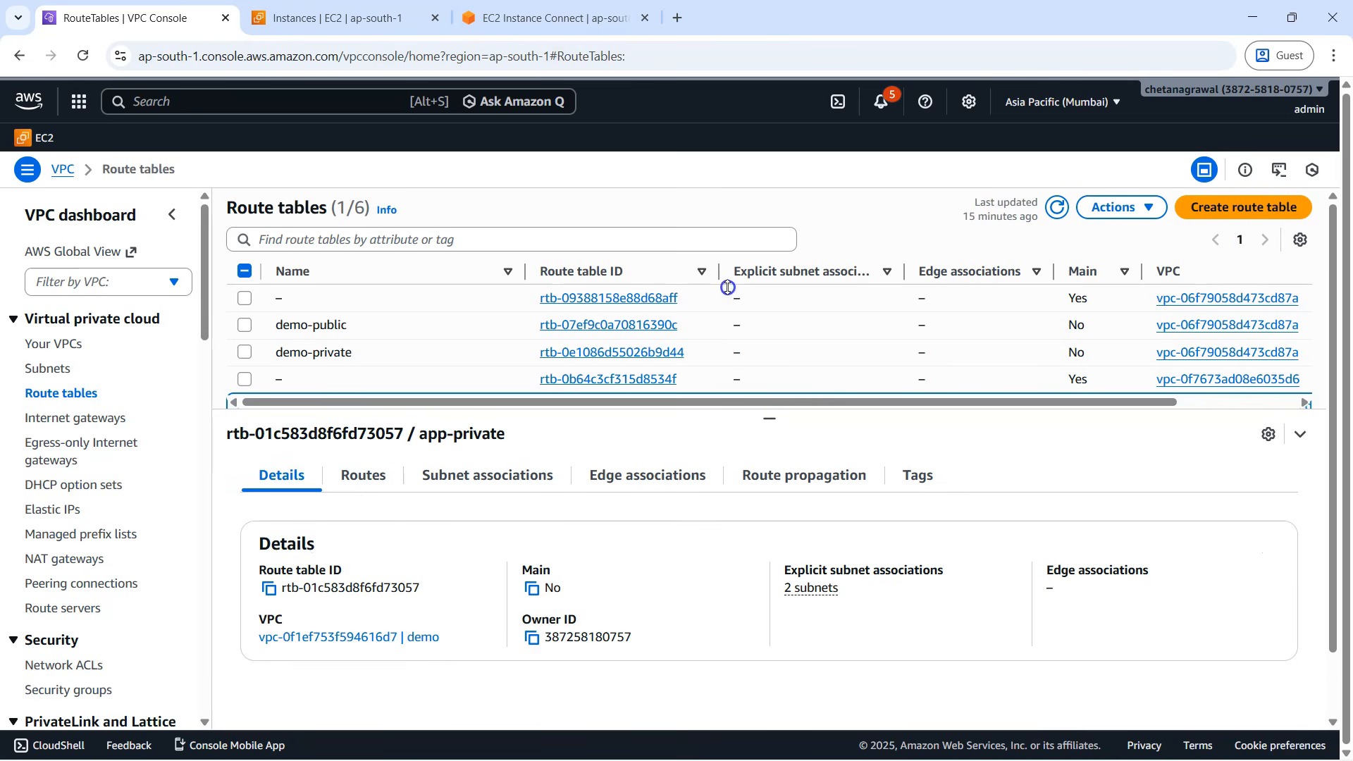
{"action": "left_click", "coordinate": [359, 483]}
{"action": "left_click", "coordinate": [1237, 527]}
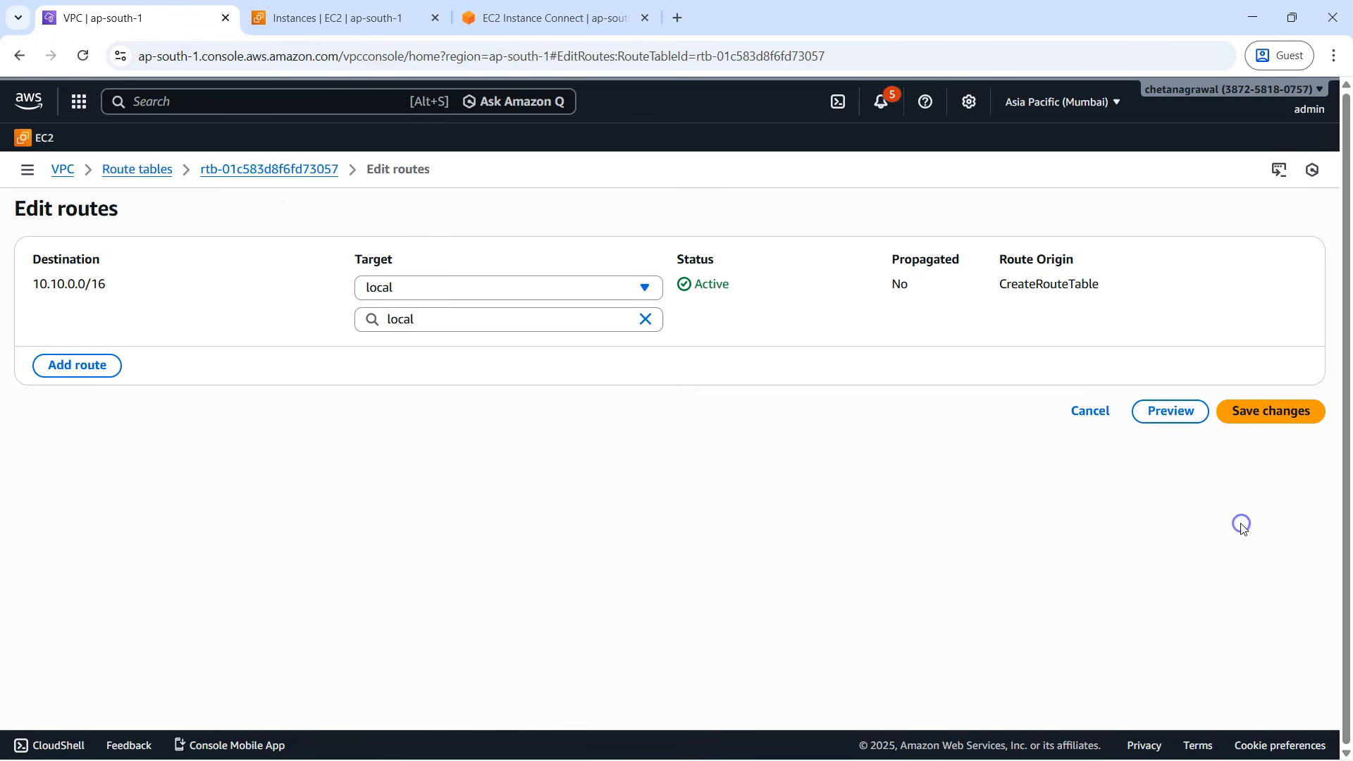
- Add a route for destination 0.0.0.0/0 targeting the RNAT NAT gateway to the app-private route table, and save the changes
{"action": "left_click", "coordinate": [79, 374]}
{"action": "left_click", "coordinate": [91, 353]}
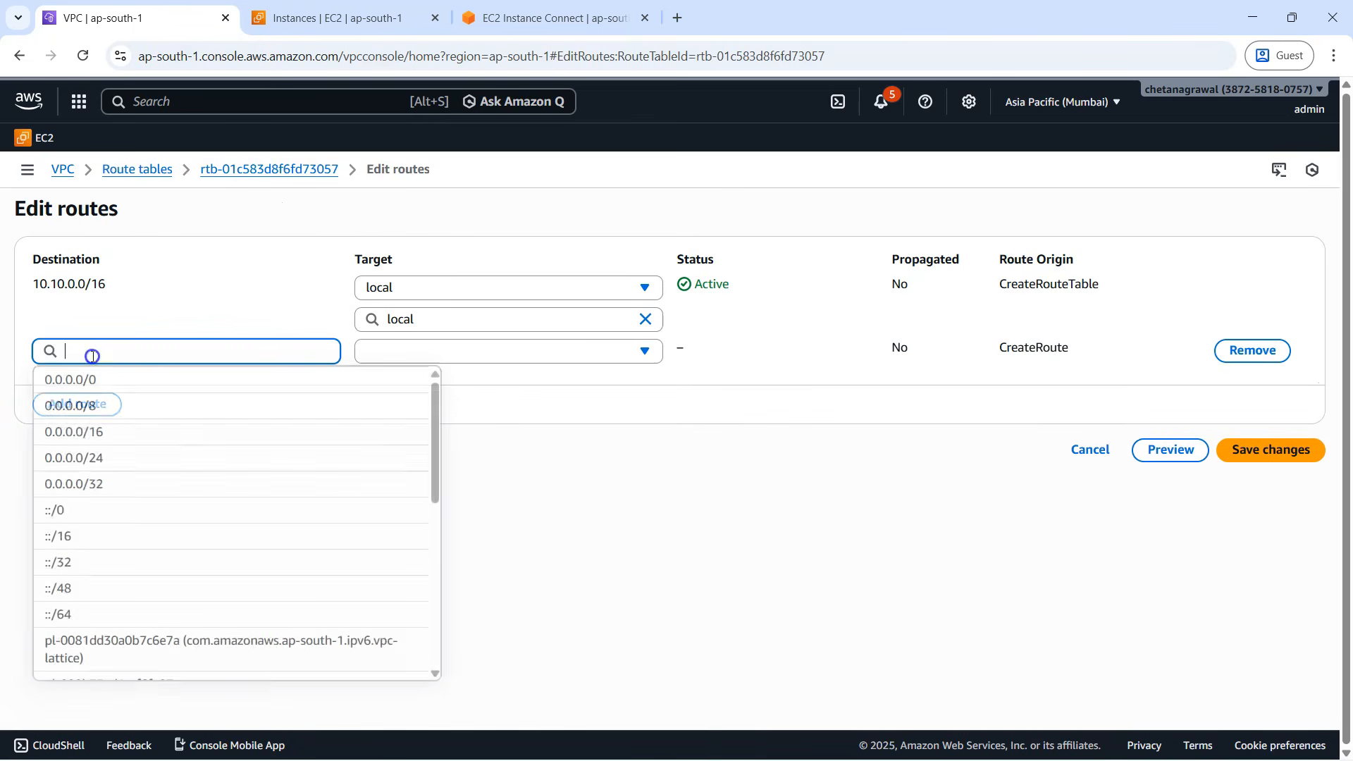
{"action": "left_click", "coordinate": [91, 375]}
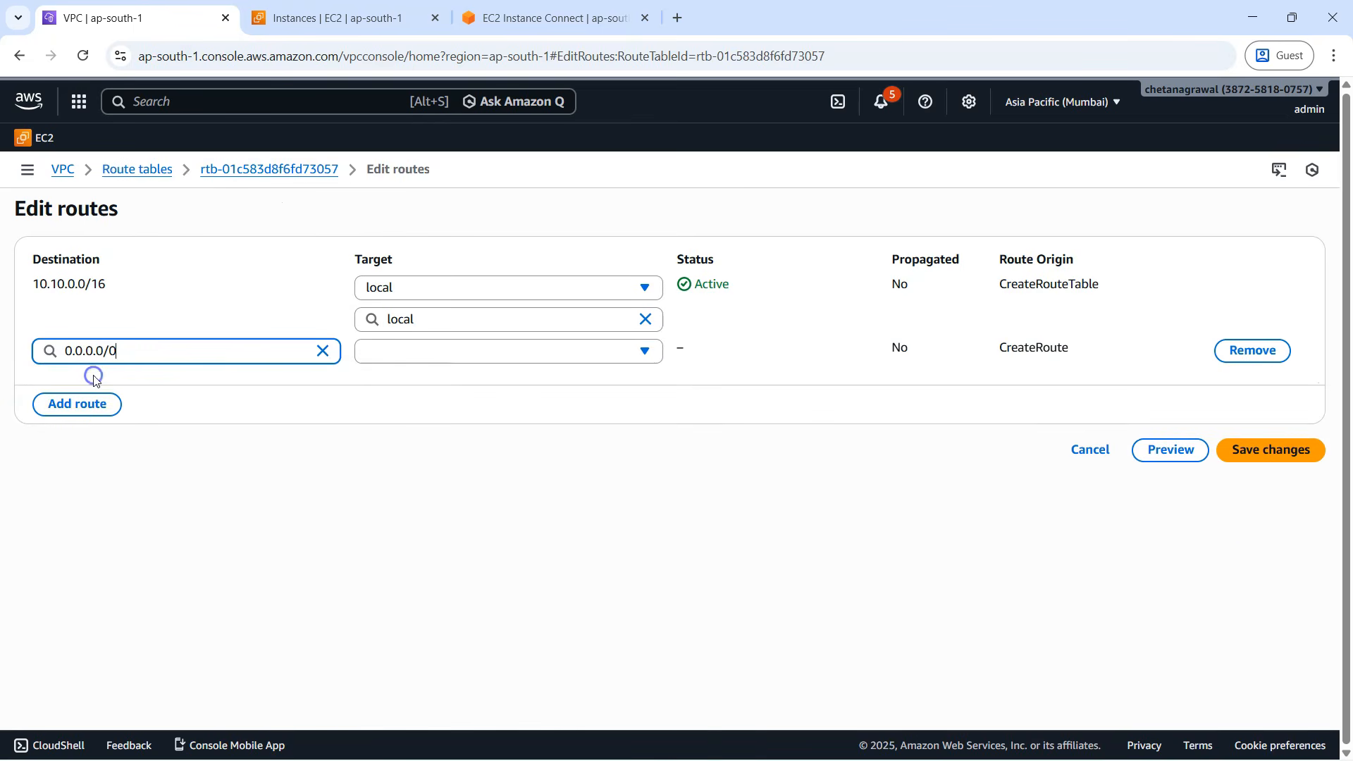
{"action": "left_click", "coordinate": [410, 354]}
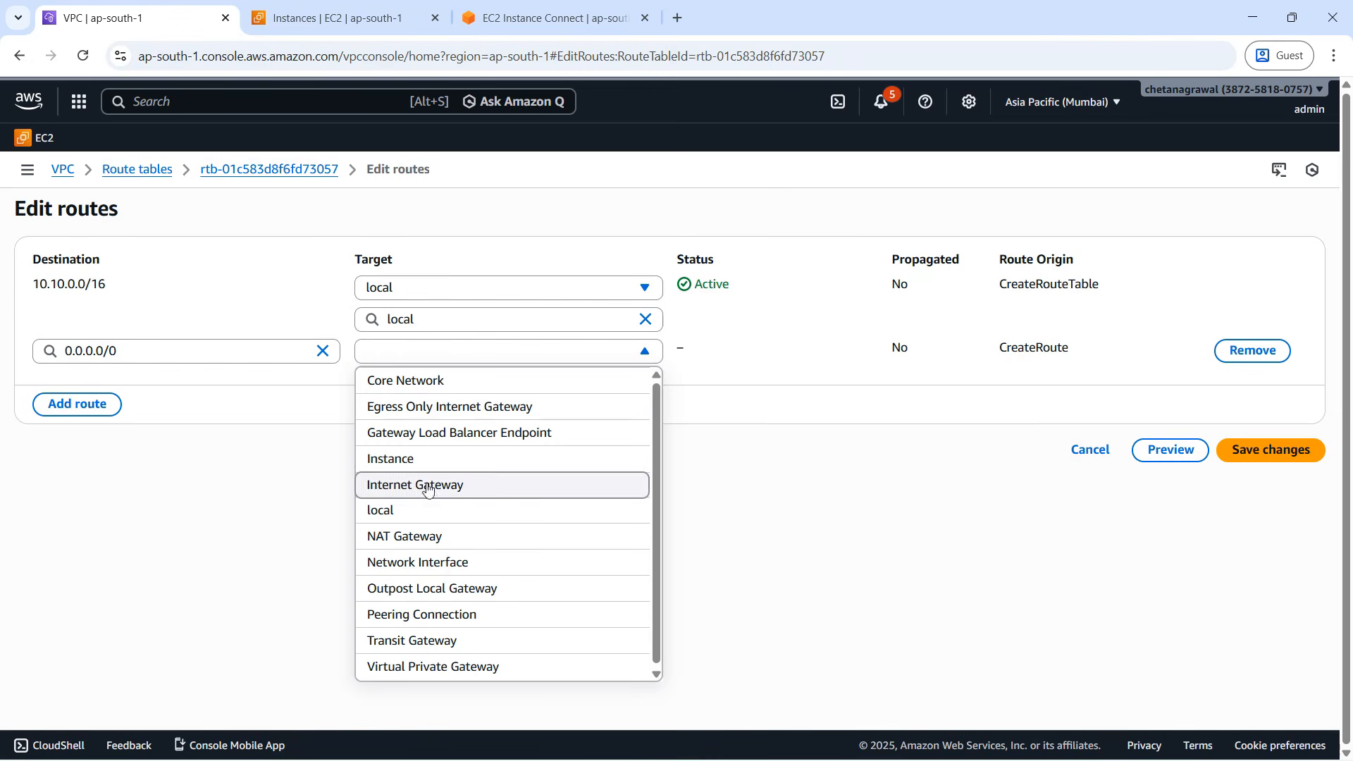
{"action": "left_click", "coordinate": [426, 537]}
{"action": "left_click", "coordinate": [432, 387]}
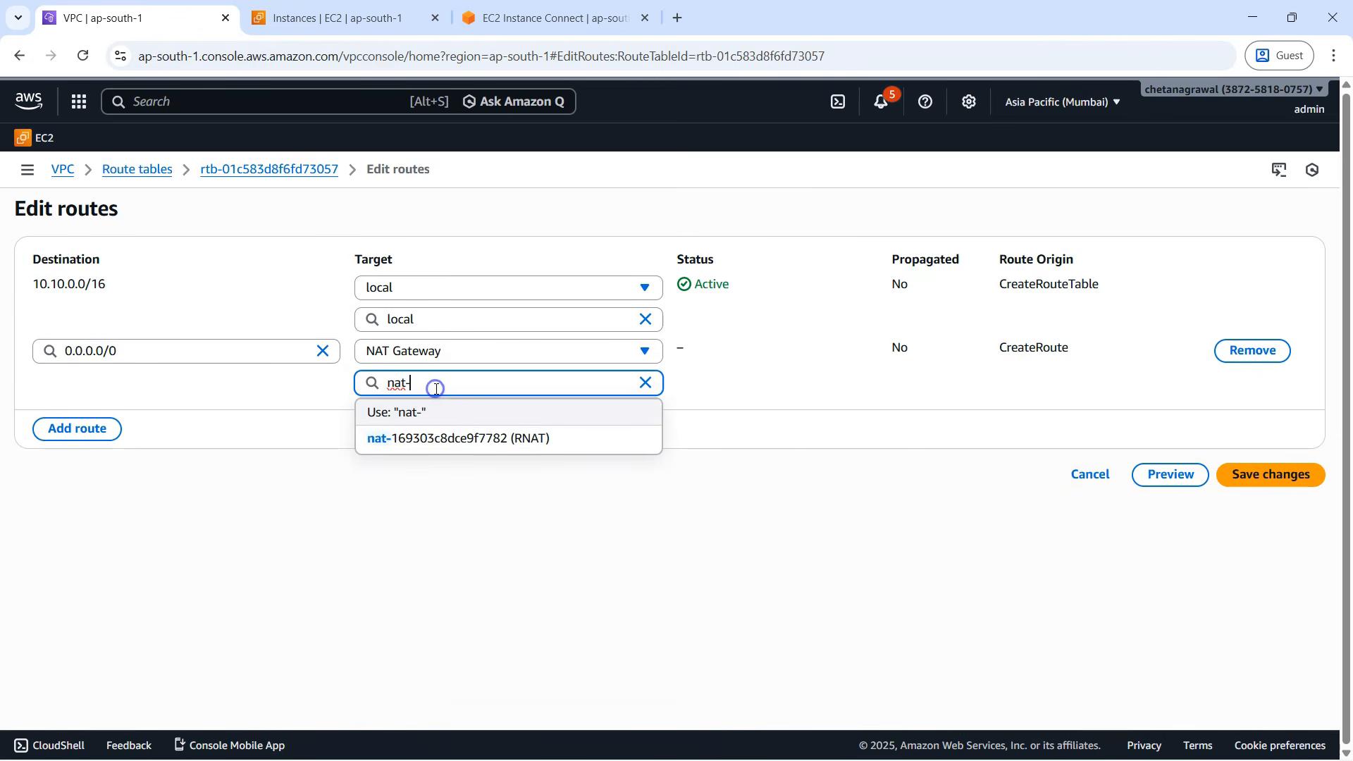
{"action": "left_click", "coordinate": [447, 437]}
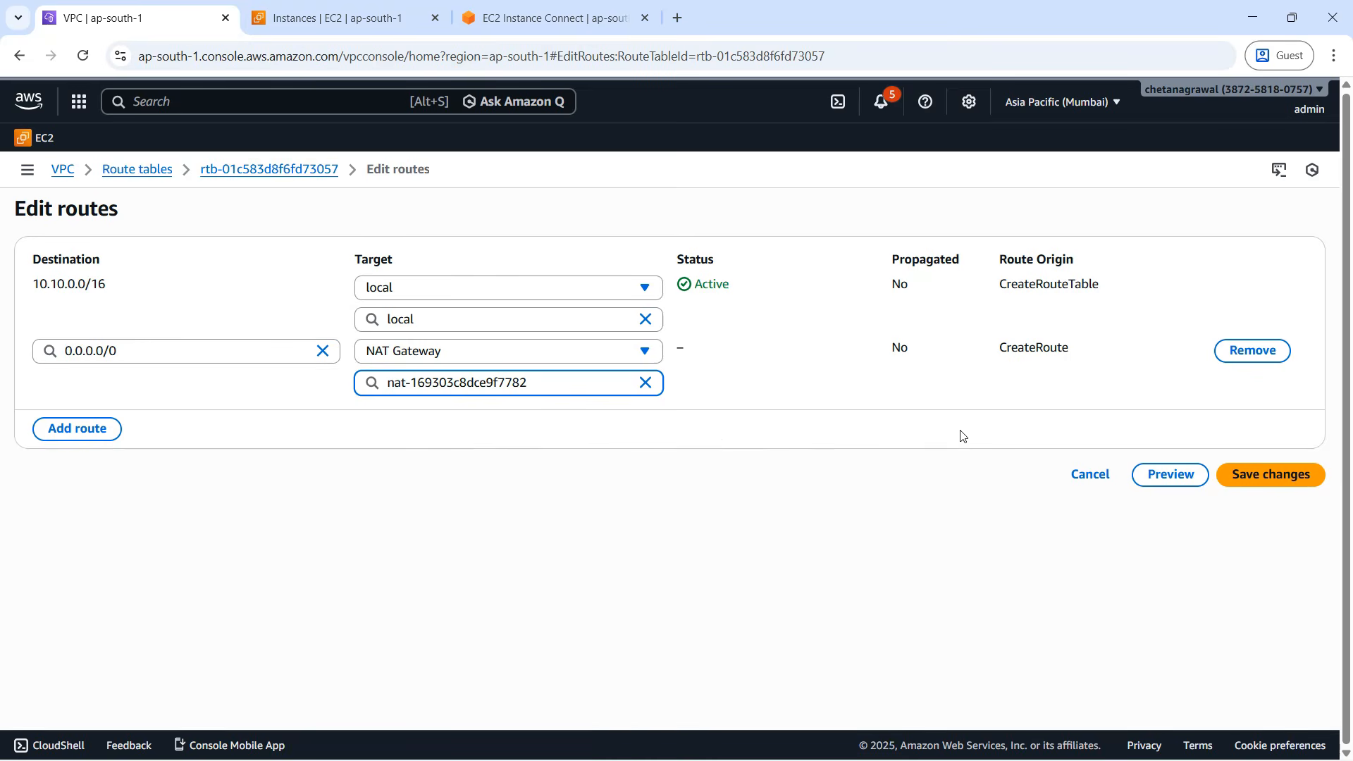
{"action": "left_click", "coordinate": [1311, 481]}
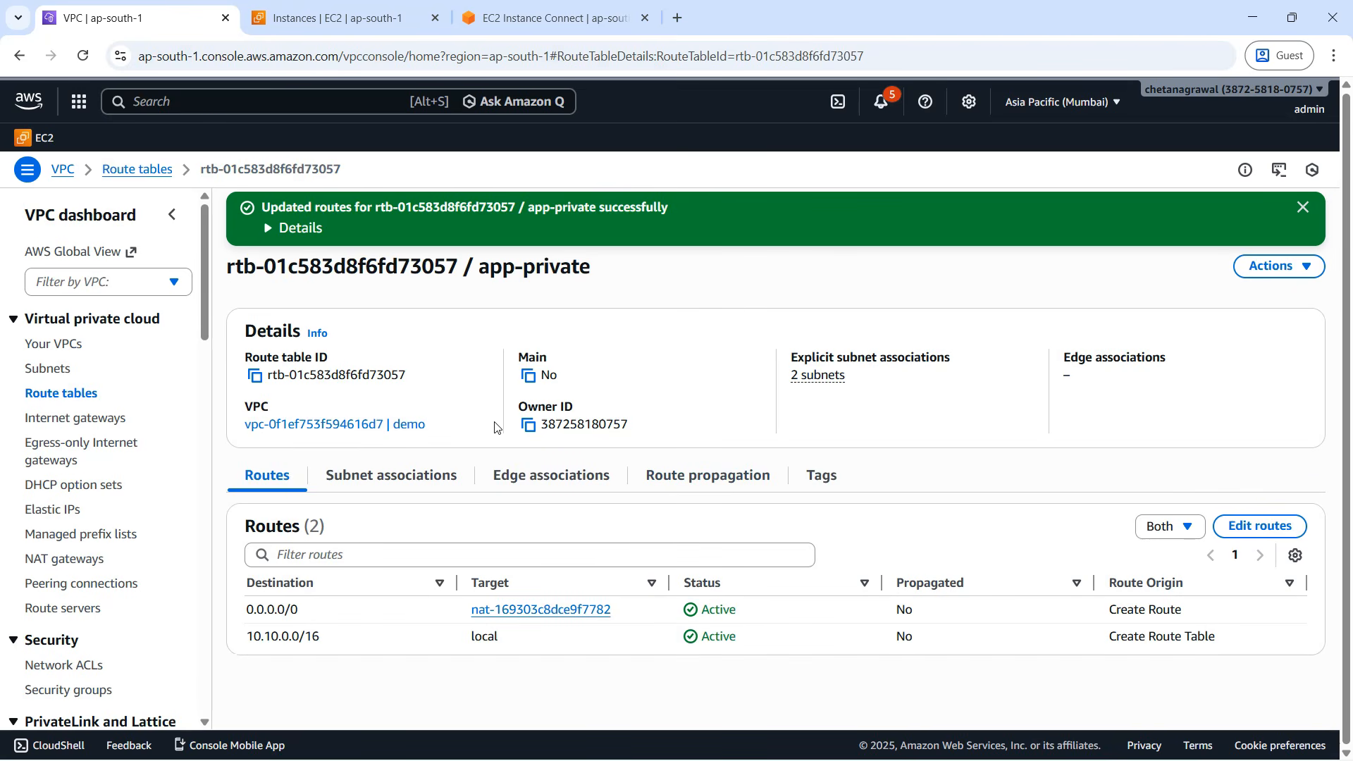
- Retest App1's internet access by rerunning ping google.com in its open terminal session, and stop the ping
{"action": "left_click", "coordinate": [552, 15]}
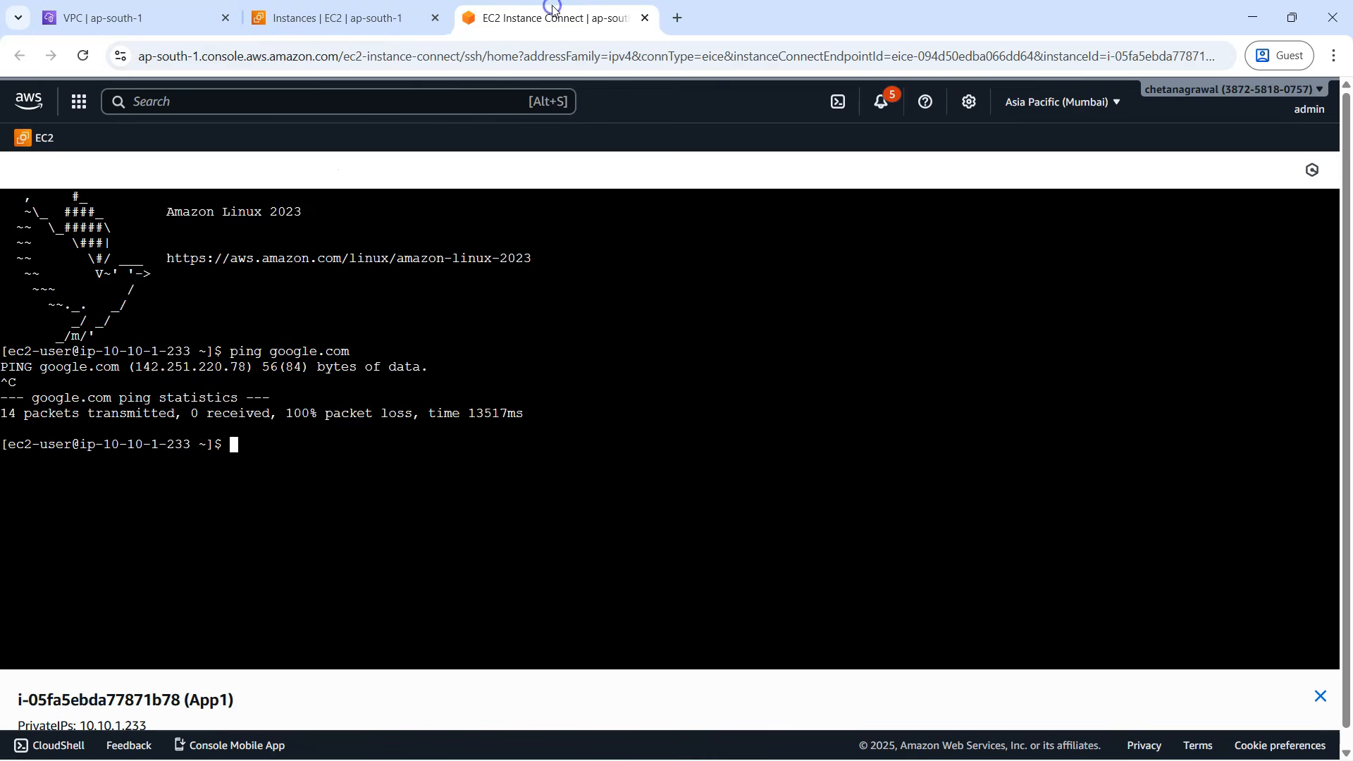
{"action": "key", "text": "Up"}
{"action": "key", "text": "Return"}
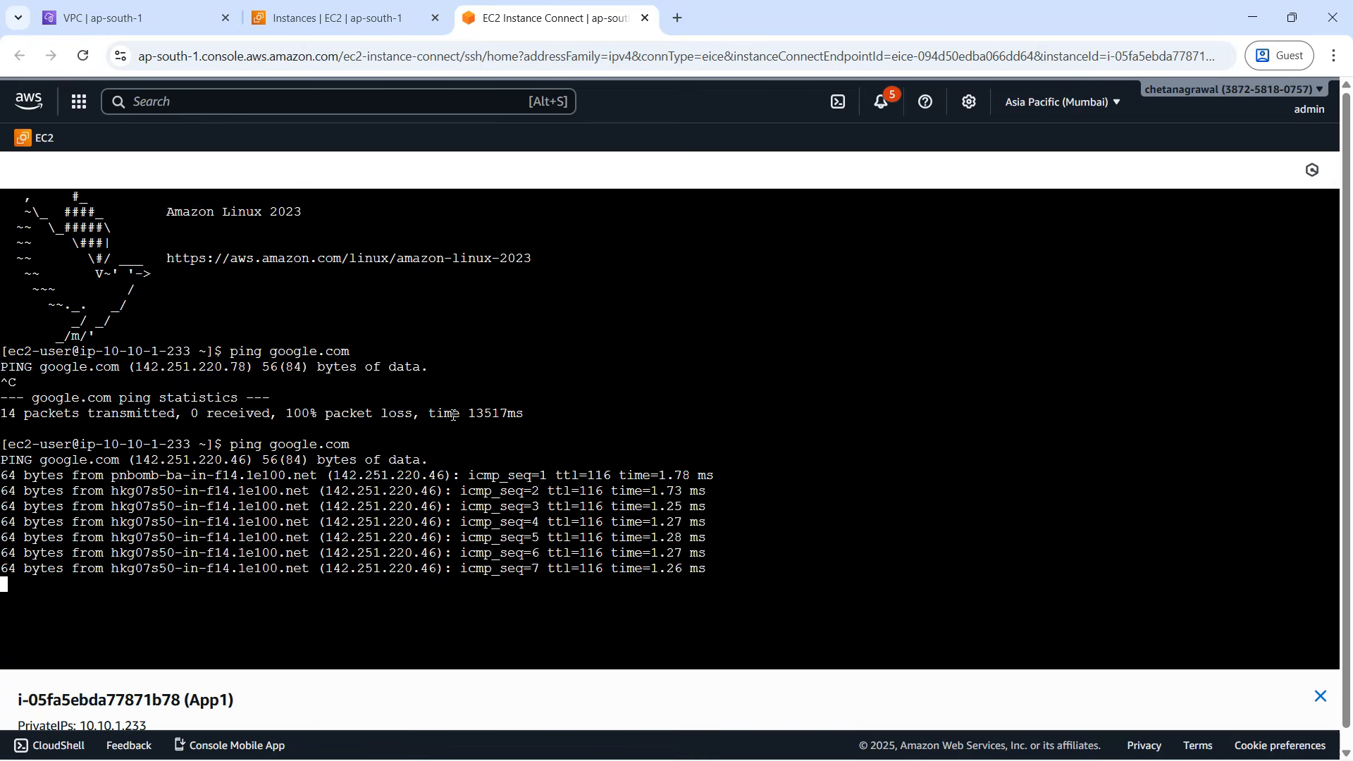
{"action": "key", "text": "ctrl+c"}
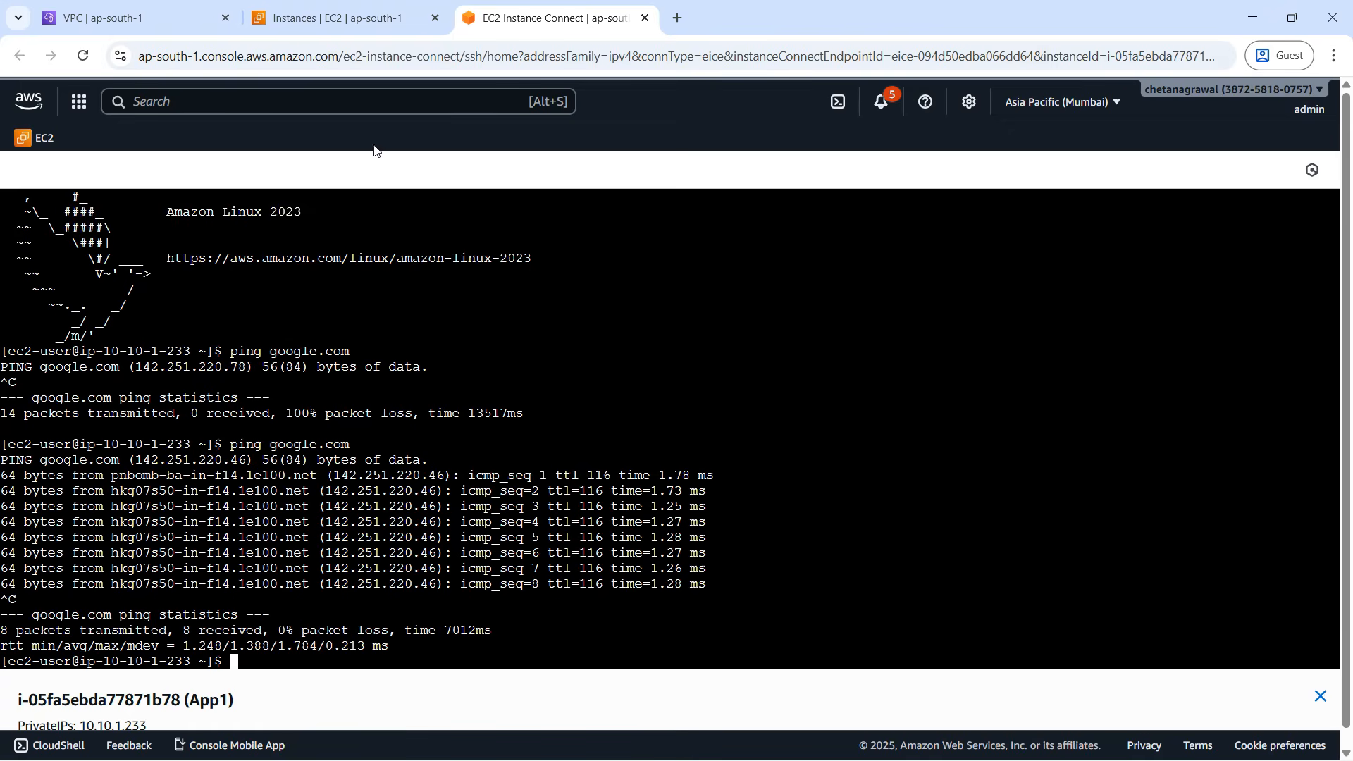
- Connect to the App2 instance through EC2 Instance Connect with the private IP connection type
{"action": "left_click", "coordinate": [337, 19]}
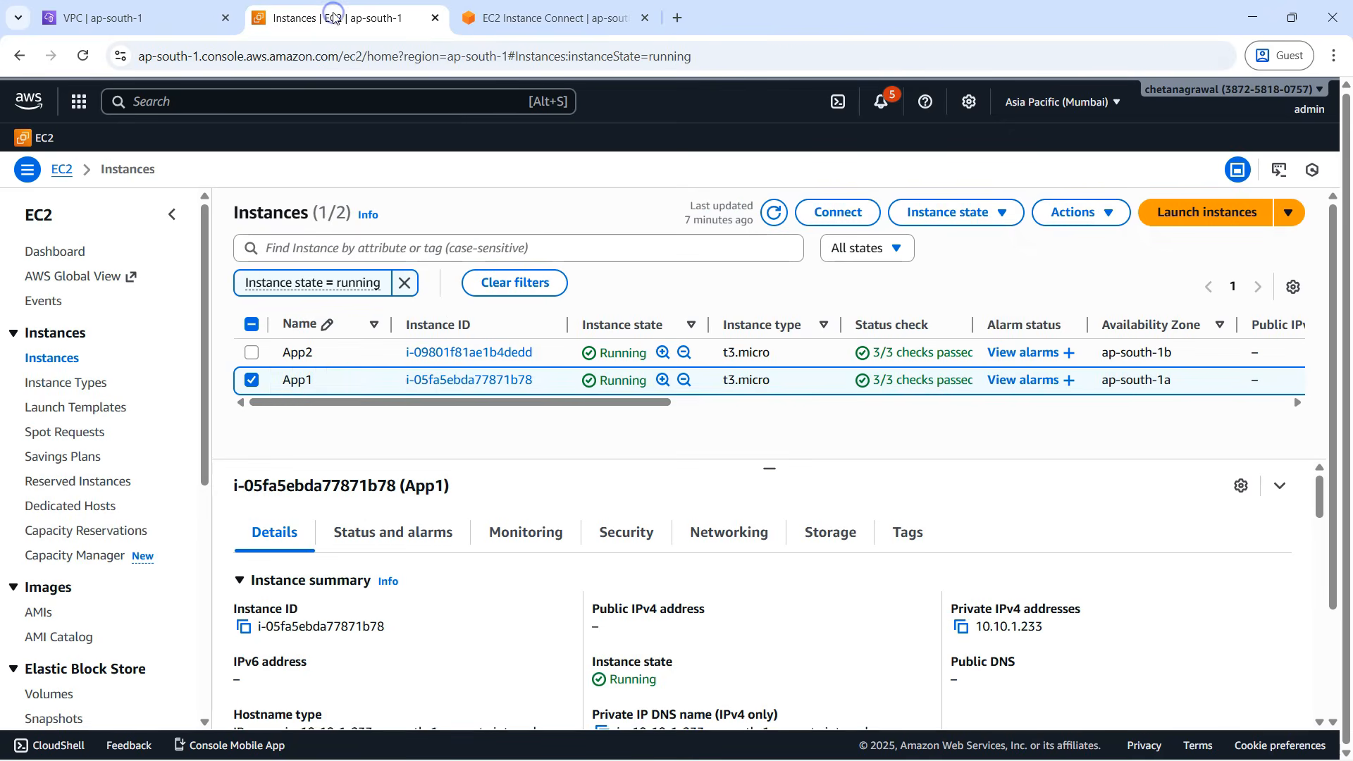
{"action": "left_click", "coordinate": [252, 353]}
{"action": "left_click", "coordinate": [252, 379]}
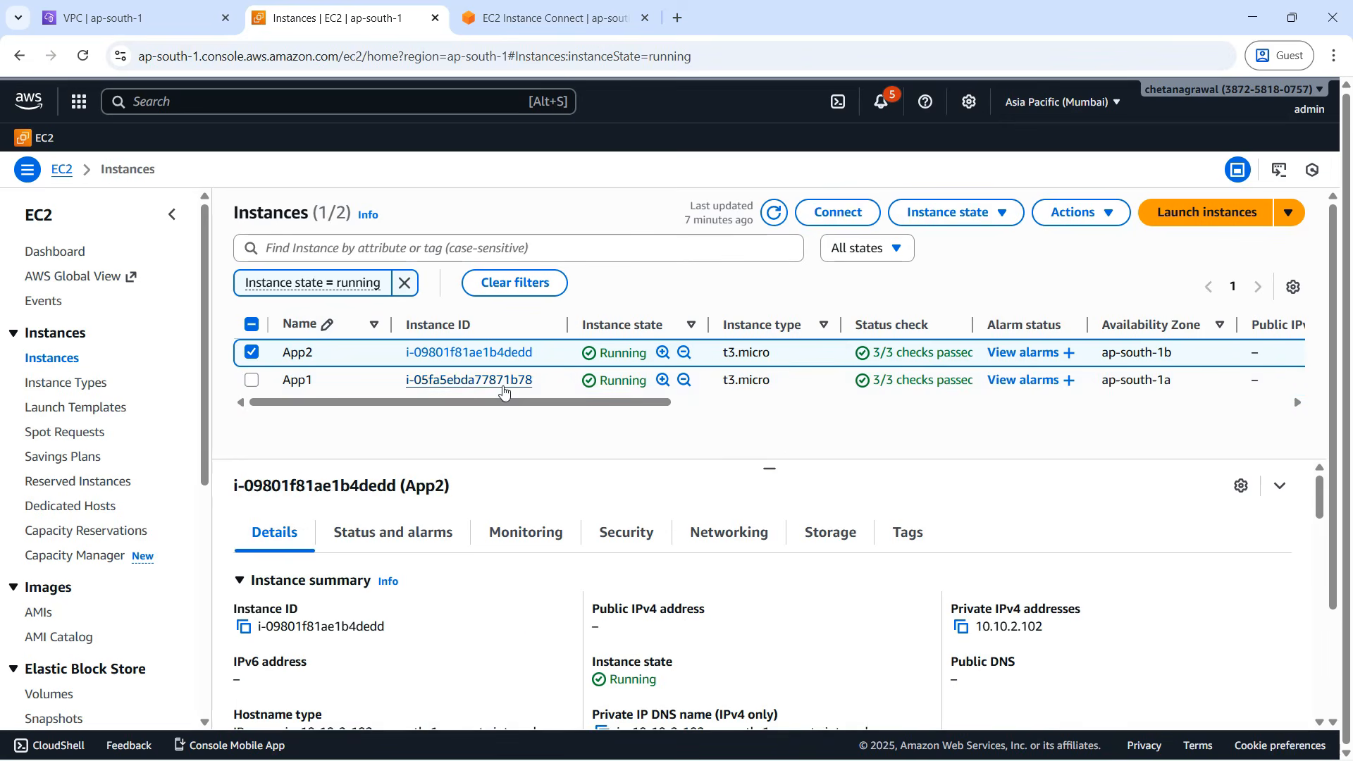
{"action": "left_click", "coordinate": [845, 212]}
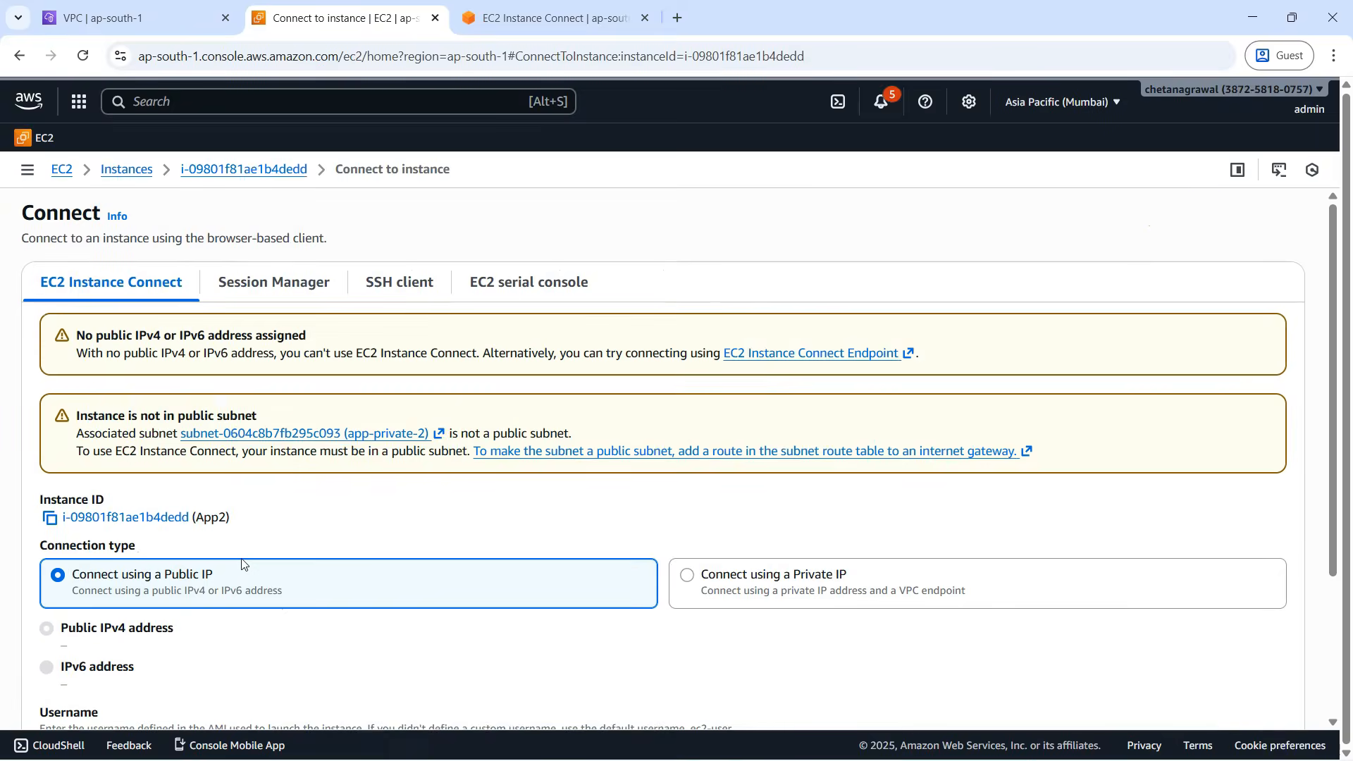
{"action": "scroll", "coordinate": [242, 563], "scroll_direction": "down", "scroll_amount": 3}
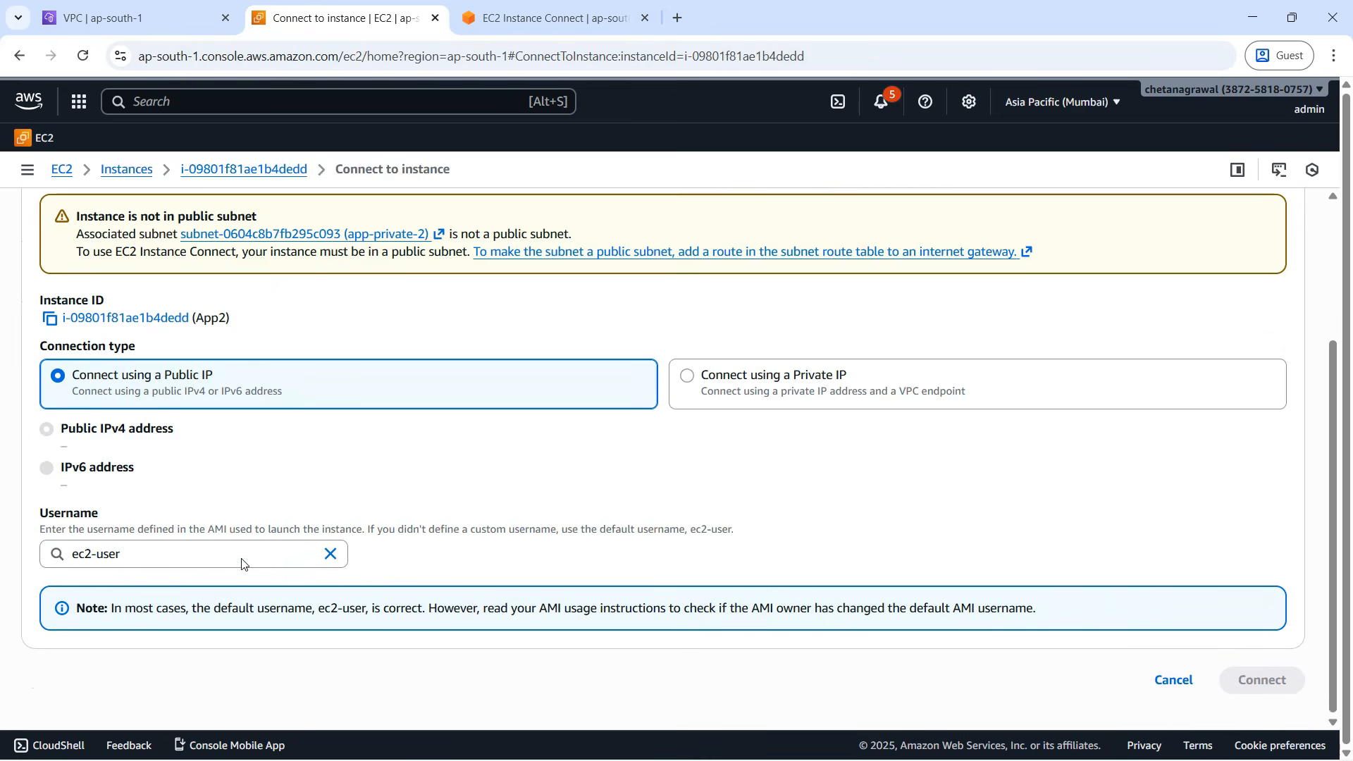
{"action": "left_click", "coordinate": [726, 390]}
{"action": "scroll", "coordinate": [792, 522], "scroll_direction": "down", "scroll_amount": 3}
{"action": "left_click", "coordinate": [1249, 685]}
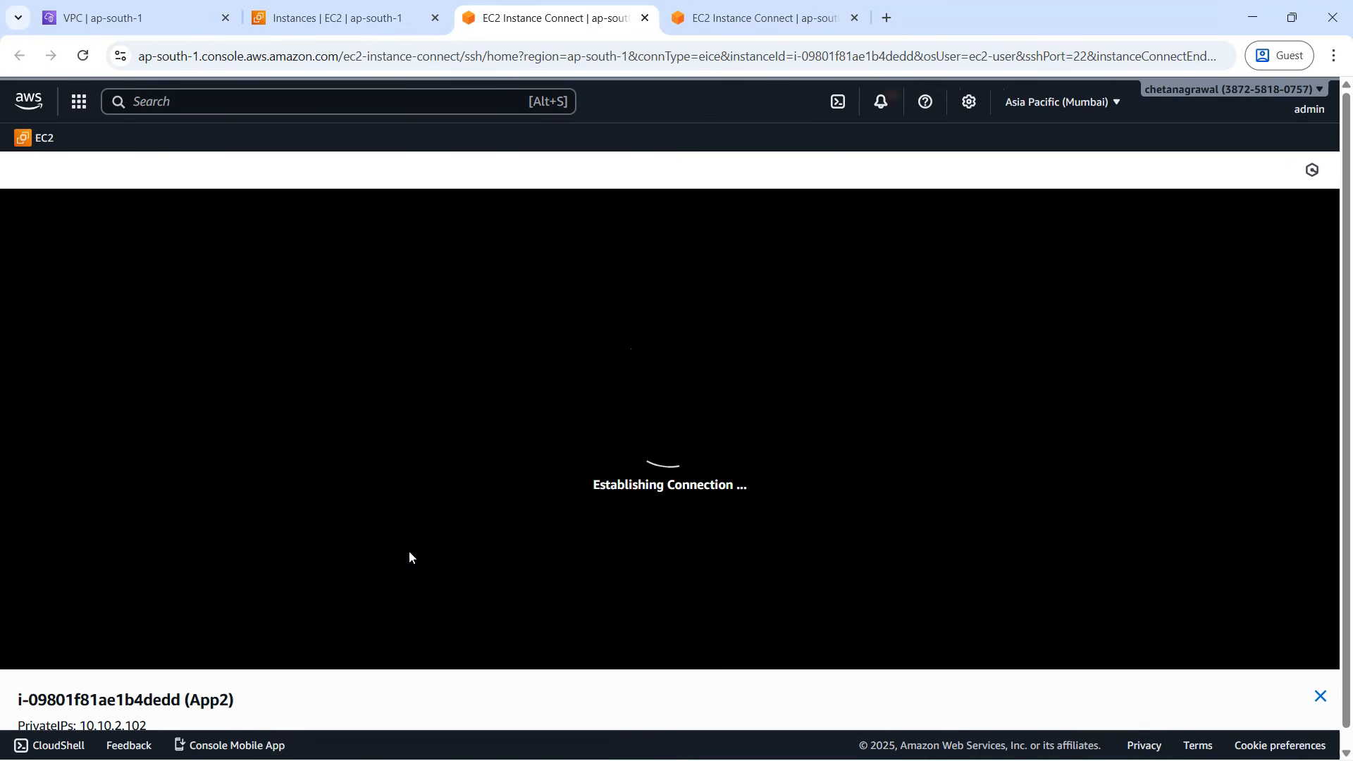
- Test App2's internet access by running ping google.com in its terminal, and stop the ping
{"action": "type", "text": "ping google.com"}
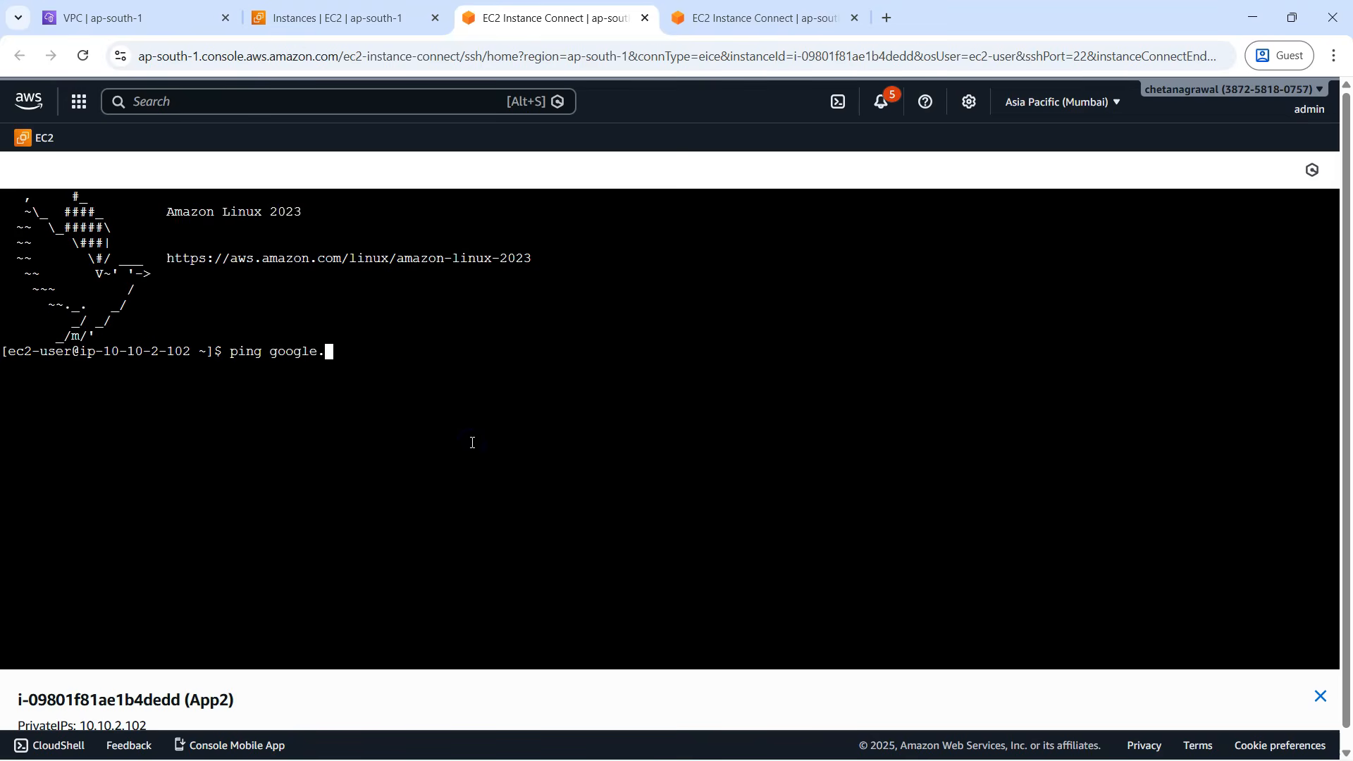
{"action": "key", "text": "Return"}
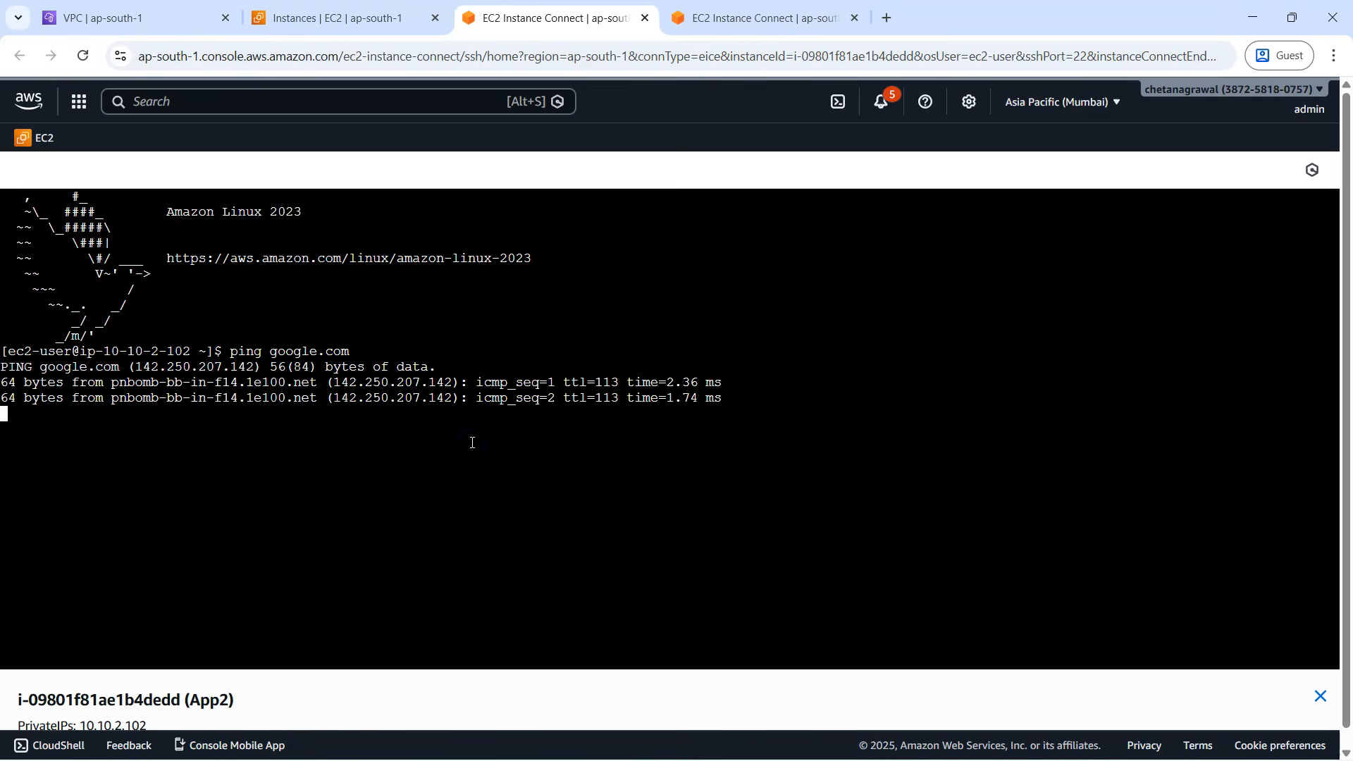
{"action": "key", "text": "ctrl+c"}
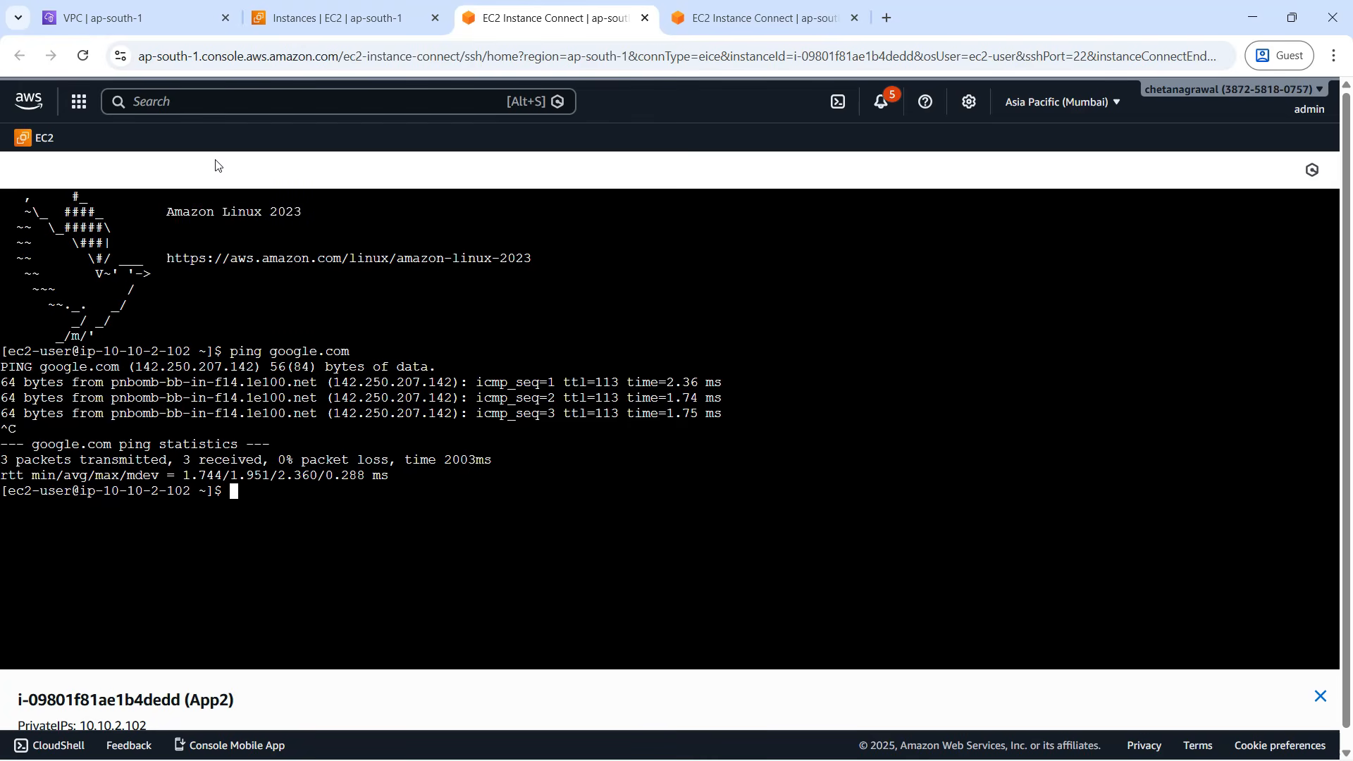
- Terminate both the App1 and App2 instances from the EC2 instances list
{"action": "left_click", "coordinate": [303, 24]}
{"action": "left_click", "coordinate": [249, 382]}
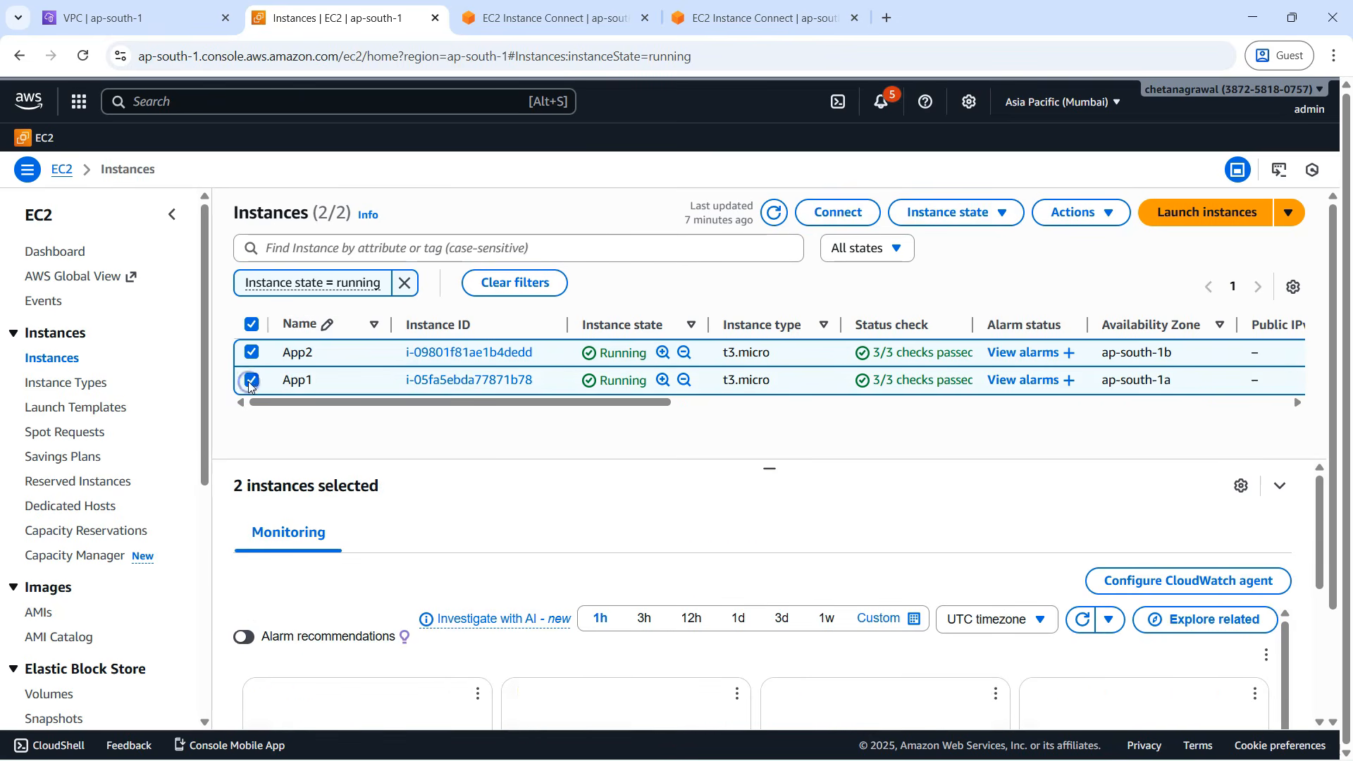
{"action": "left_click", "coordinate": [962, 214]}
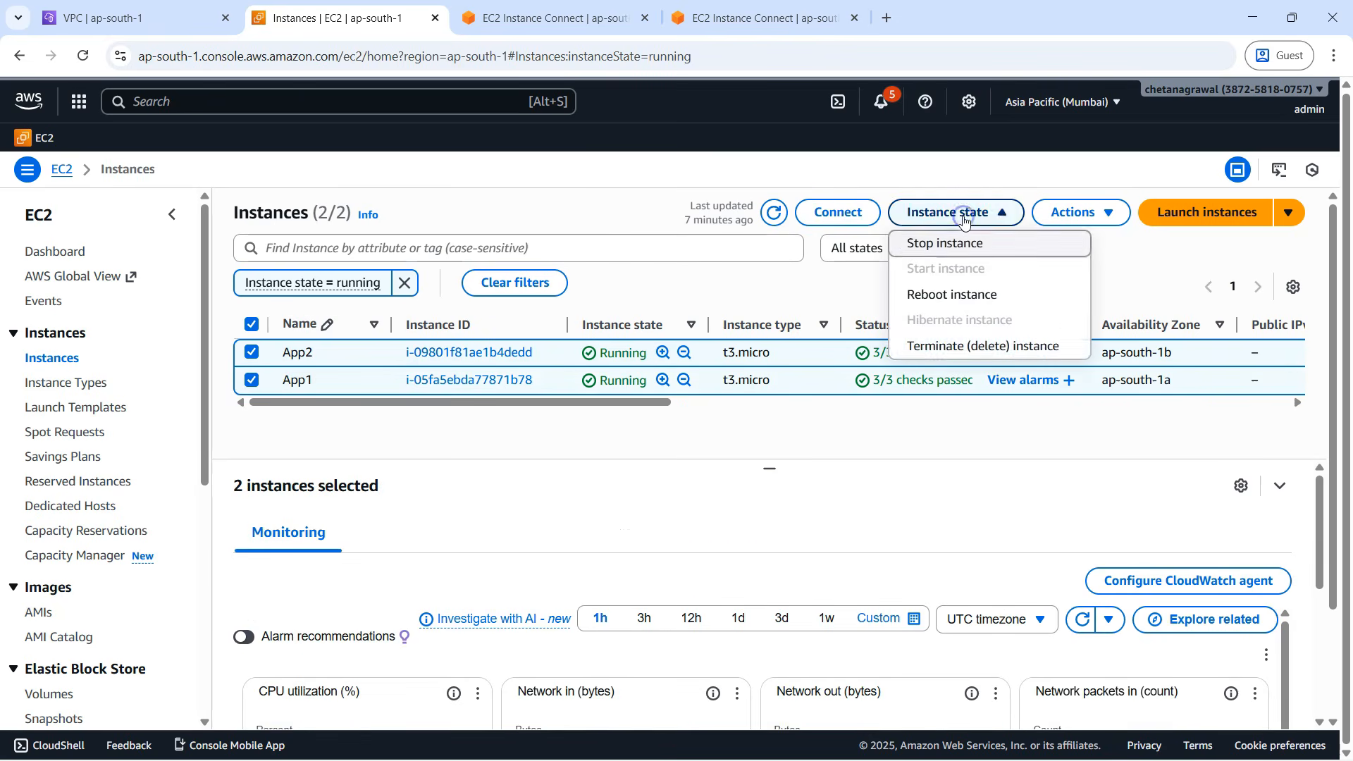
{"action": "left_click", "coordinate": [942, 347]}
{"action": "left_click", "coordinate": [1034, 637]}
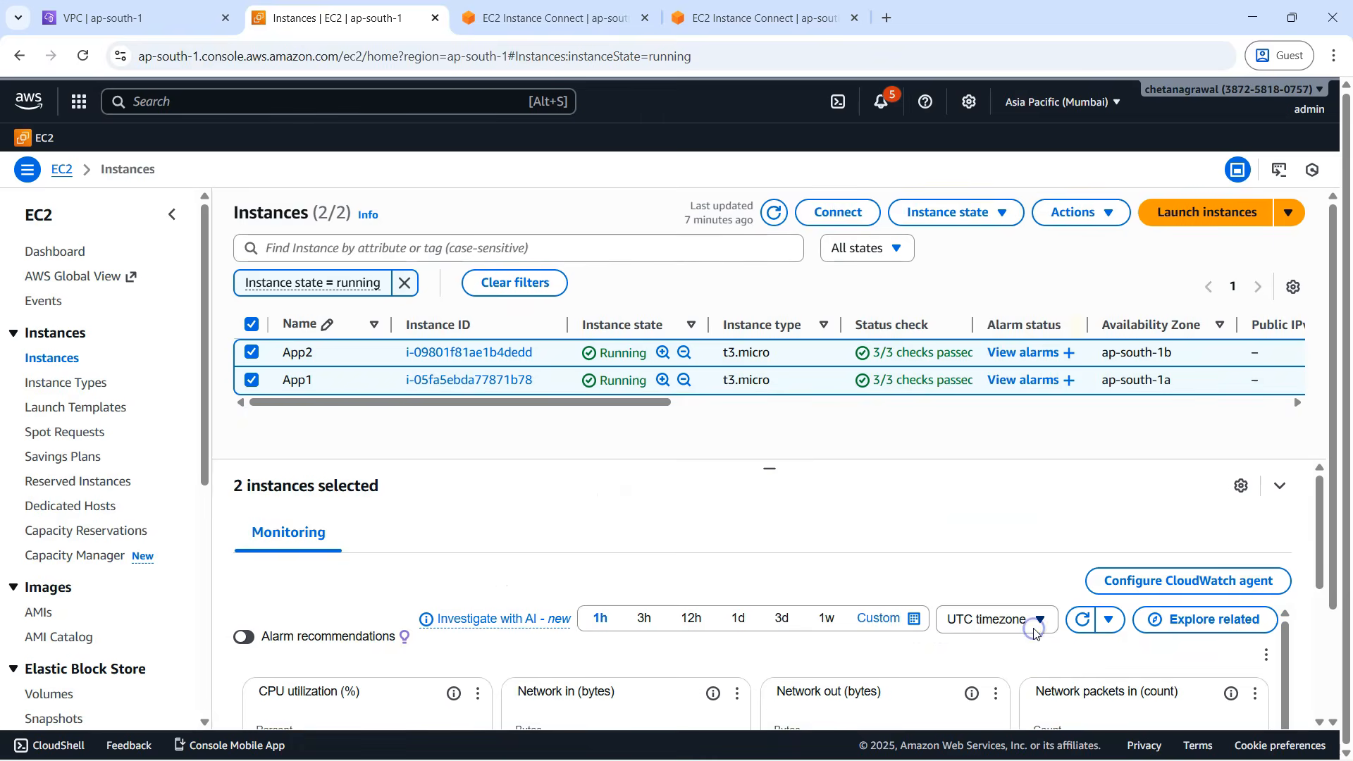
- Delete the RNAT NAT gateway in the VPC console, entering delete as the confirmation text
{"action": "left_click", "coordinate": [91, 16]}
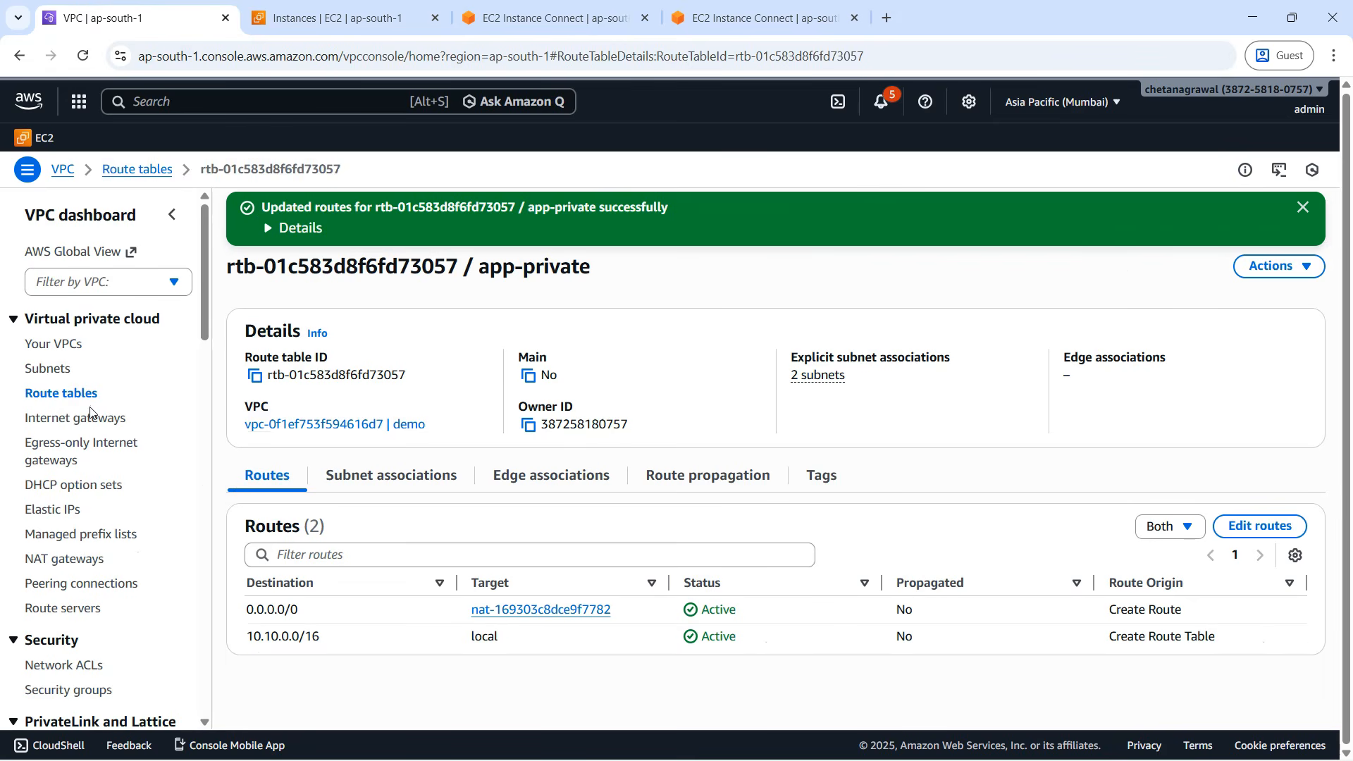
{"action": "scroll", "coordinate": [90, 413], "scroll_direction": "down", "scroll_amount": 1}
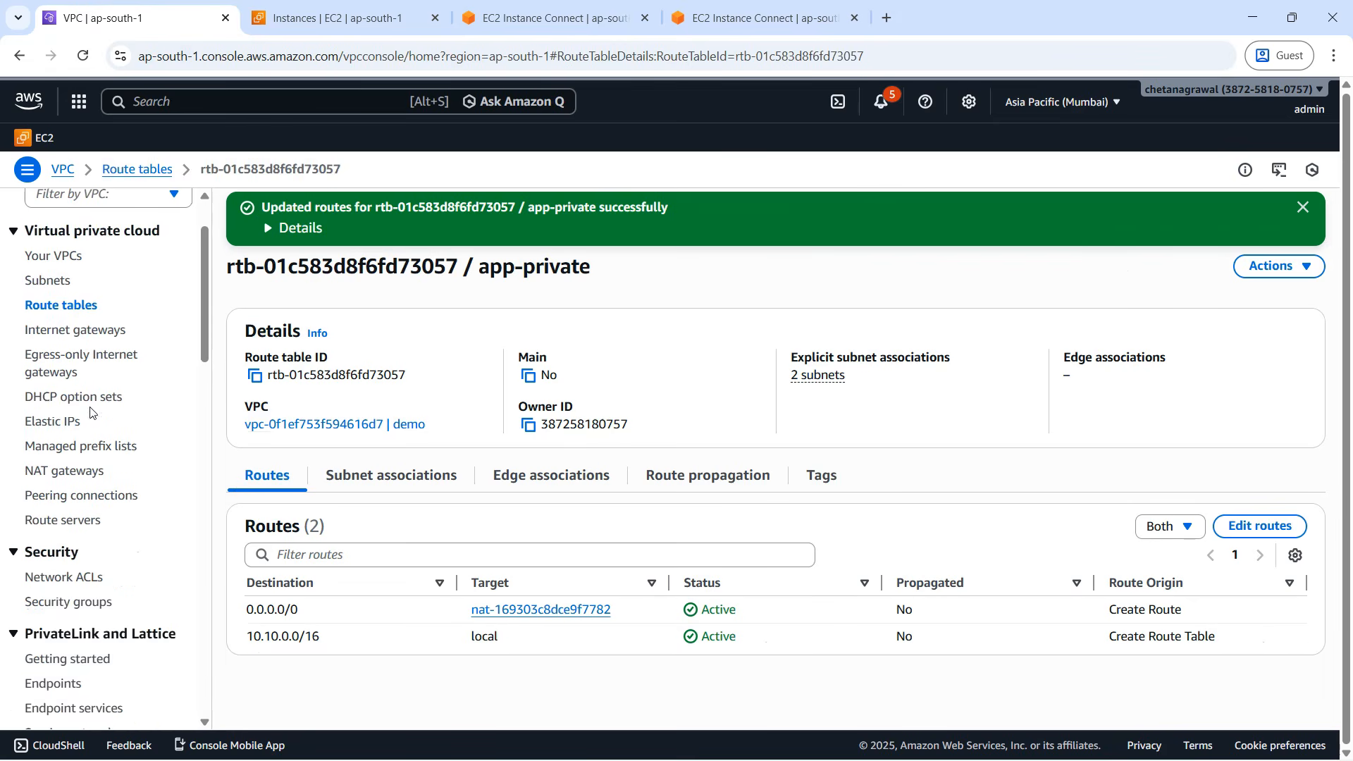
{"action": "left_click", "coordinate": [49, 470]}
{"action": "left_click", "coordinate": [245, 294]}
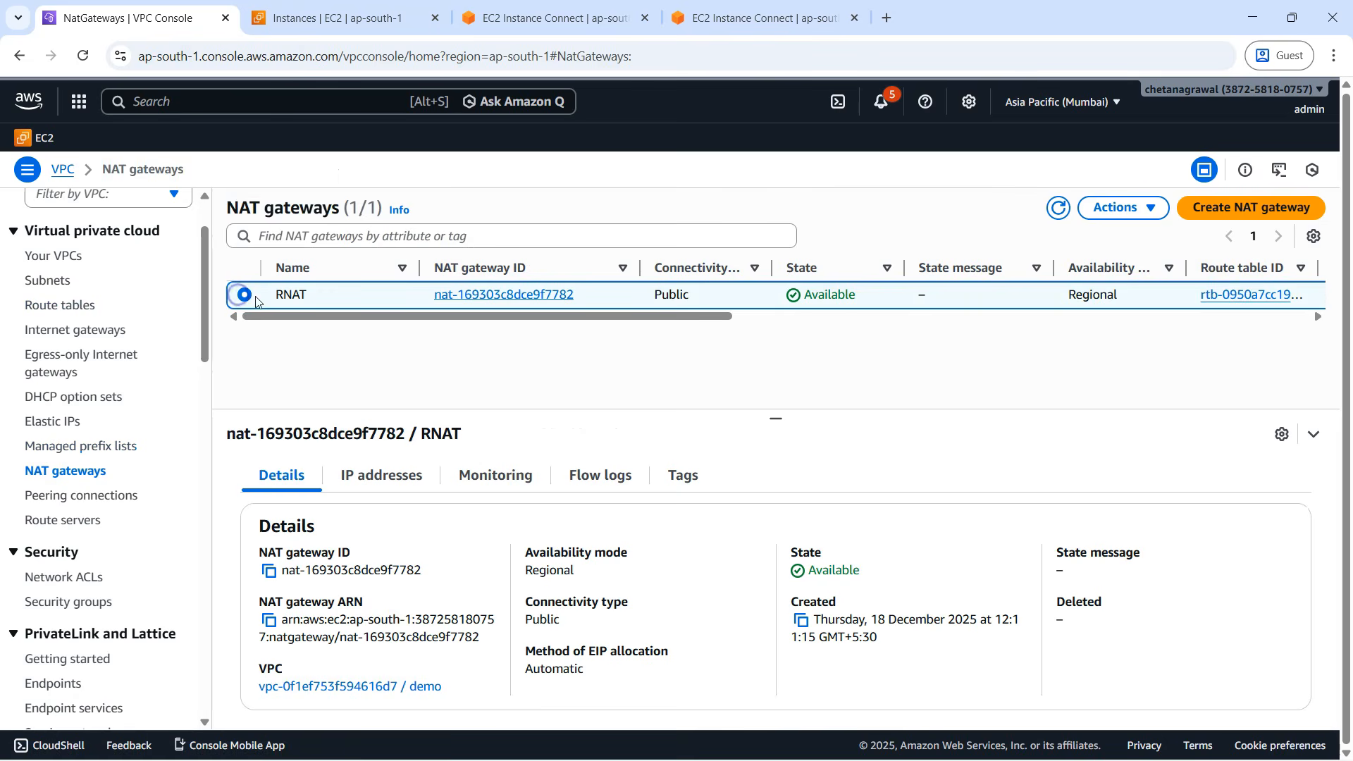
{"action": "left_click", "coordinate": [1137, 208]}
{"action": "left_click", "coordinate": [1129, 313]}
{"action": "left_click", "coordinate": [661, 533]}
{"action": "type", "text": "delete"}
{"action": "left_click", "coordinate": [994, 570]}
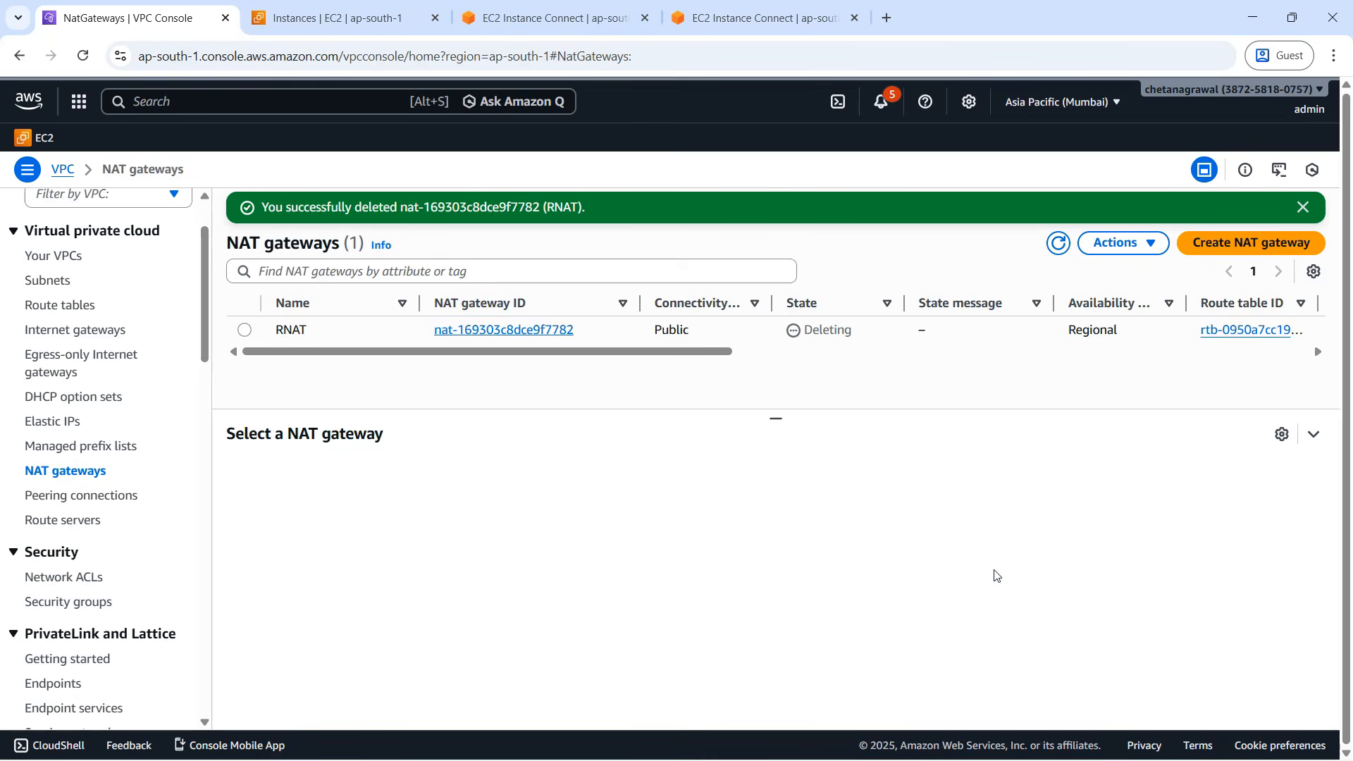